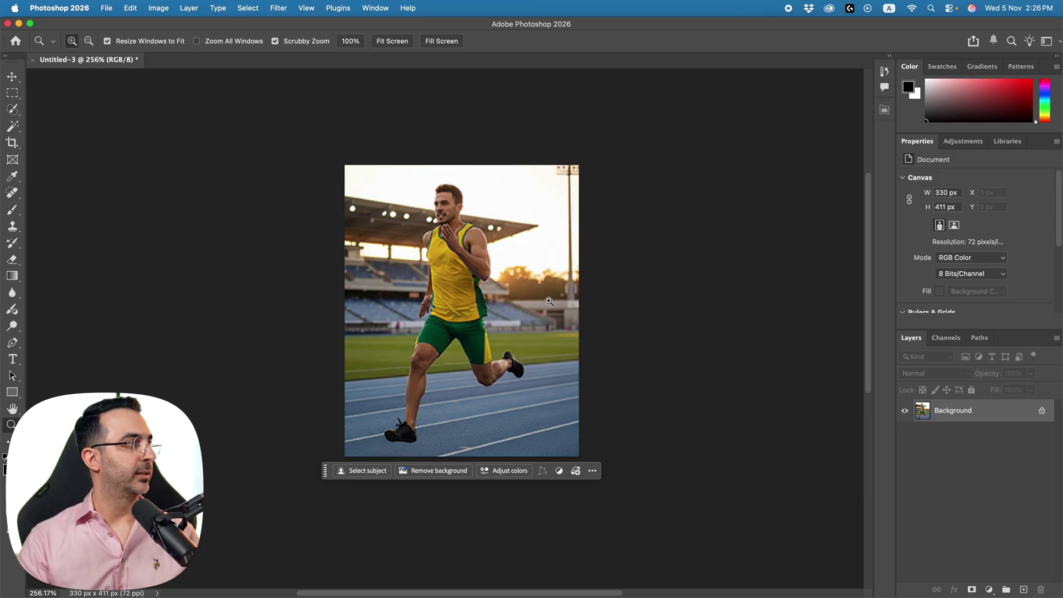
Check the document's pixel dimensions and resolution in the Image Size settings without changing them.
left_click(159, 8)
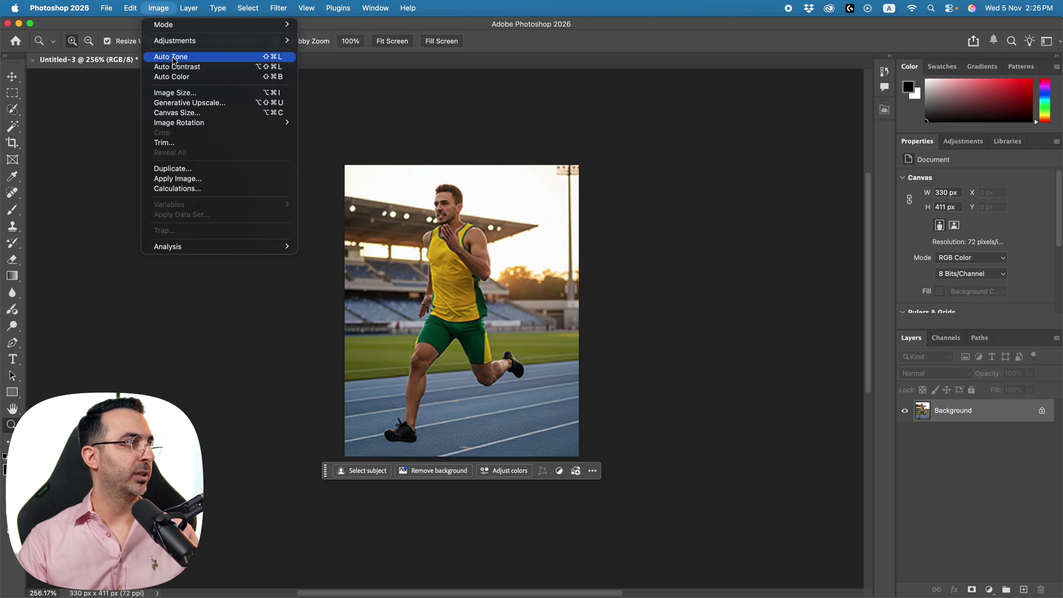
left_click(185, 94)
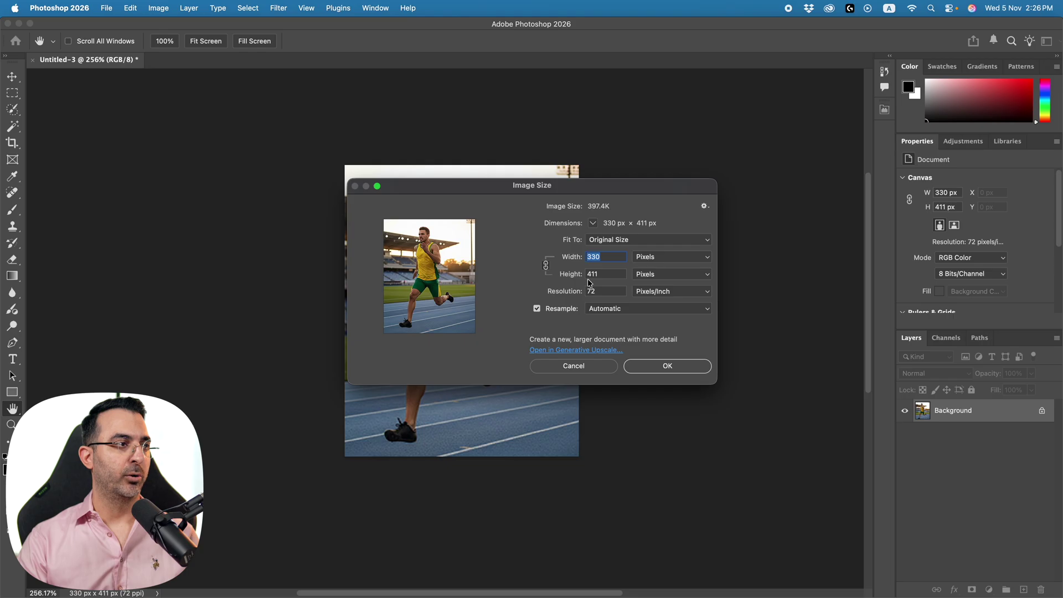
left_click(574, 366)
key("z")
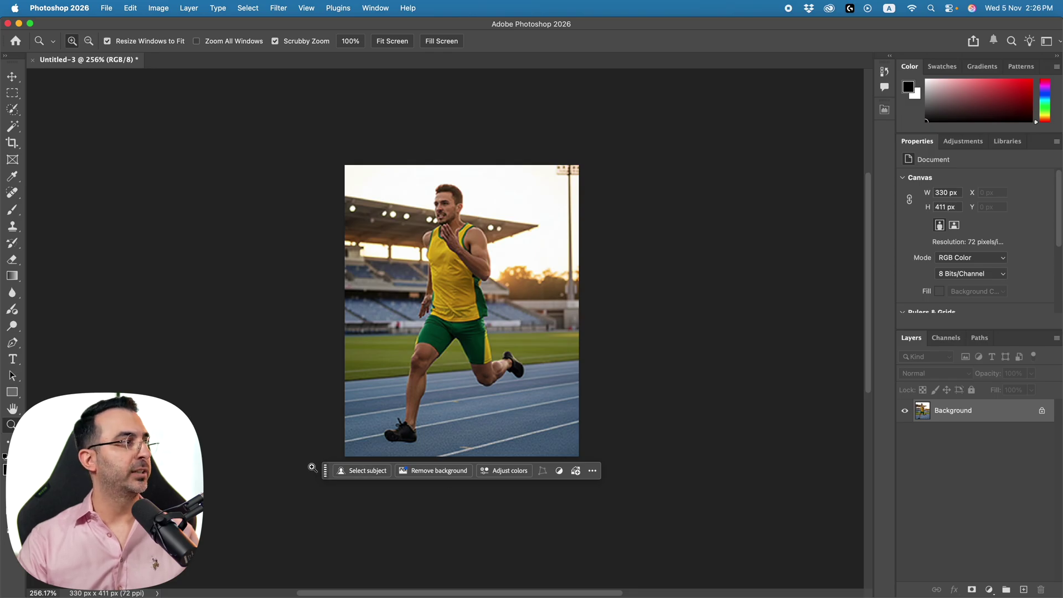
left_click(20, 97)
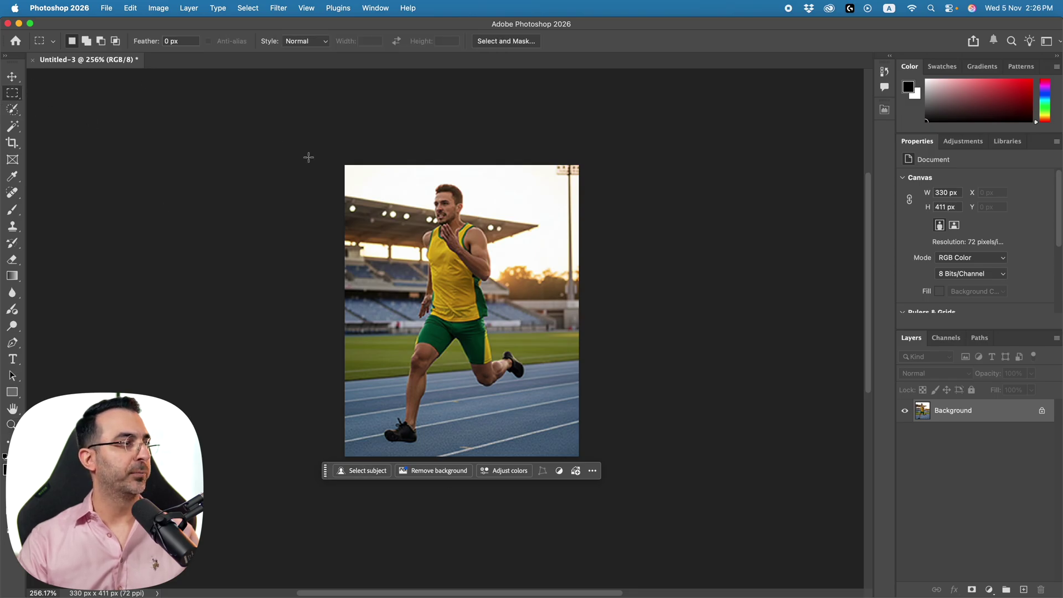
left_click_drag(327, 159, 663, 446)
left_click_drag(322, 162, 672, 526)
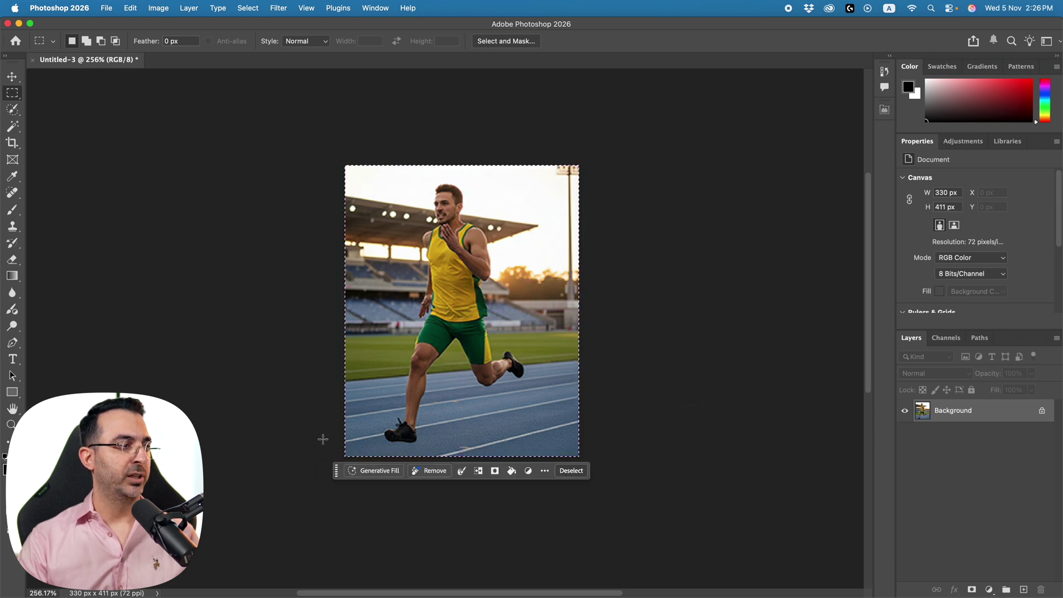
left_click(393, 476)
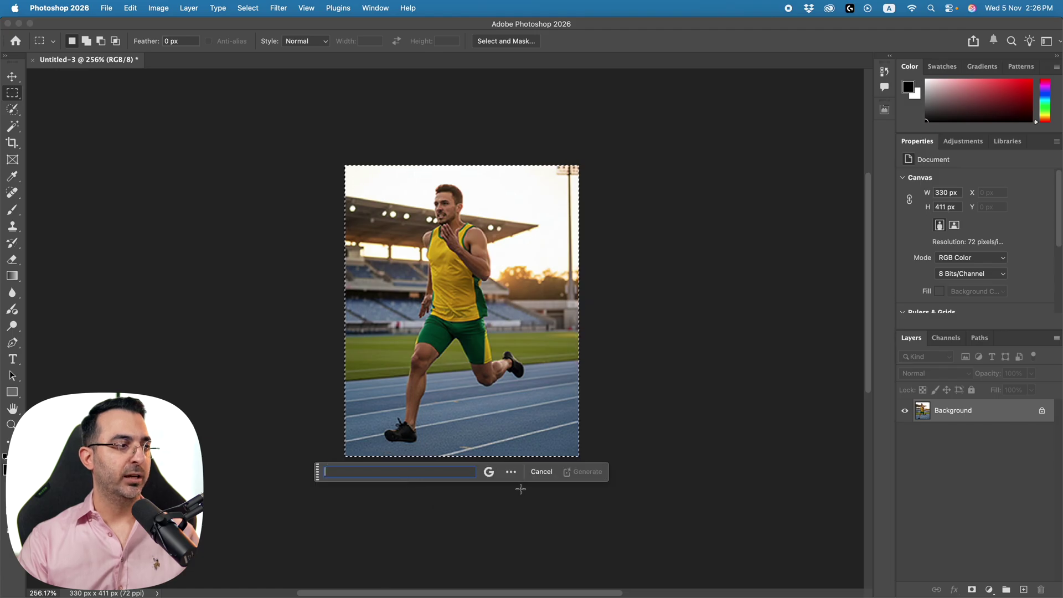
left_click(494, 477)
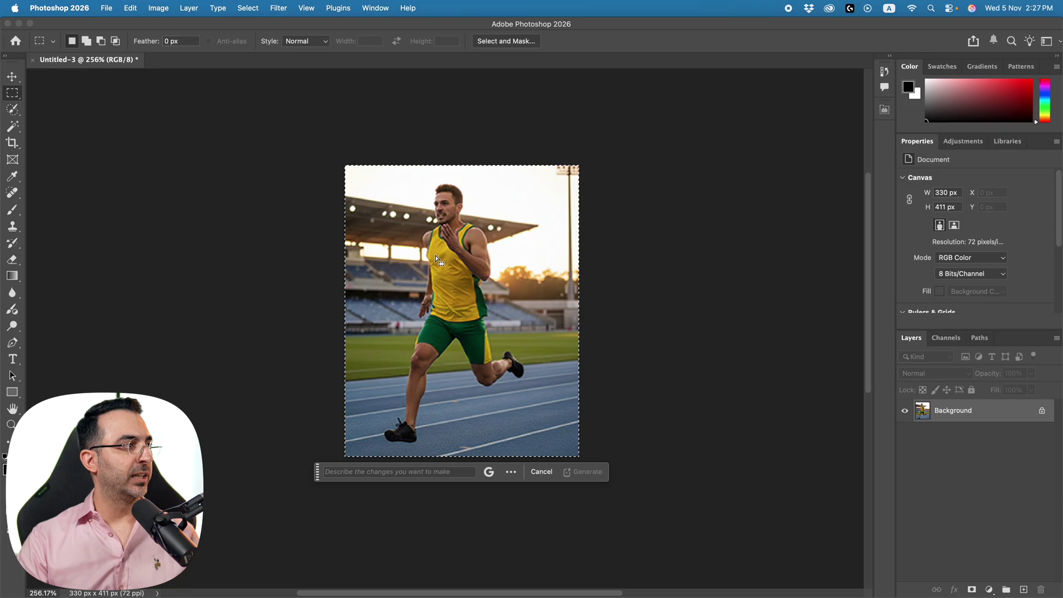
left_click(305, 187)
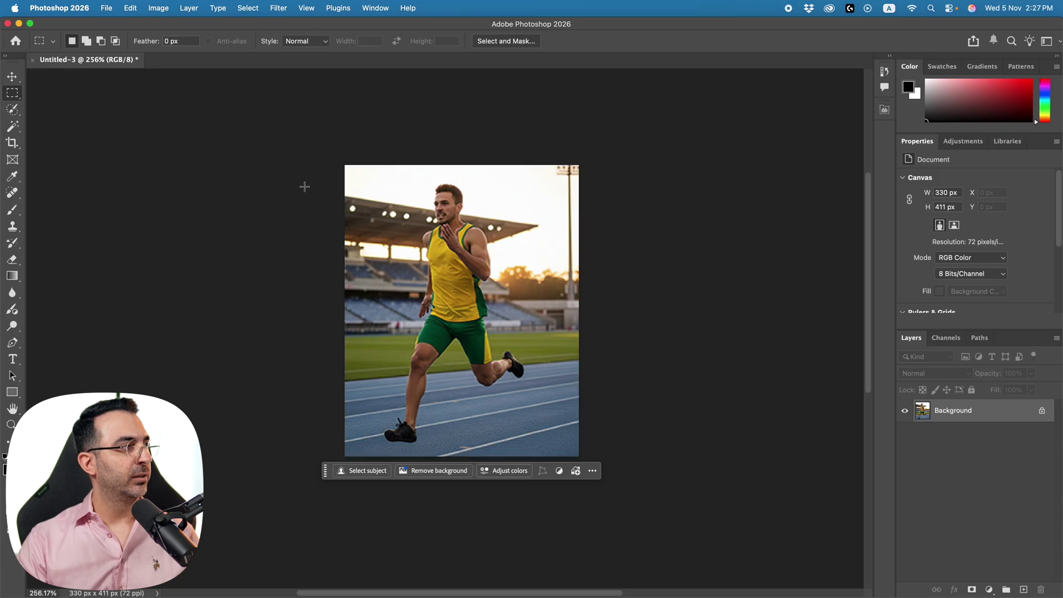
Paint a selection over the runner's yellow shirt with the Selection Brush at size 40.
left_click(12, 109)
key("x")
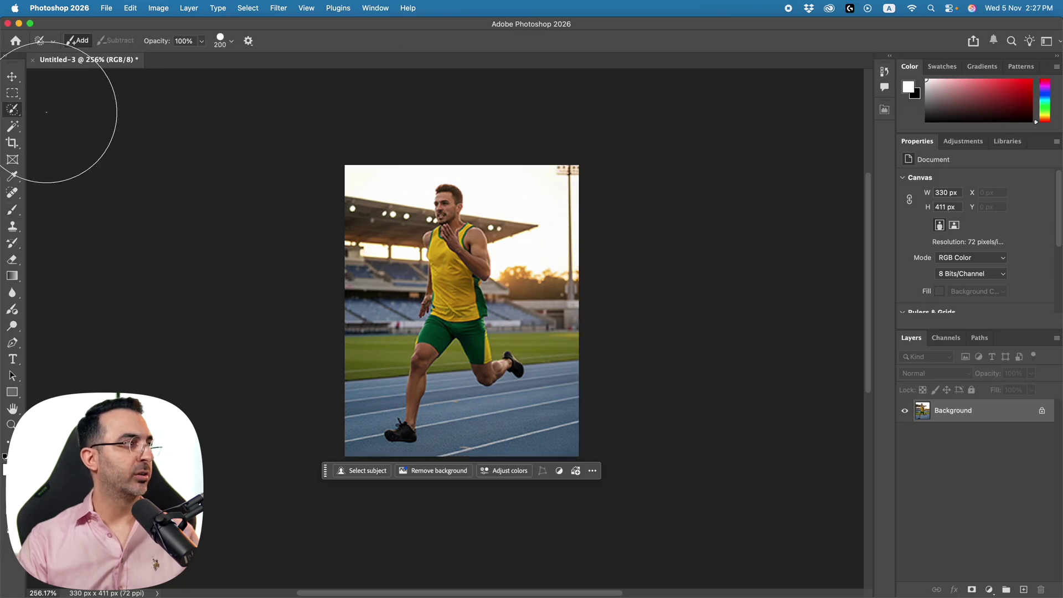
key("bracketleft")
key("bracketleft")
key("bracketleft")
key("bracketleft")
key("bracketleft")
key("bracketleft")
key("bracketleft")
key("bracketleft")
key("bracketleft")
key("bracketleft")
key("bracketleft")
mouse_move(468, 227)
left_mouse_down()
mouse_move(438, 232)
mouse_move(424, 249)
mouse_move(441, 299)
mouse_move(479, 318)
mouse_move(468, 252)
mouse_move(443, 261)
mouse_move(457, 292)
left_mouse_up()
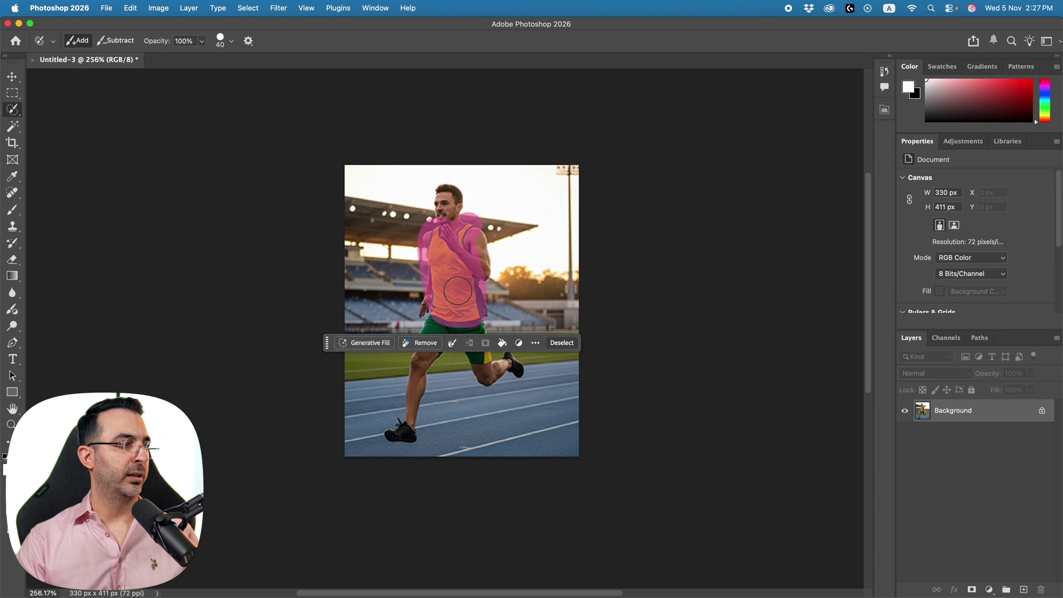
Run Generative Fill on the selection with the prompt "change the color of the shirt from yellow to red" and copy that prompt.
left_click(368, 344)
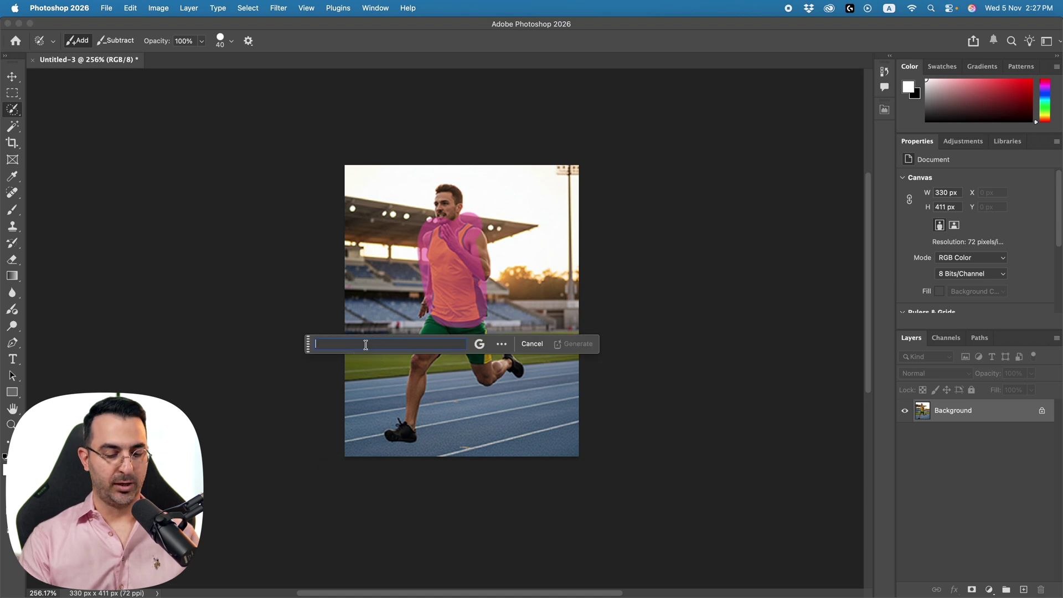
type("change the color of the shirt from yellow to red")
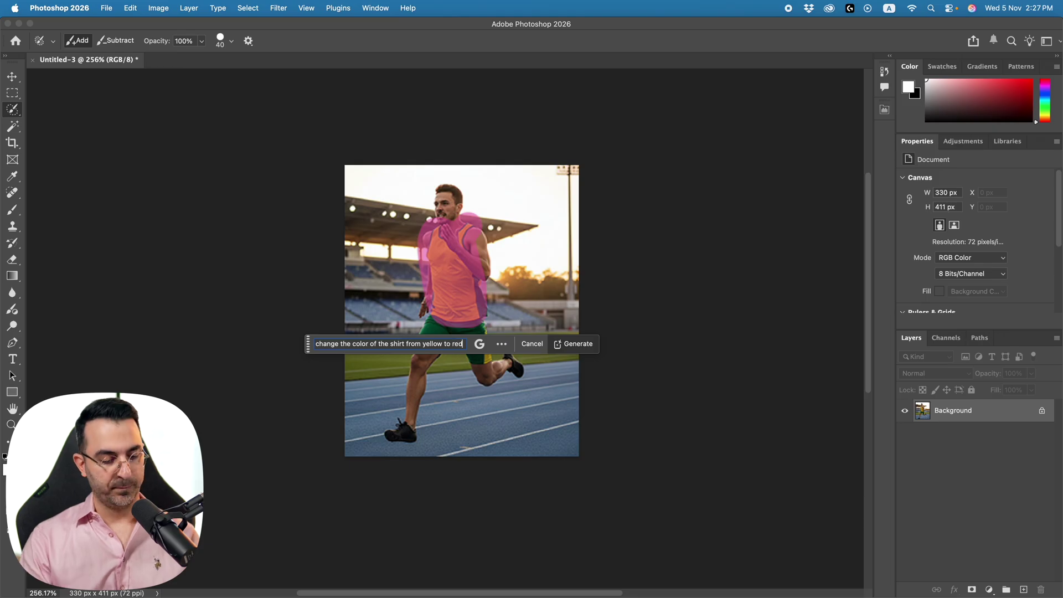
key("super+a")
key("super+c")
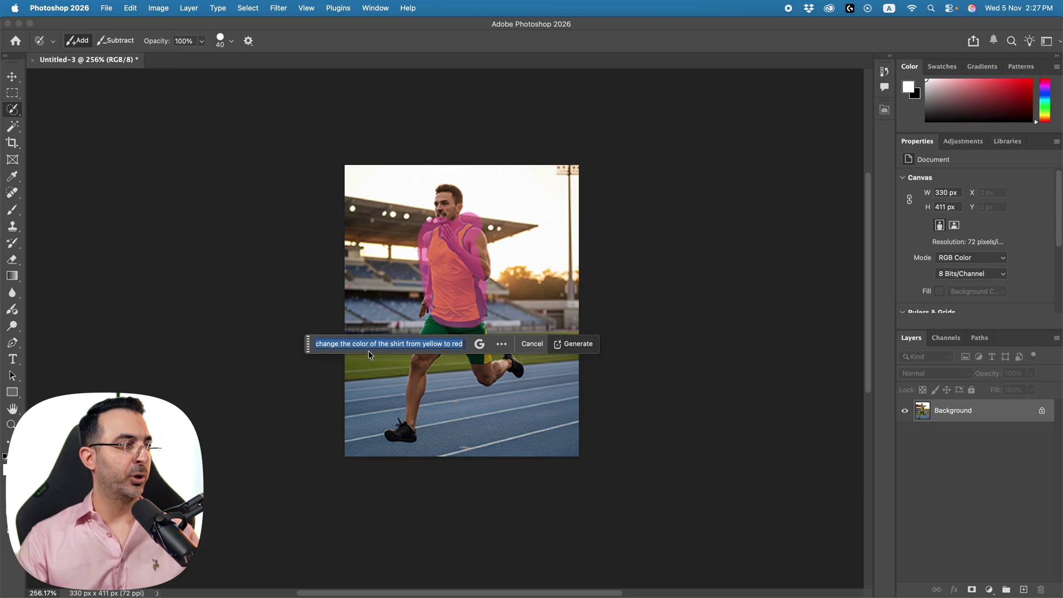
left_click(581, 348)
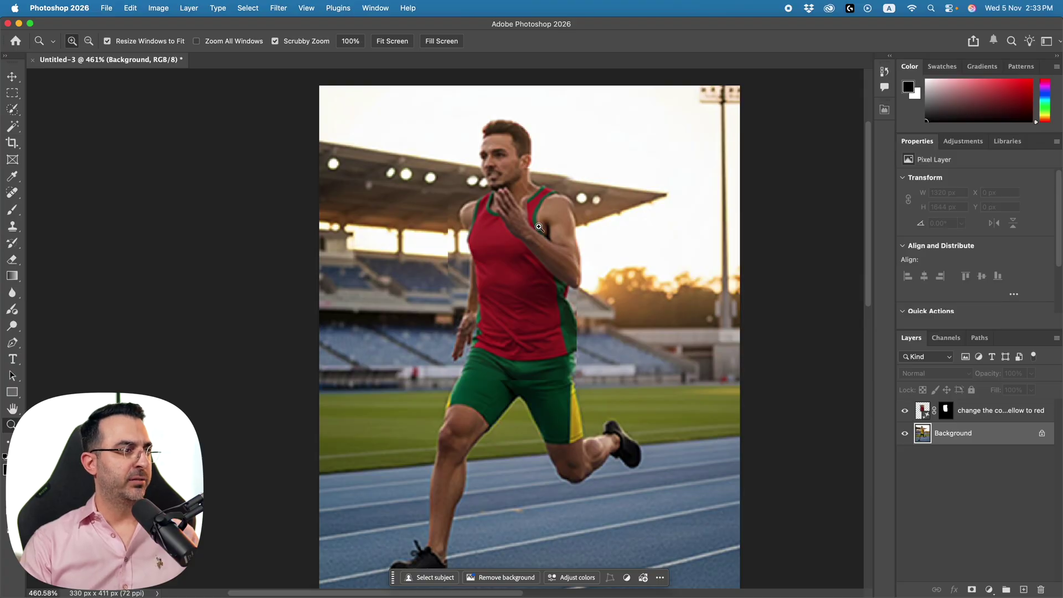
Examine the generated red shirt and its edges up close, comparing it with the original by toggling the generated layer's visibility.
left_click_drag(538, 227, 542, 230)
left_click_drag(562, 404, 553, 372)
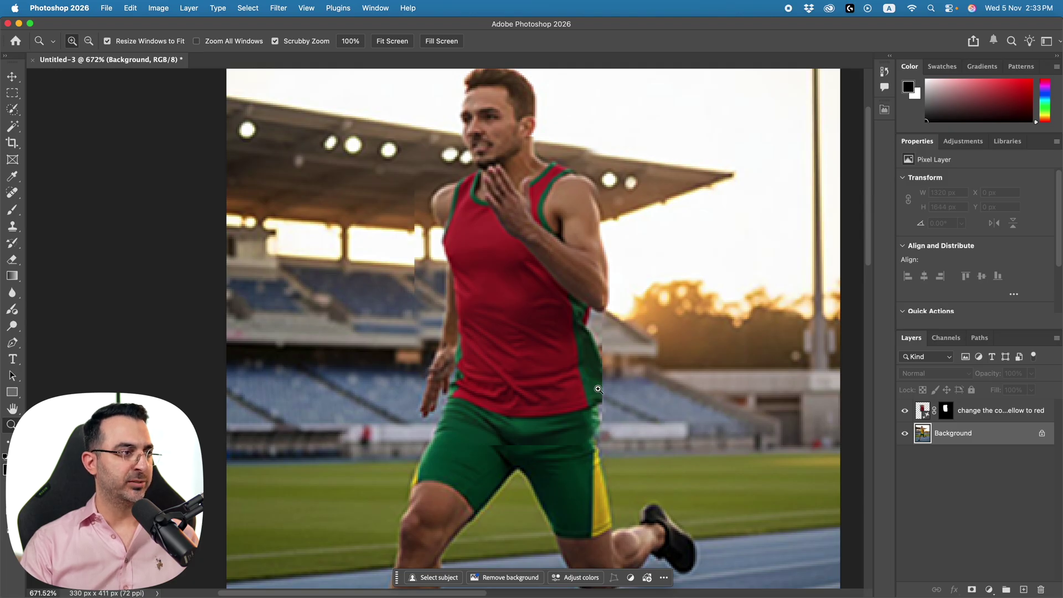
left_click_drag(467, 449, 440, 446)
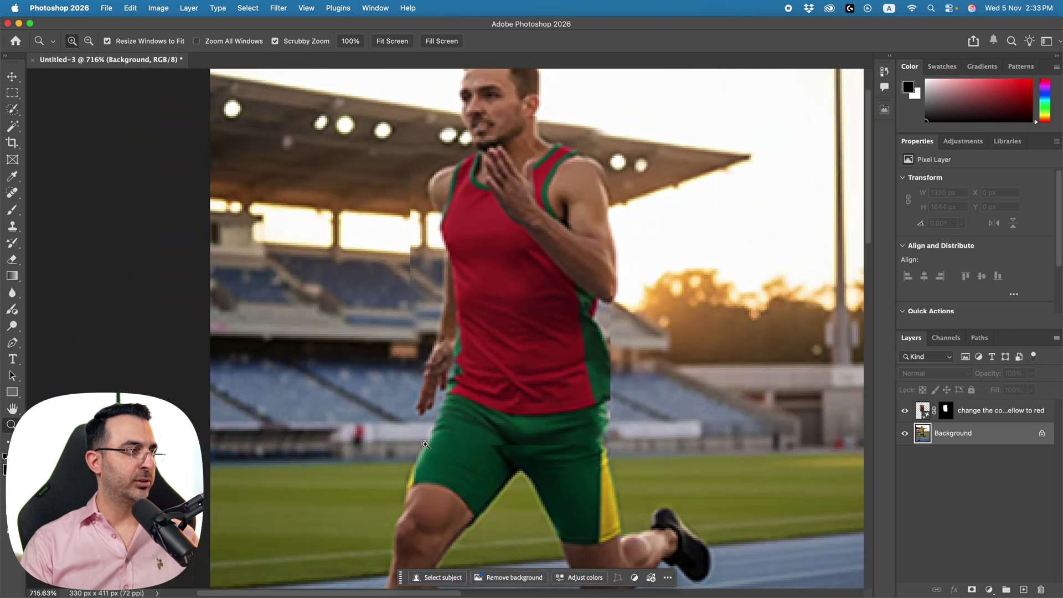
left_click(905, 411)
left_click(905, 412)
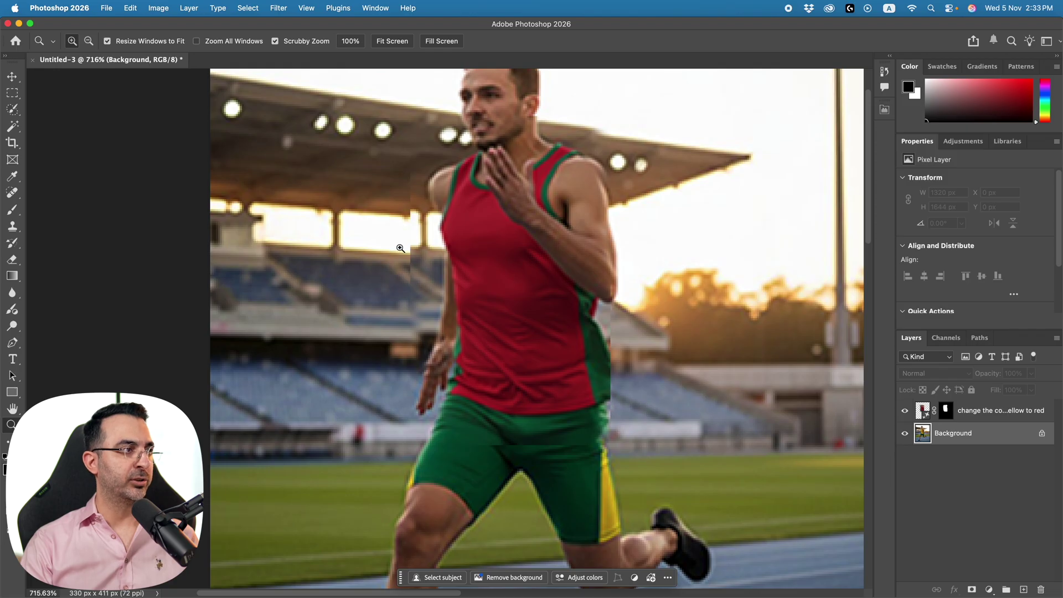
left_click_drag(547, 174, 548, 243)
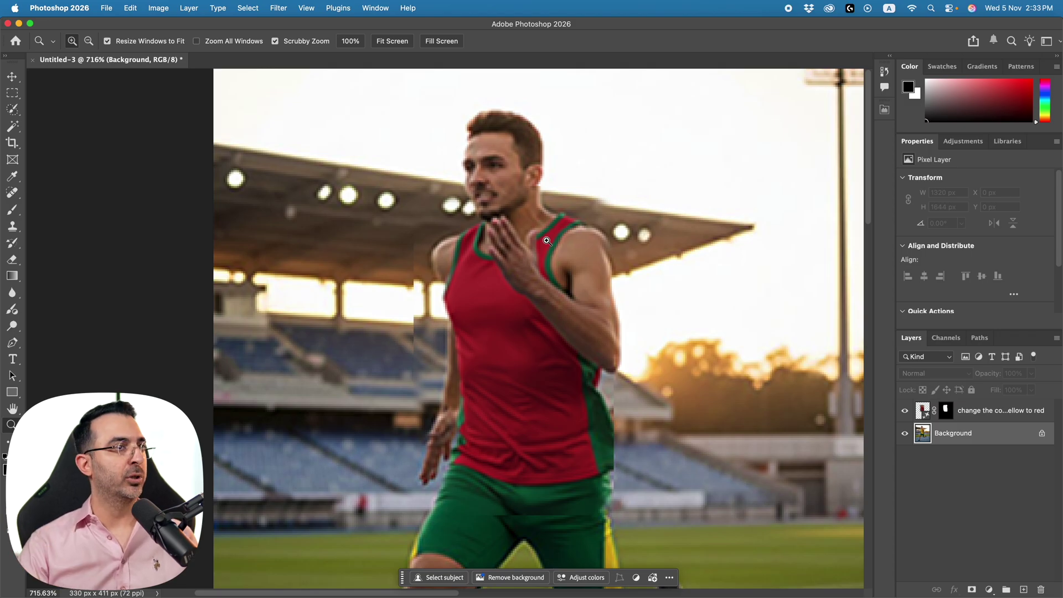
scroll(631, 195, "up", 3)
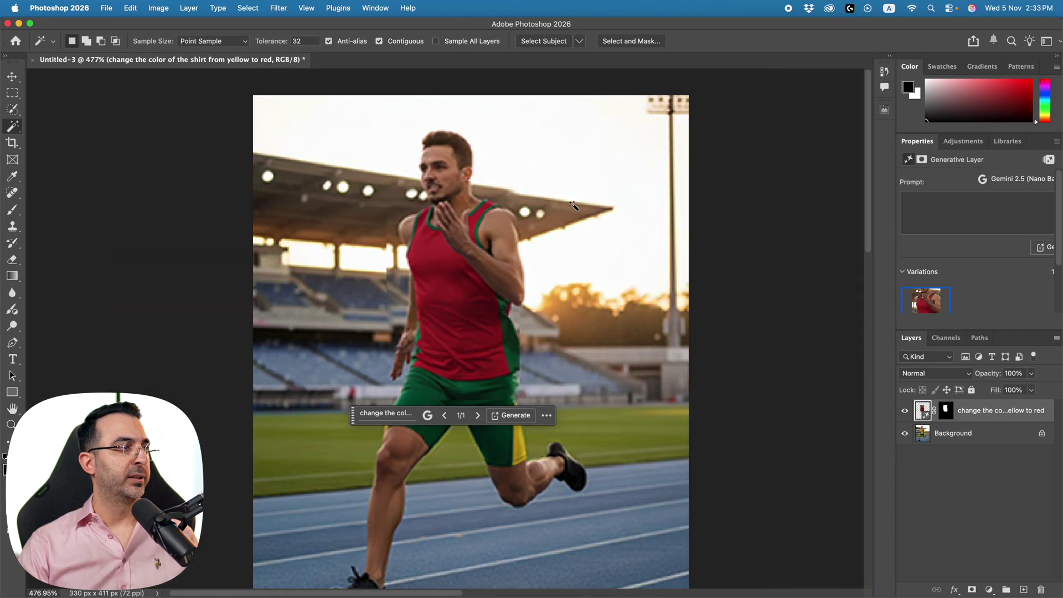
Select the generated patch's rectangular area by inverting a Magic Wand selection of its surroundings, and hide the generated layer.
left_click(382, 174)
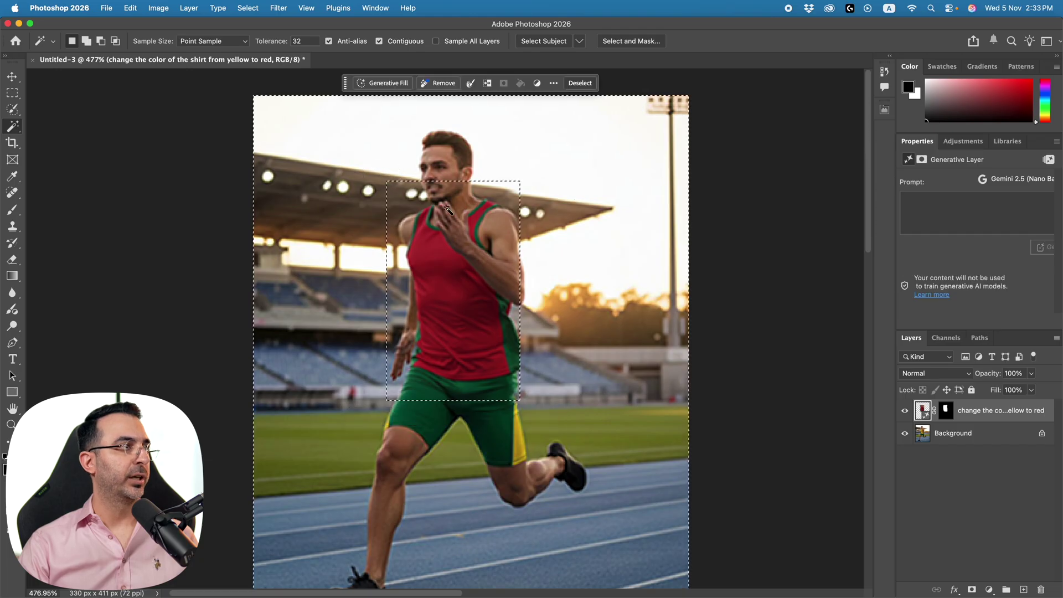
left_click(247, 8)
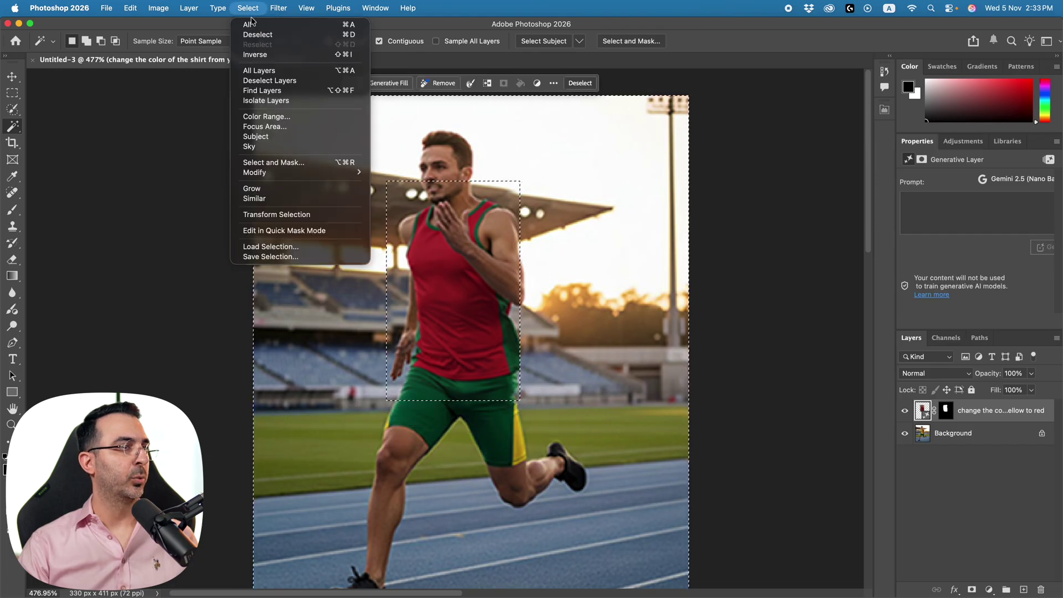
left_click(257, 50)
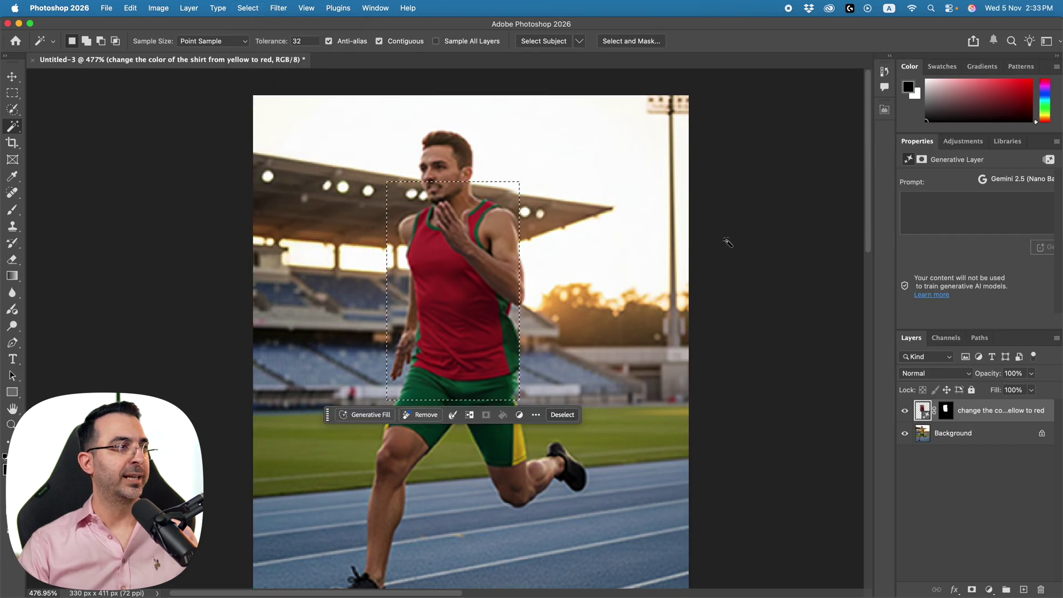
left_click(905, 412)
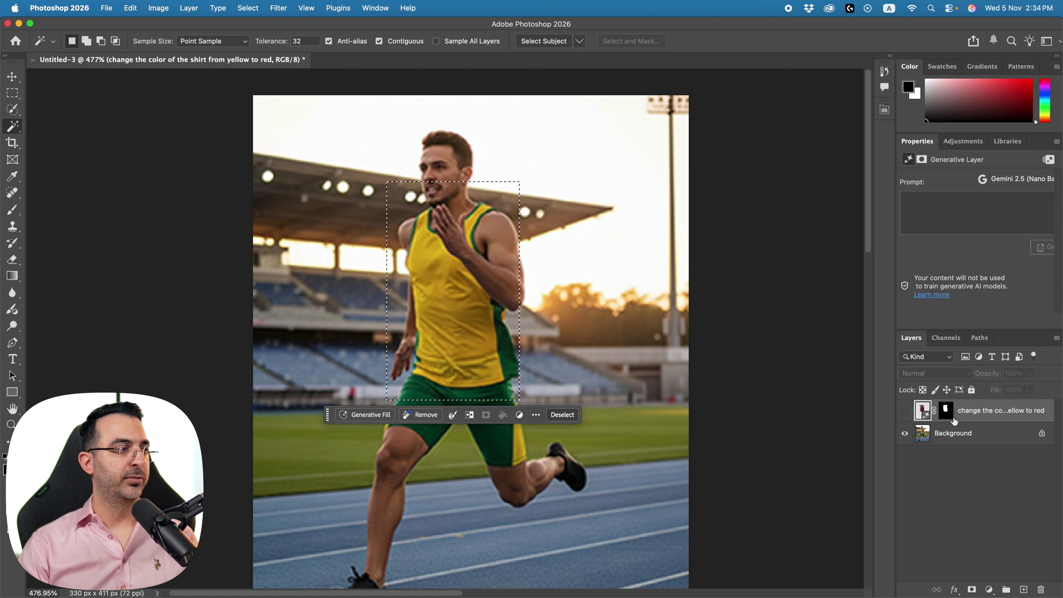
double_click(994, 410)
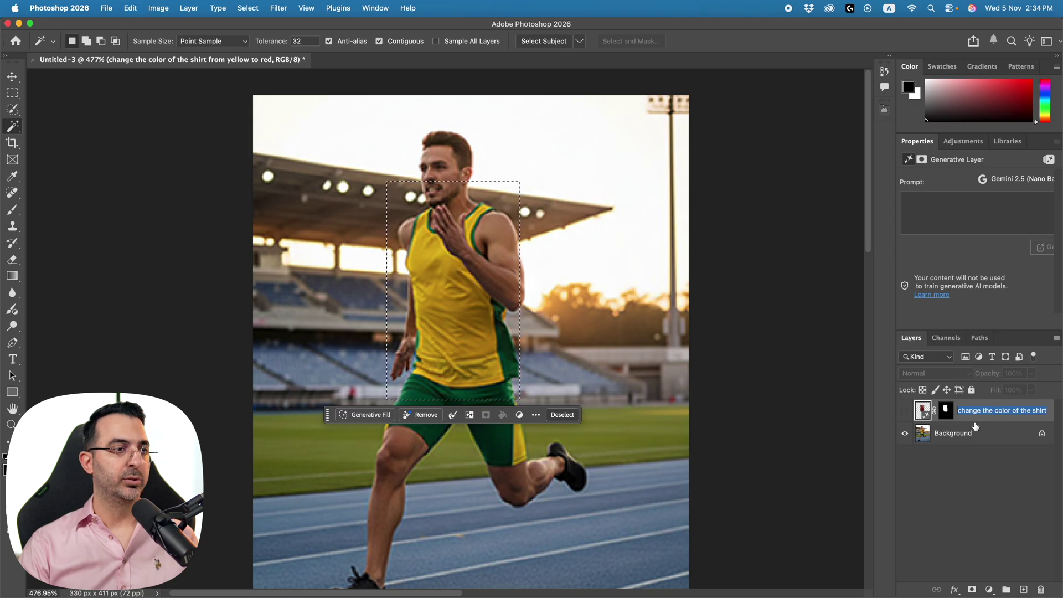
key("Return")
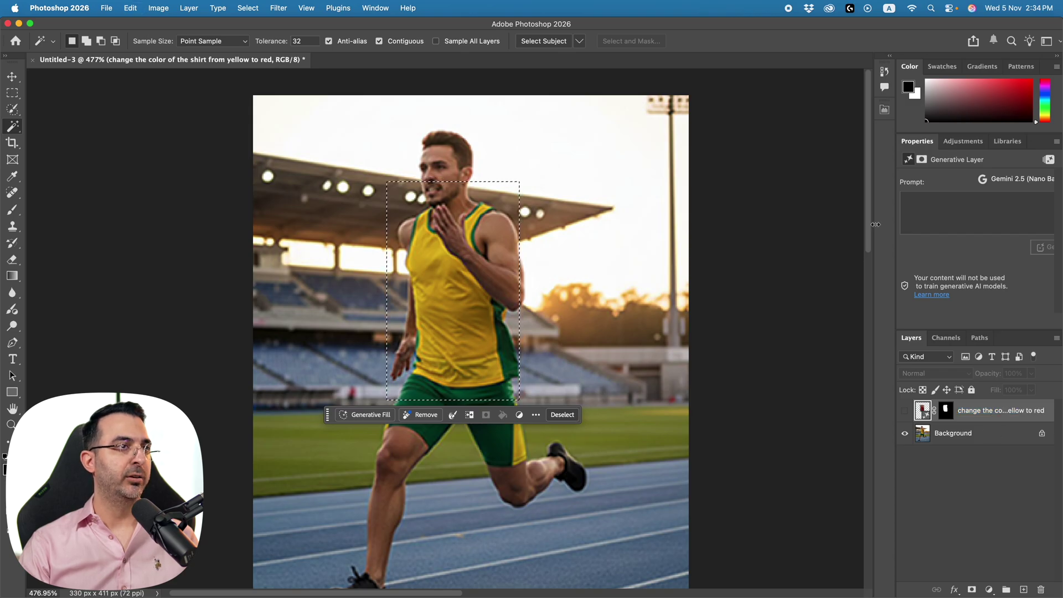
Replace the core prompt in the ETI Image Generator plugin with the copied "change the color of the shirt from yellow to red".
left_click(885, 110)
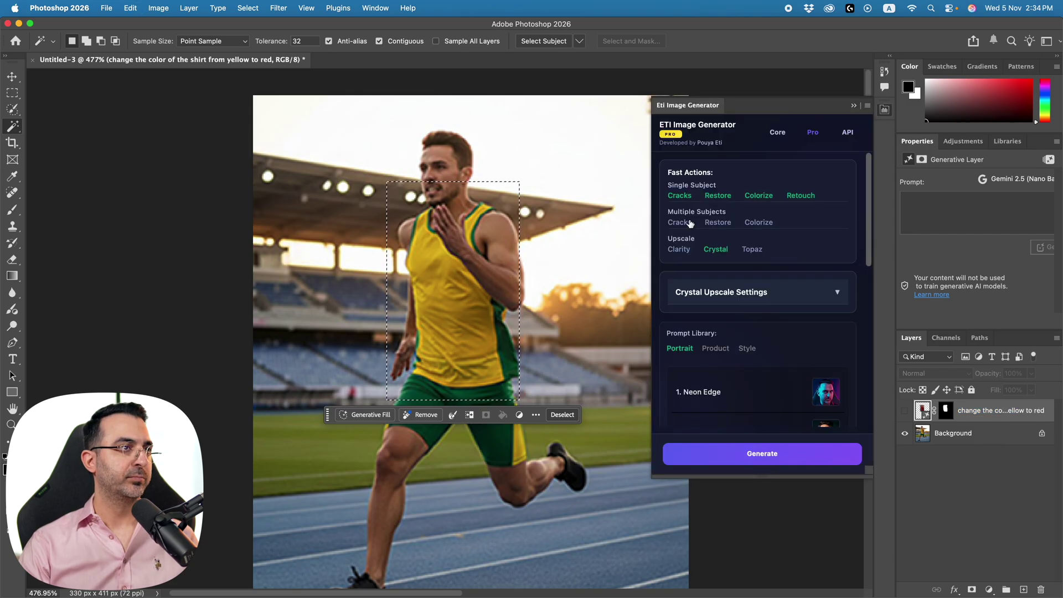
left_click(775, 135)
left_click(787, 191)
key("super+a")
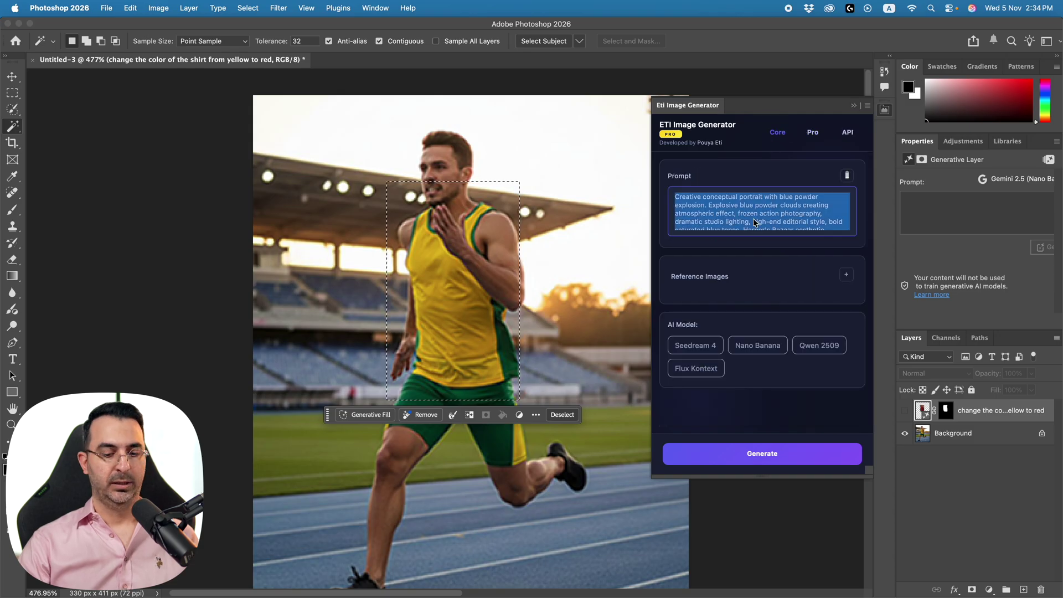
key("BackSpace")
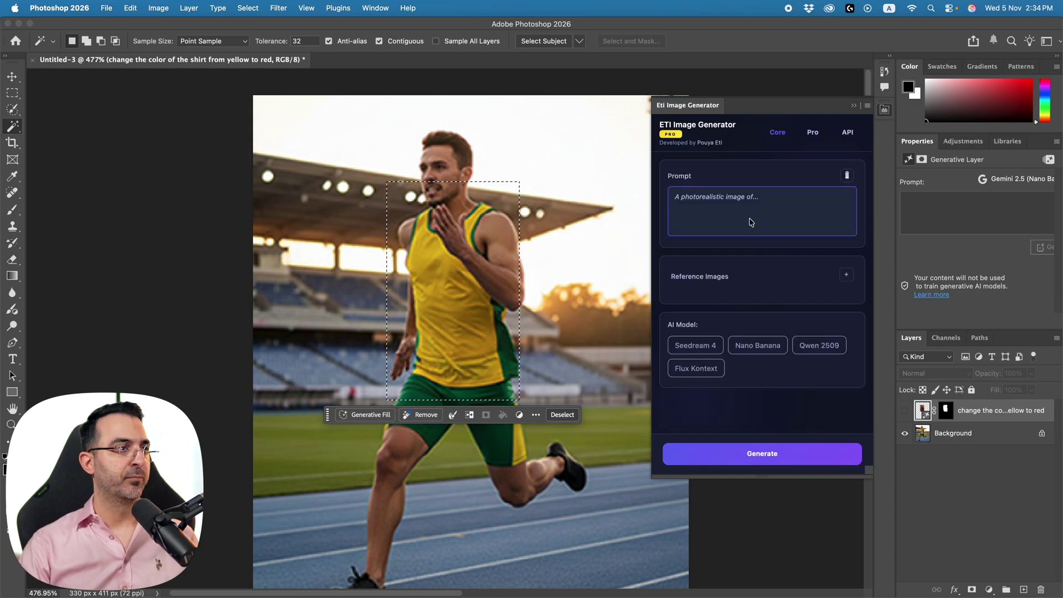
key("super+v")
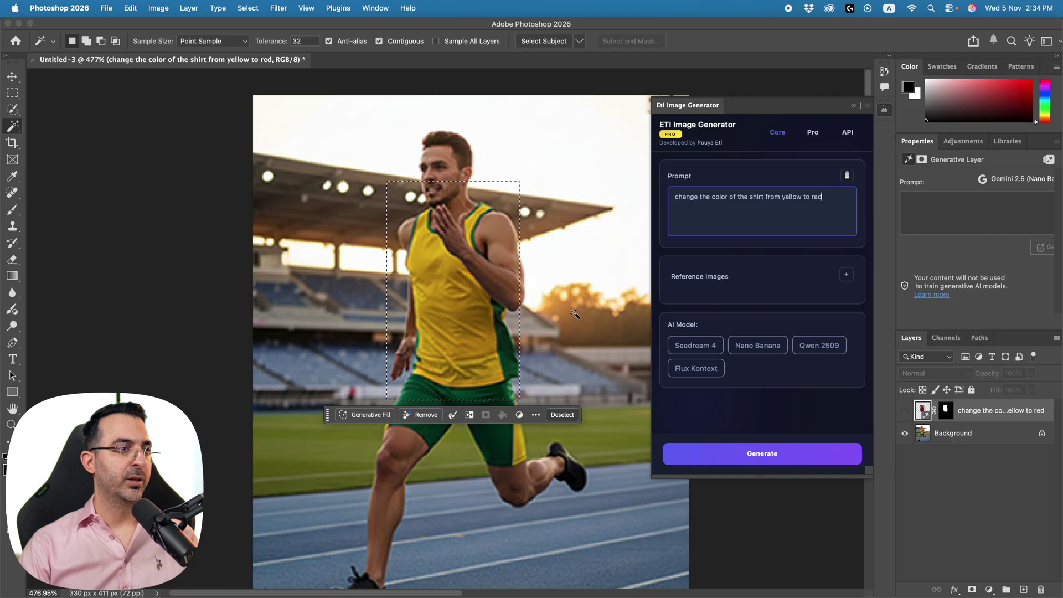
Generate one result for the selected area with the Nano Banana model and dismiss the completion notice.
left_click(762, 353)
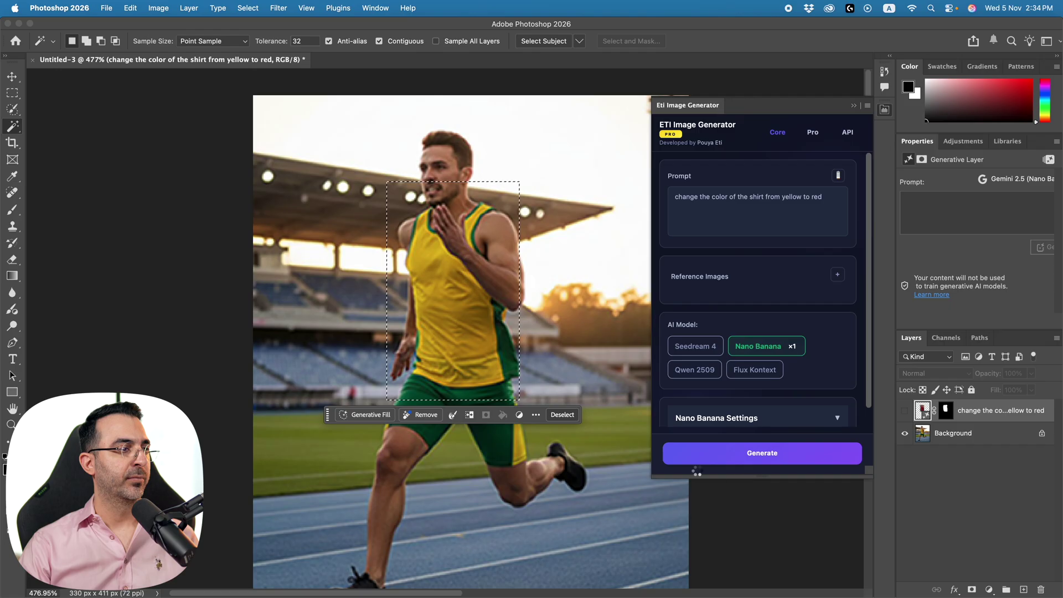
left_click(778, 456)
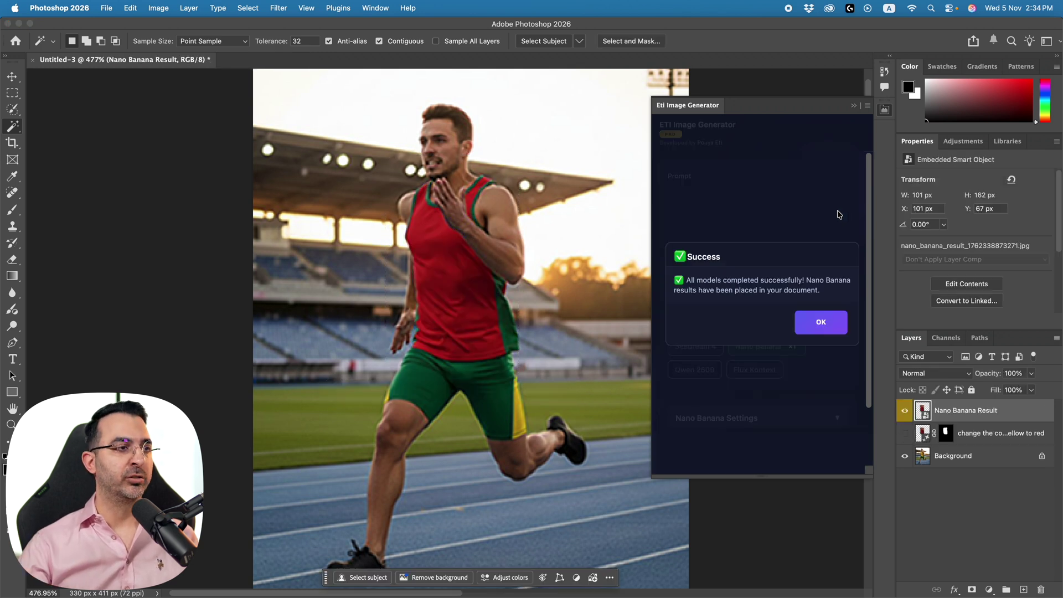
left_click(835, 328)
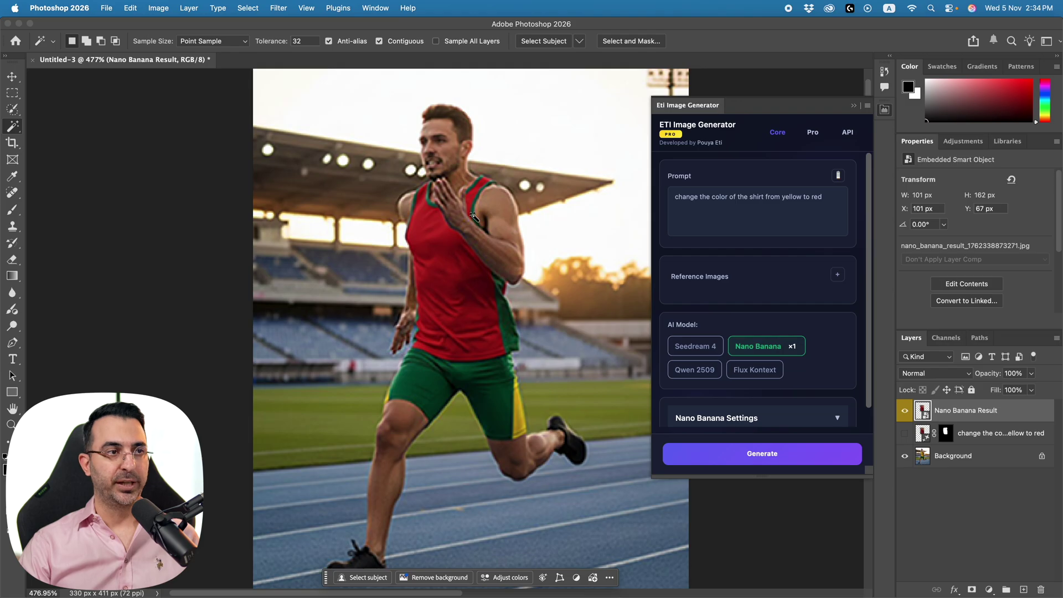
Examine the red shirt in the Nano Banana Result layer up close and close the image generator plugin.
key("z")
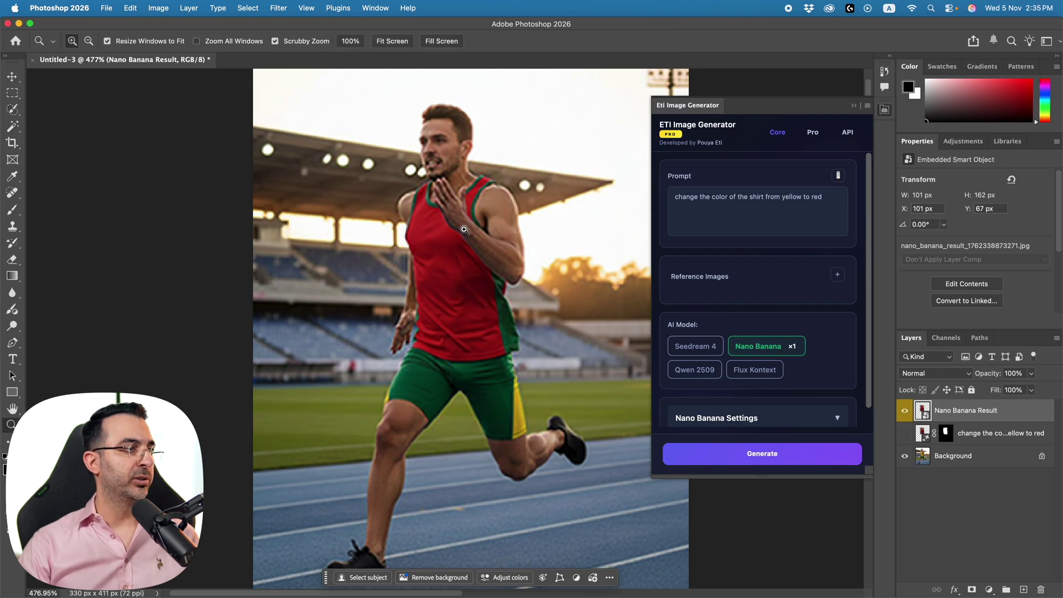
left_click_drag(470, 232, 487, 264)
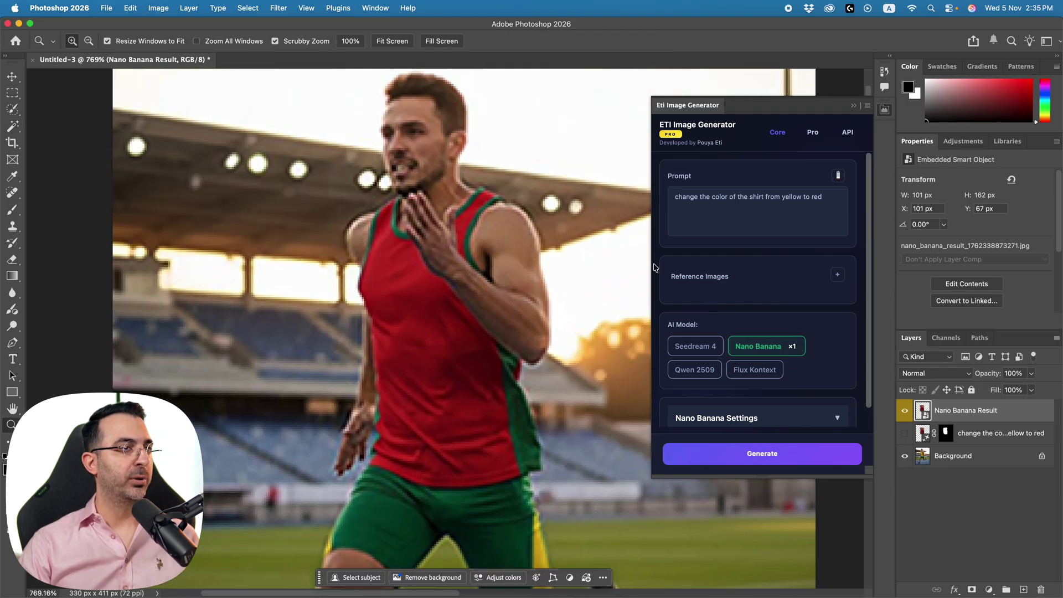
left_click(884, 109)
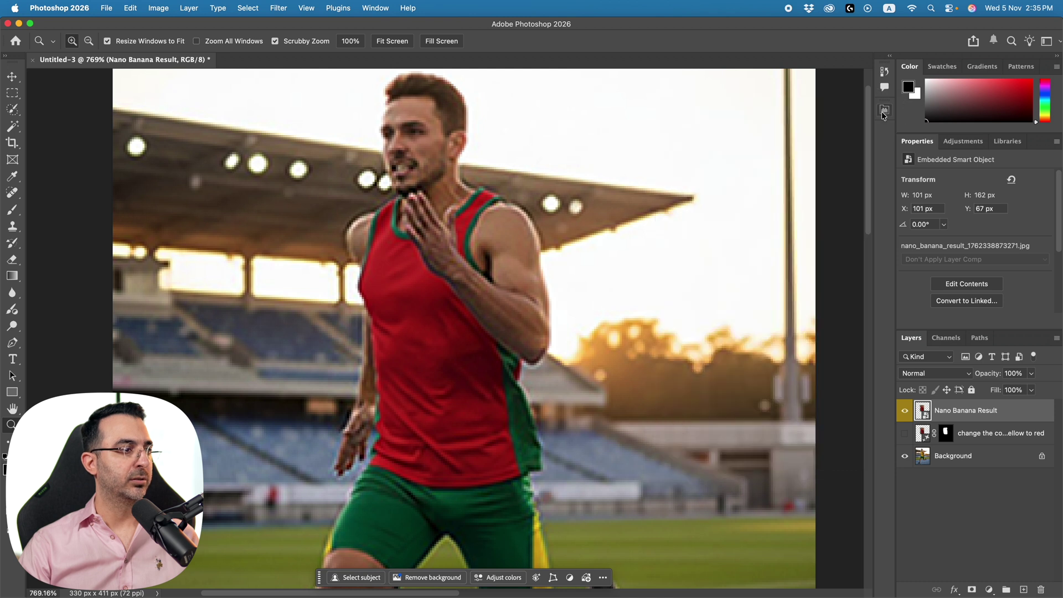
Compare the Nano Banana Result layer with the Generative Fill shirt layer and the yellow original by toggling their visibility.
scroll(598, 356, "down", 2)
scroll(598, 356, "left", 2)
left_click(904, 410)
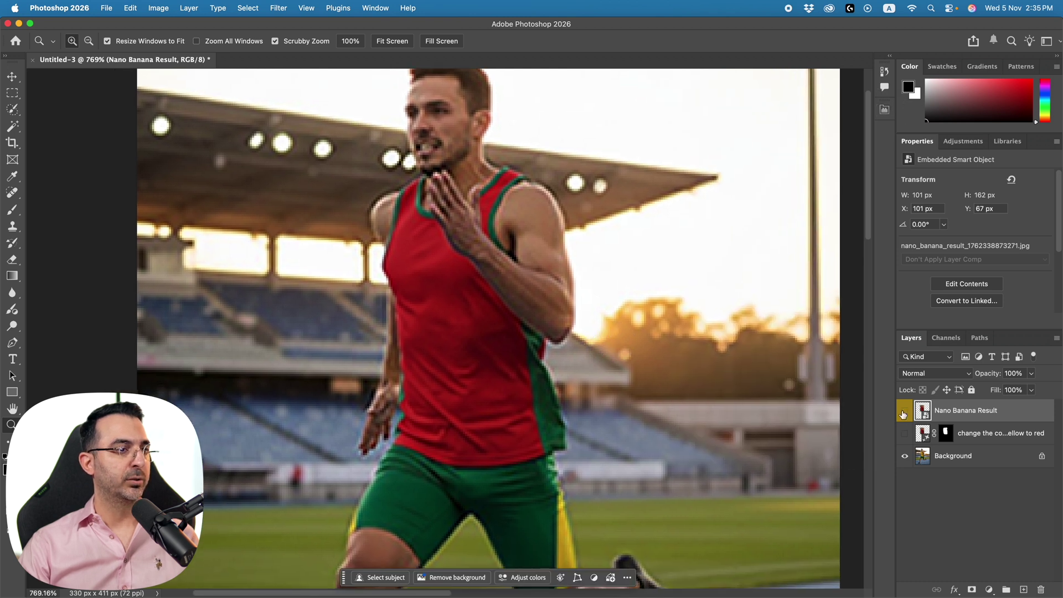
left_click(905, 434)
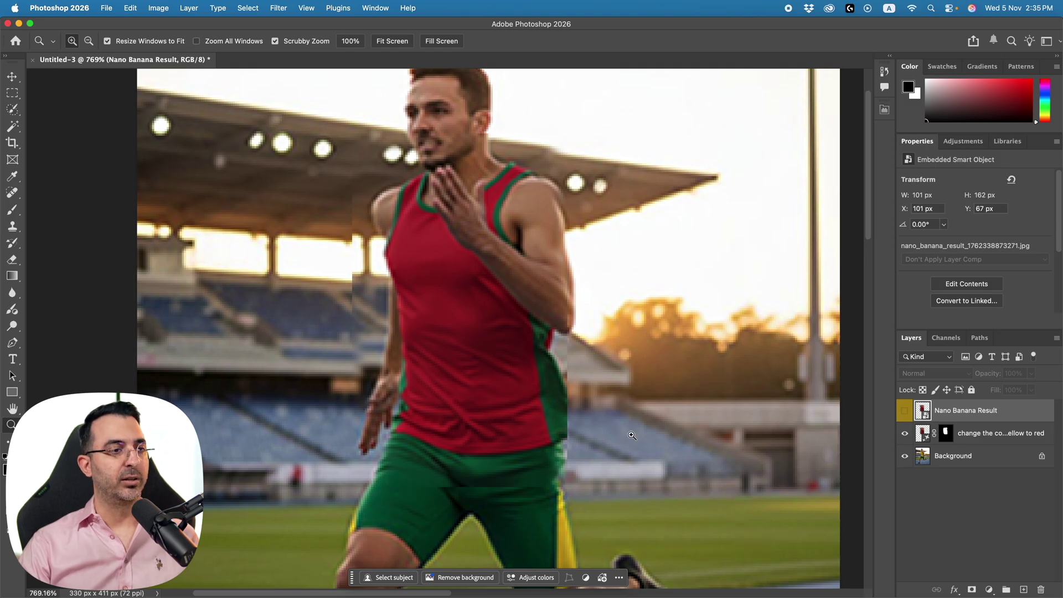
left_click(904, 412)
left_click(903, 412)
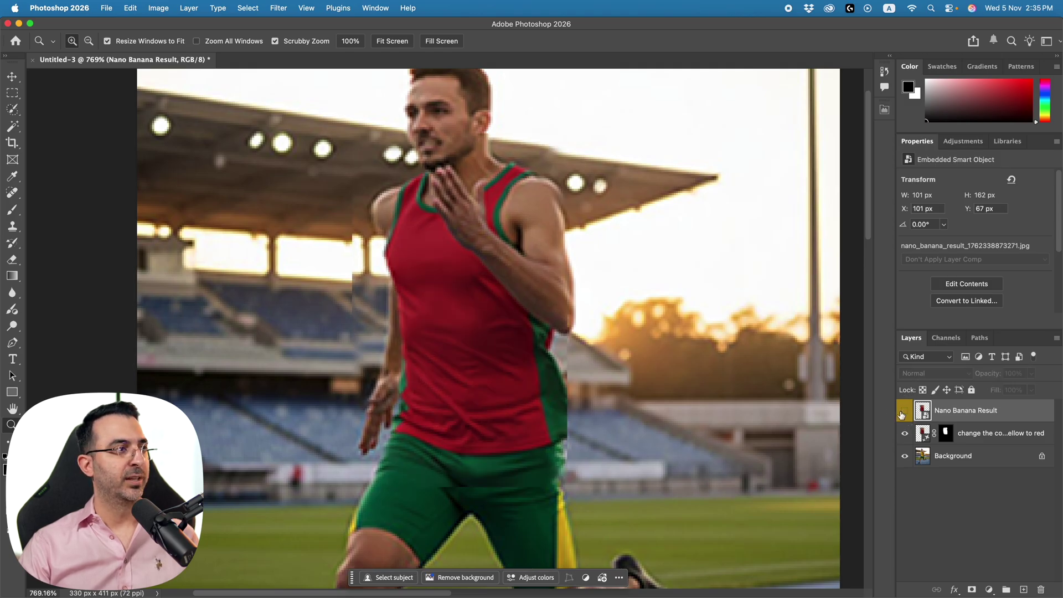
left_click(903, 412)
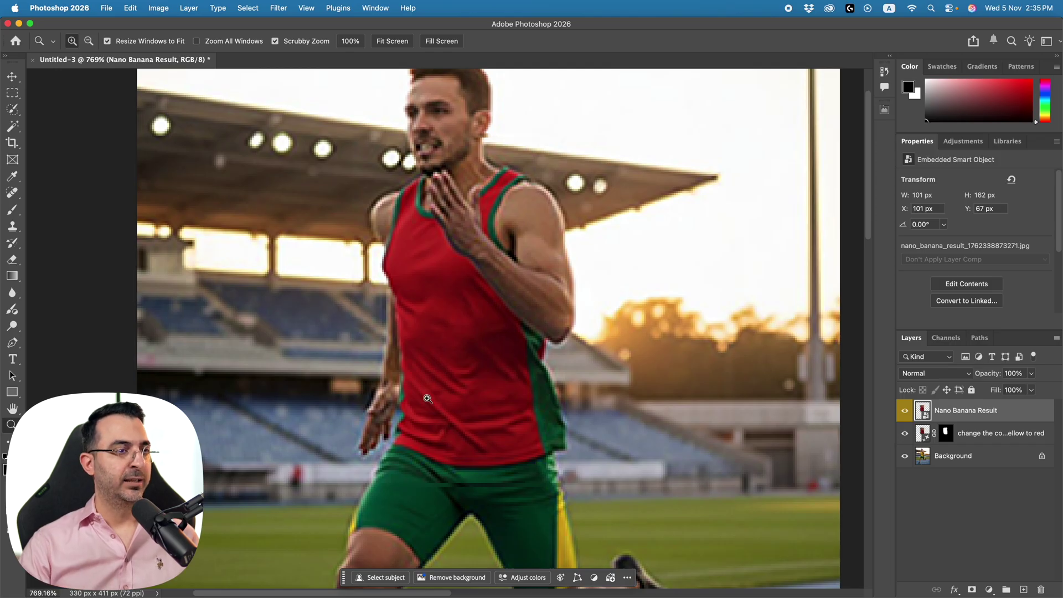
left_click(905, 433)
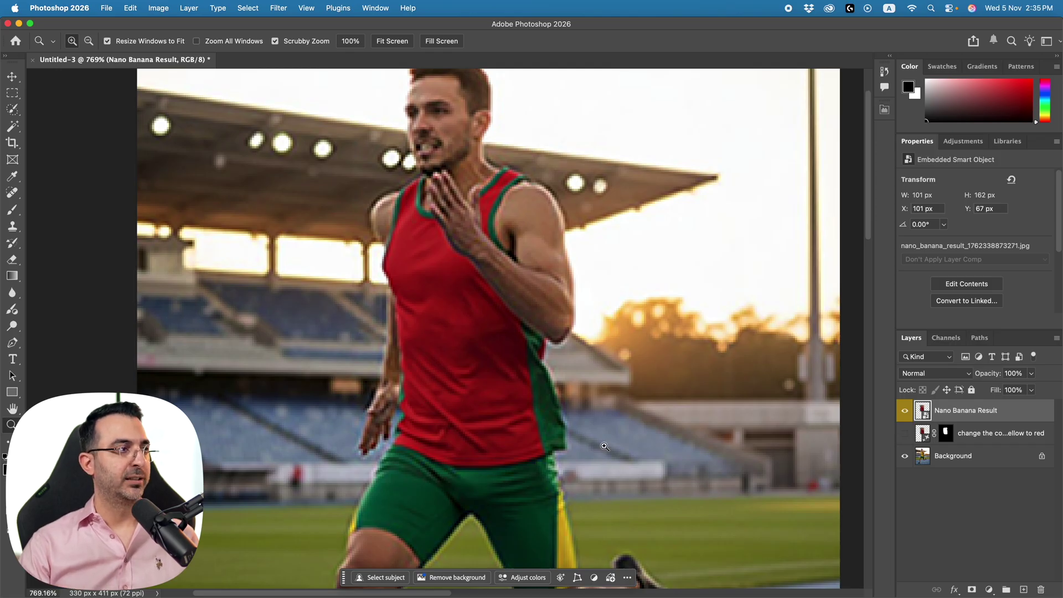
left_click(904, 410)
left_click(905, 410)
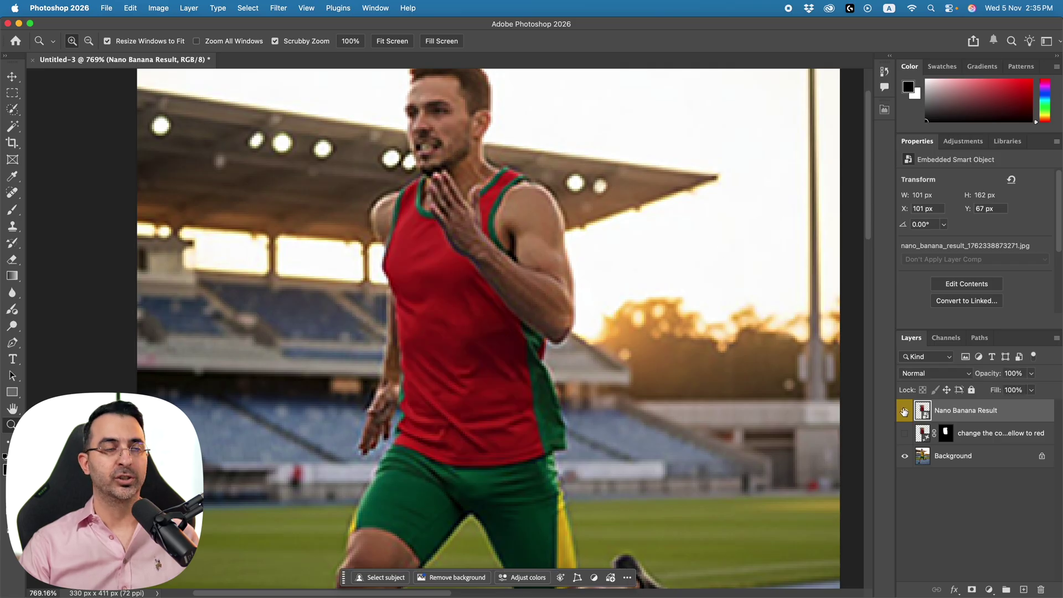
left_click(905, 410)
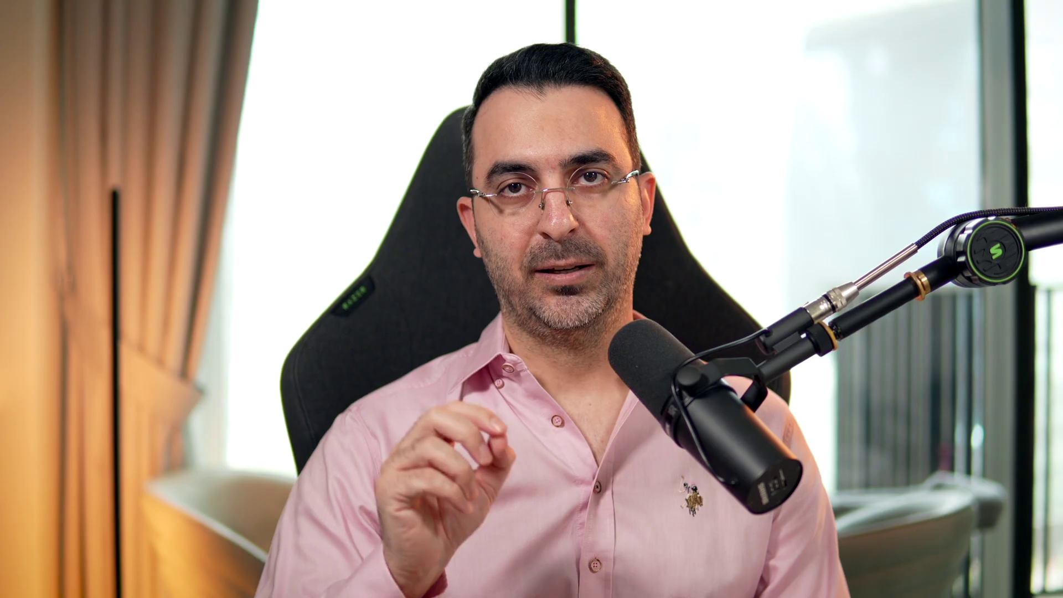
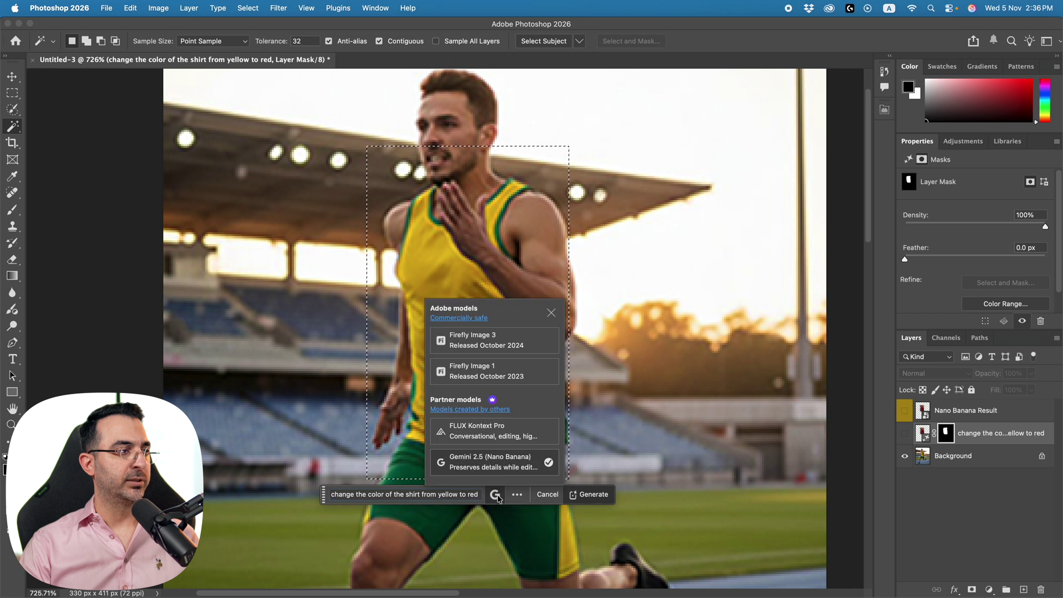
Generate a fill for the rectangular selection with Gemini 2.5 (Nano Banana) and the prompt "change the color of the shirt from yellow to red".
left_click(496, 495)
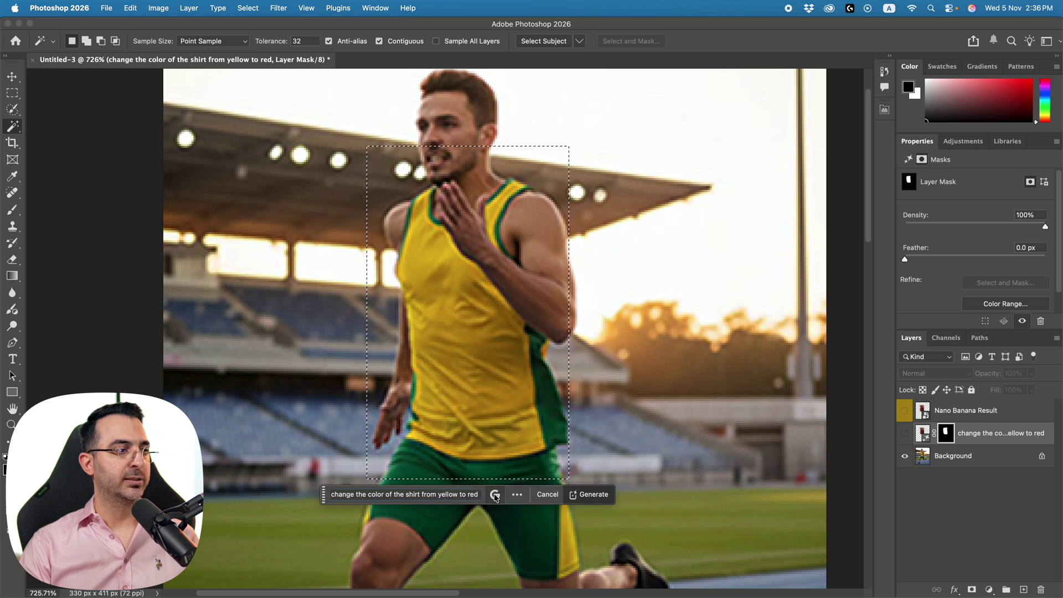
left_click(590, 494)
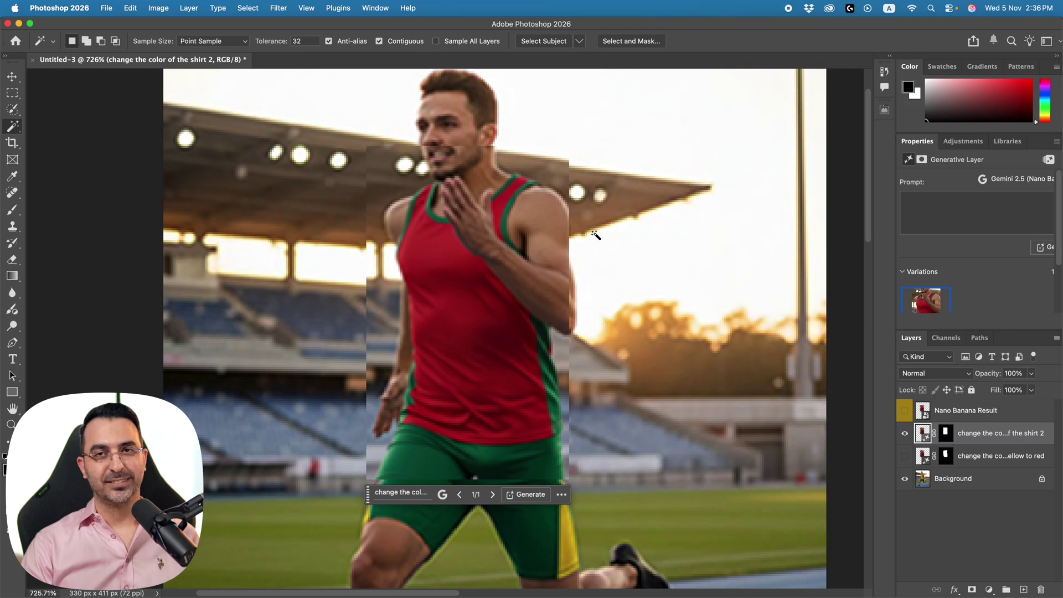
left_click_drag(590, 327, 589, 304)
key("space")
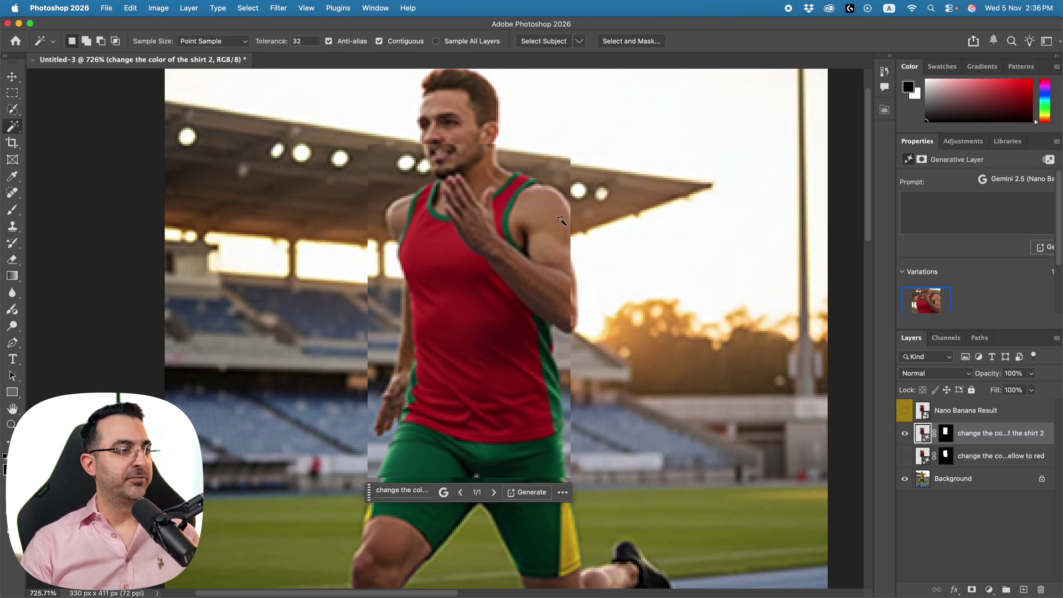
Compare the newly generated shirt layer with the Nano Banana Result layer and the original, checking the patch edges and the shirt's alignment.
key("z")
left_click_drag(515, 233, 606, 308)
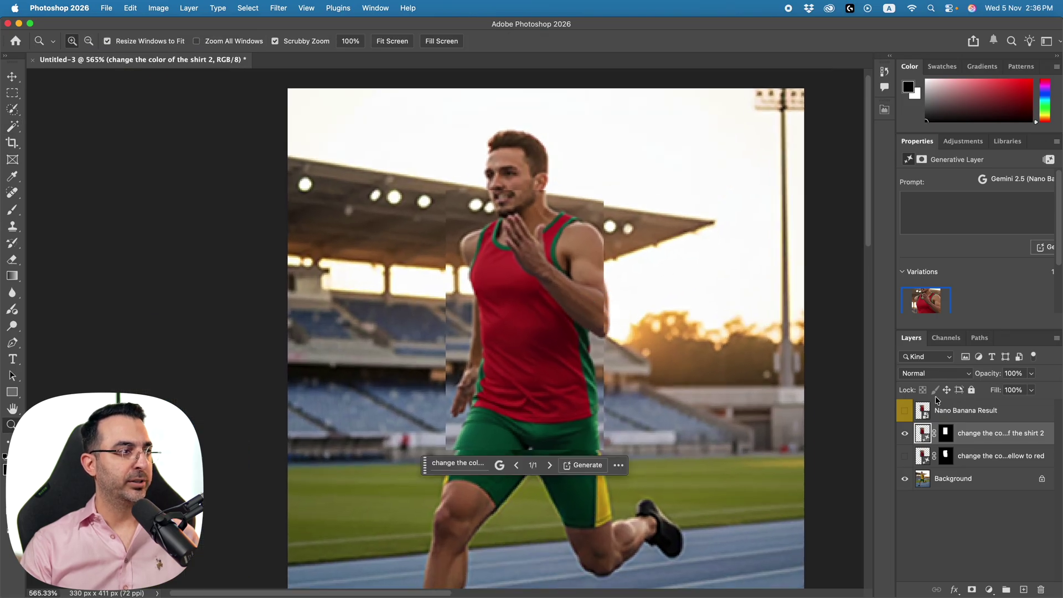
left_click(905, 412)
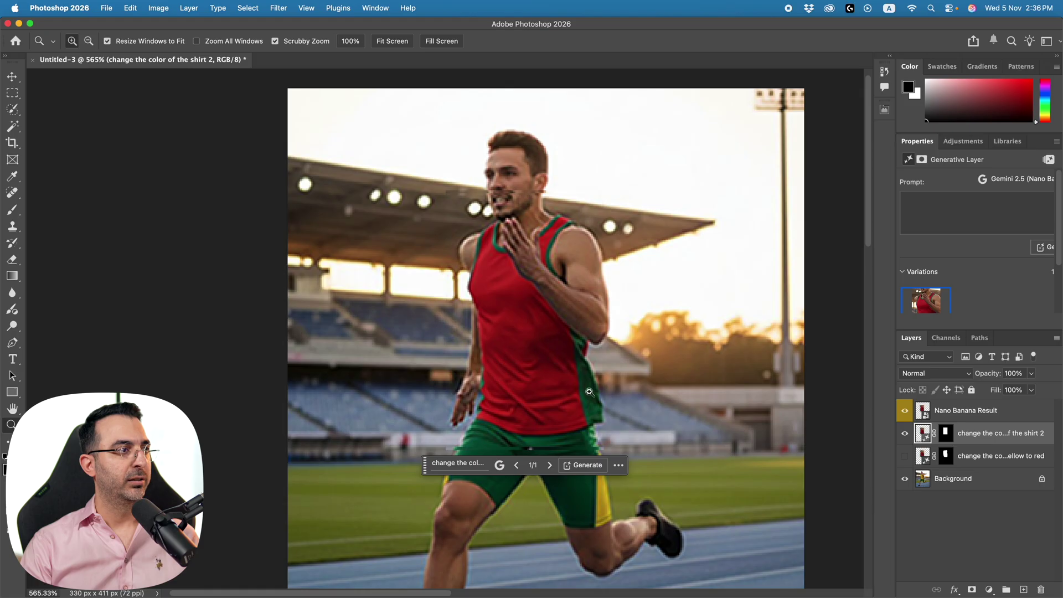
left_click(905, 433)
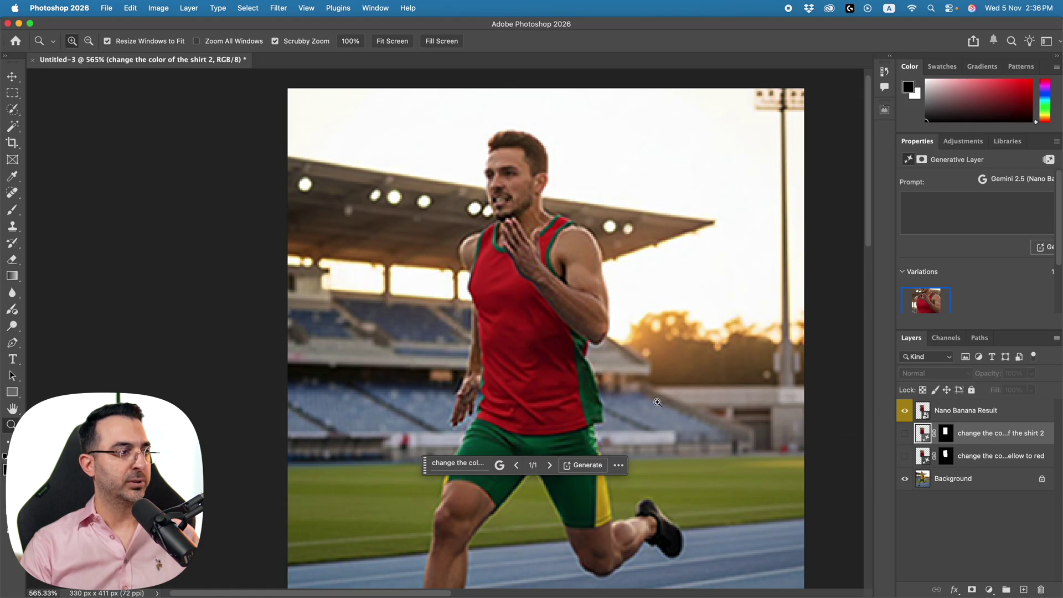
left_click_drag(425, 465, 59, 553)
left_click(900, 412)
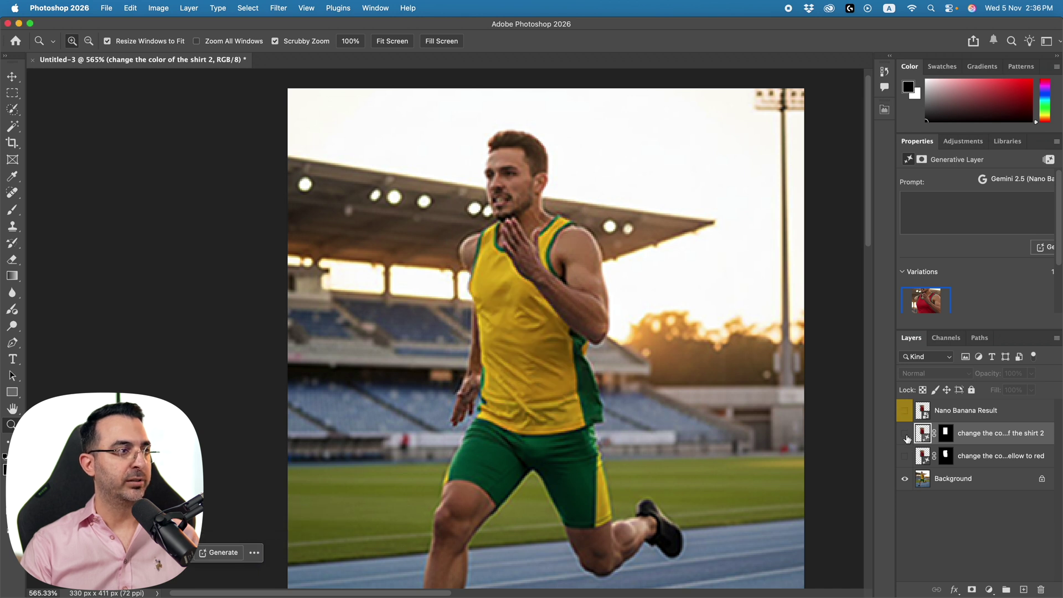
left_click(906, 435)
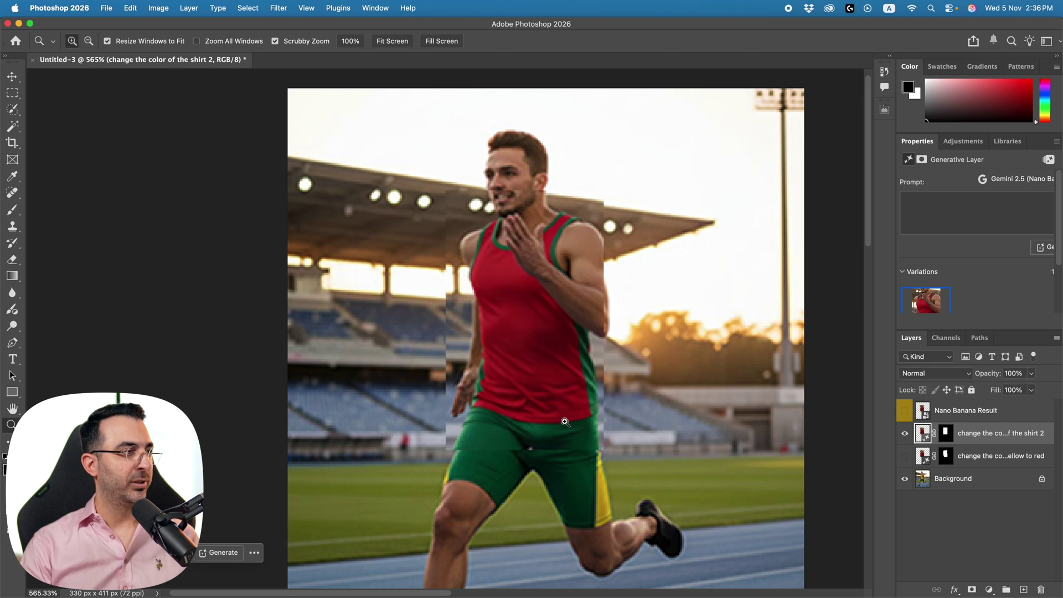
mouse_move(468, 357)
left_mouse_down()
mouse_move(509, 357)
mouse_move(462, 354)
left_mouse_up()
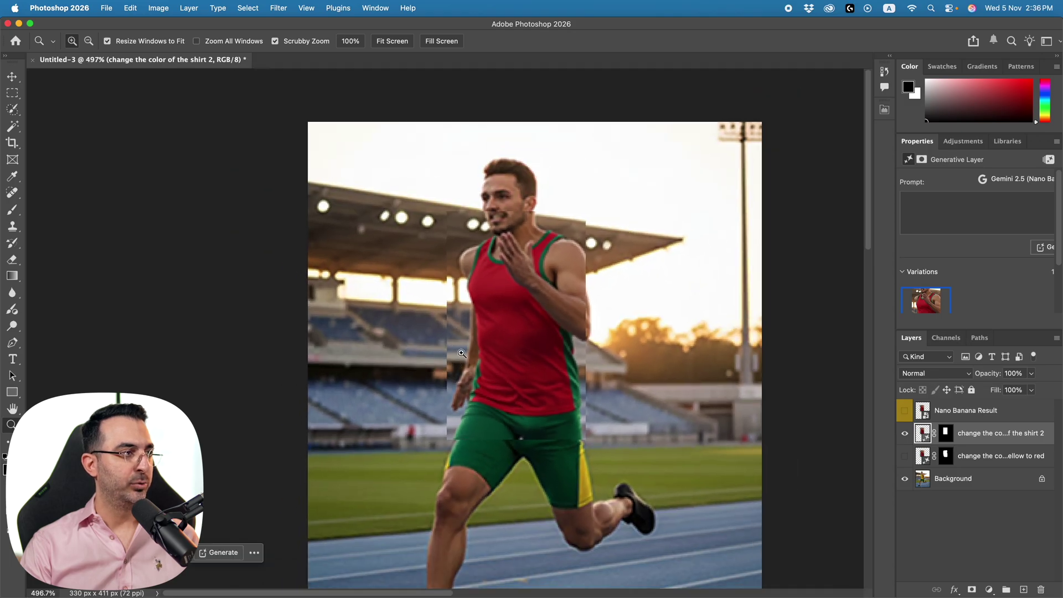
Shift and slightly resize the newly generated red shirt patch to line it up with the runner's body, and deselect it.
key("v")
left_click_drag(524, 318, 524, 320)
left_click(624, 100)
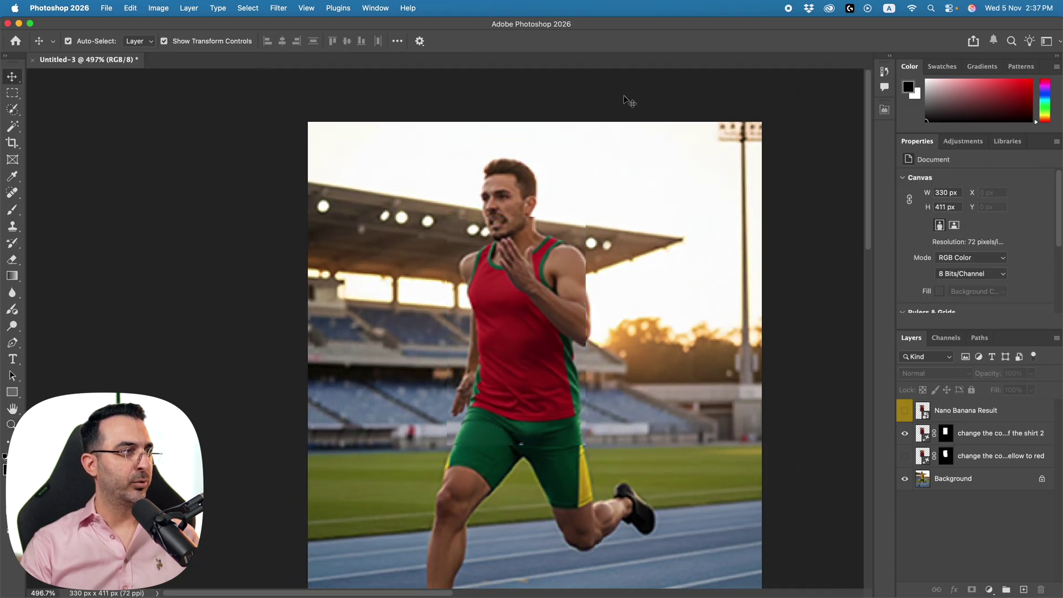
left_click(541, 270)
left_click_drag(518, 216, 518, 214)
left_click_drag(587, 329, 580, 325)
key("Return")
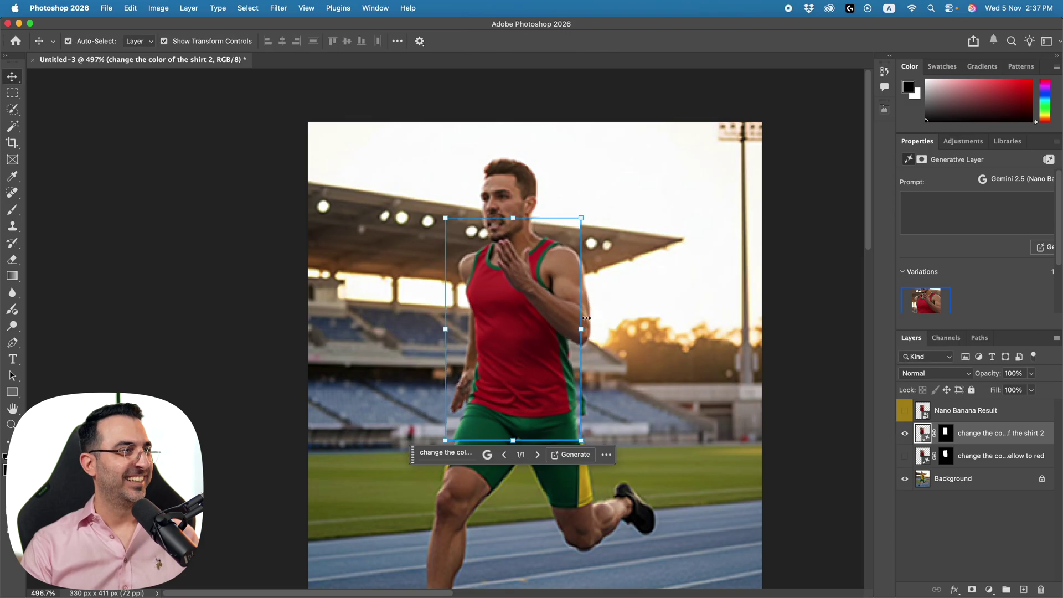
left_click(604, 160)
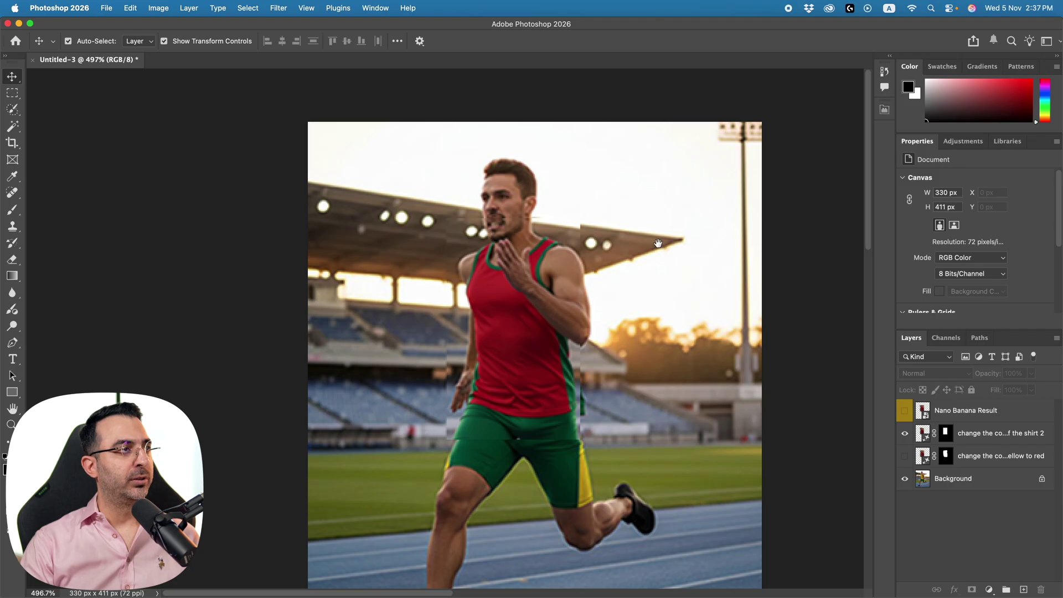
Hide the second generated shirt layer and run Generative Upscale with Topaz Gigapixel at 4x scale, with face recovery enabled.
scroll(586, 228, "right", 5)
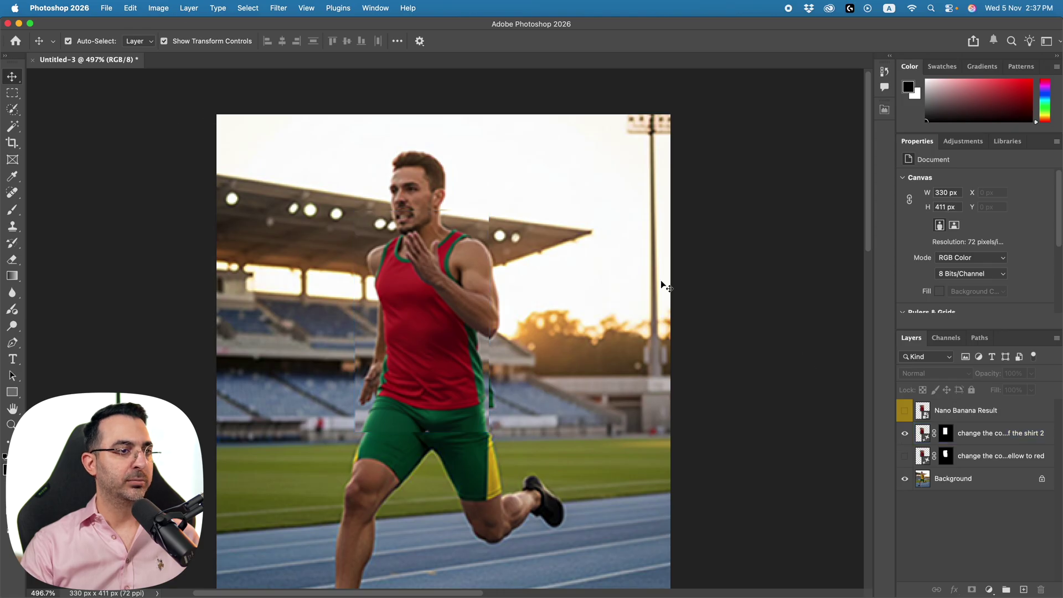
left_click(905, 433)
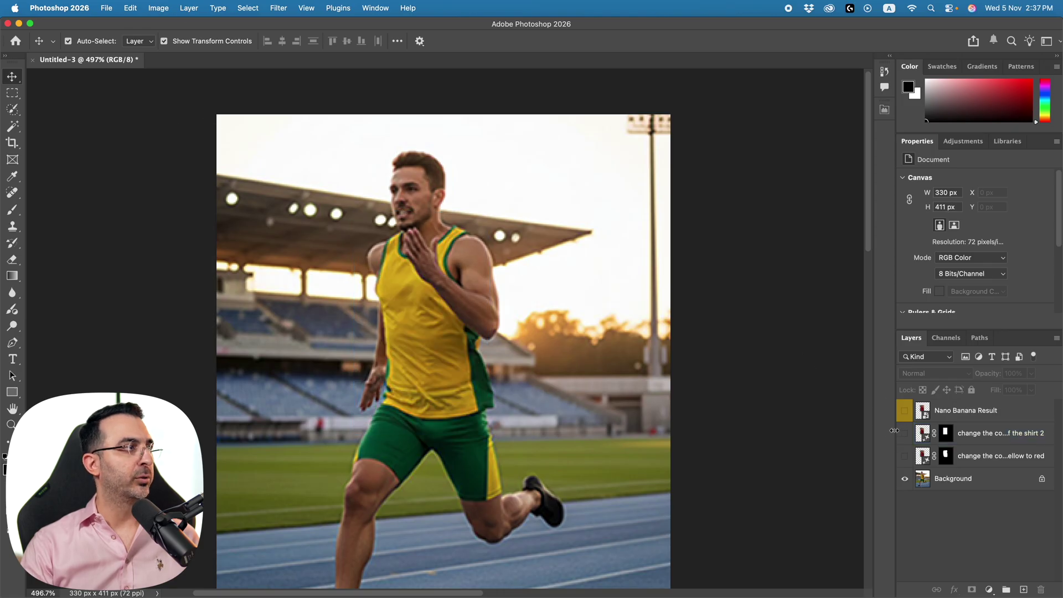
left_click(159, 9)
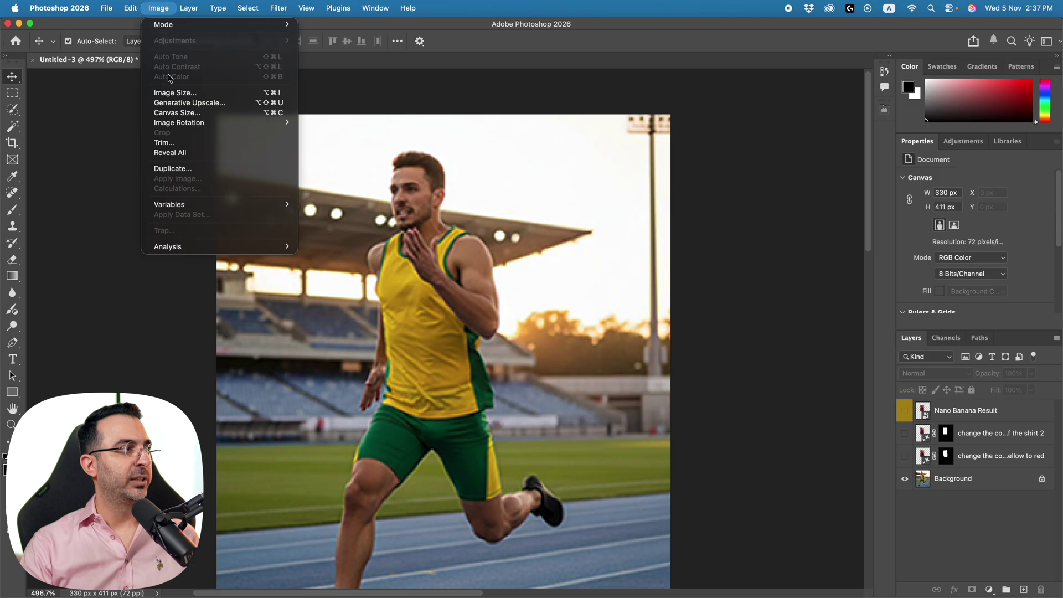
left_click(191, 103)
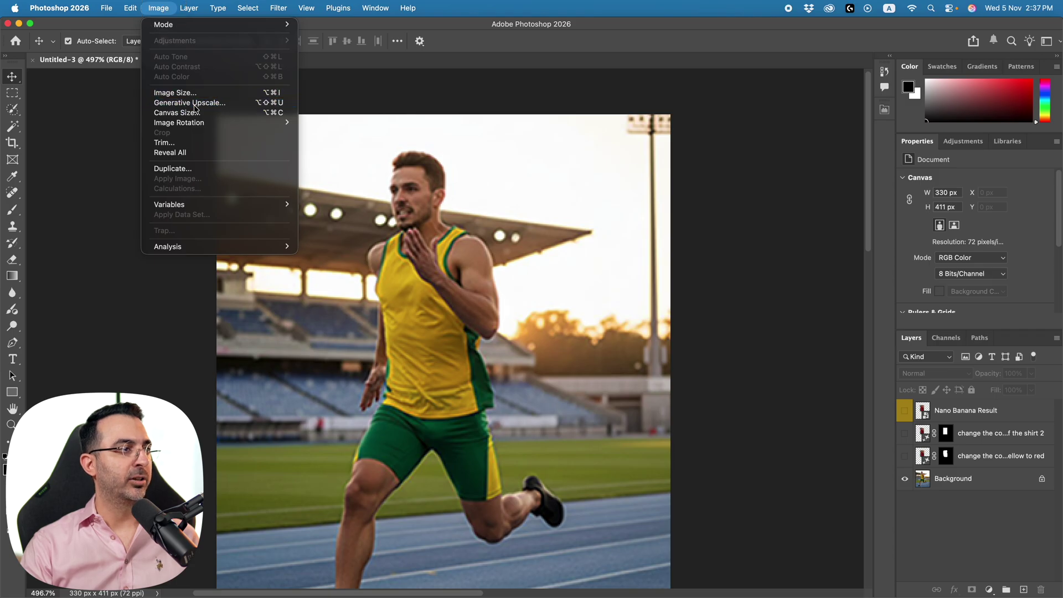
left_click(477, 276)
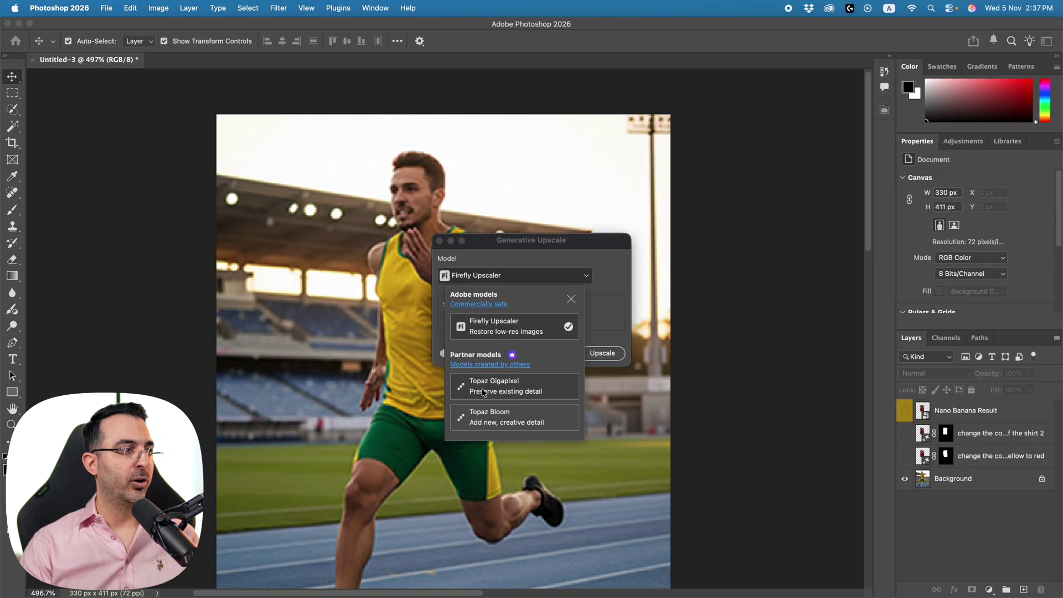
left_click(480, 387)
left_click(483, 366)
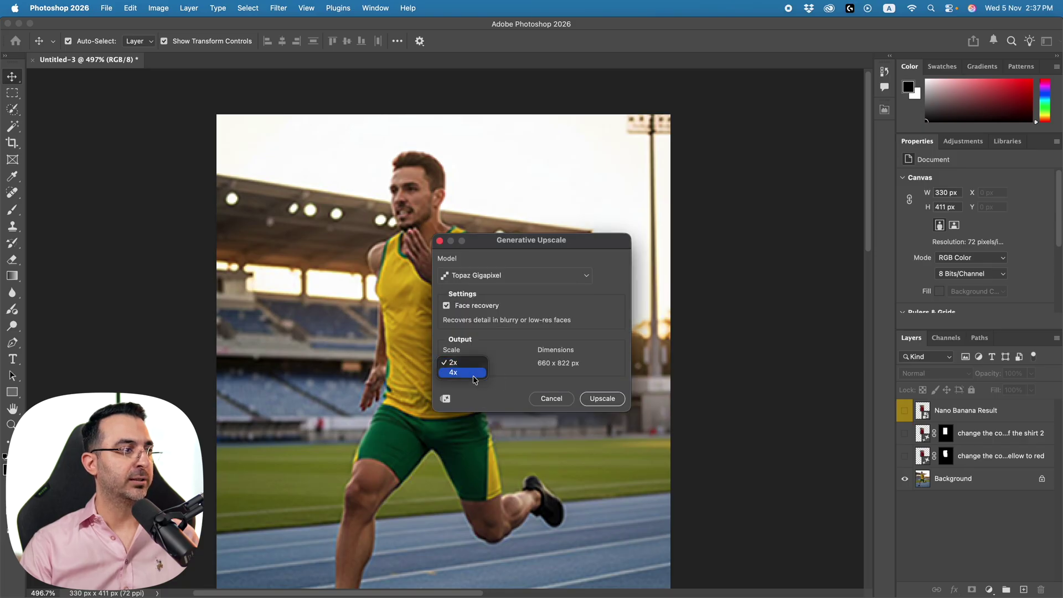
left_click(473, 374)
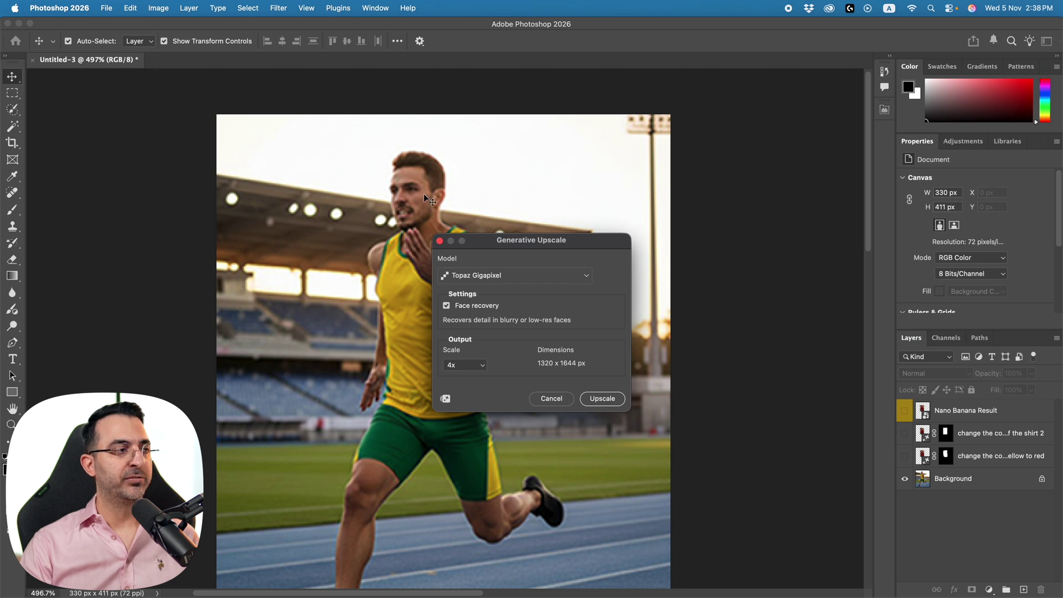
left_click(609, 399)
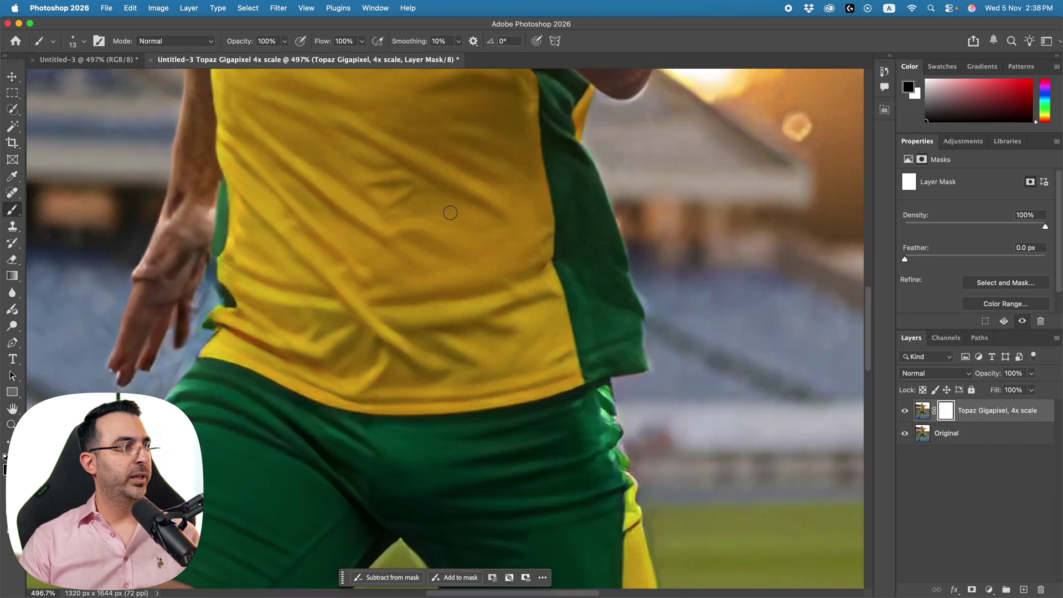
Compare the Topaz Gigapixel 4x layer with the original by toggling its visibility, examining the runner's face and upper body up close.
key("z")
scroll(453, 208, "down", 6)
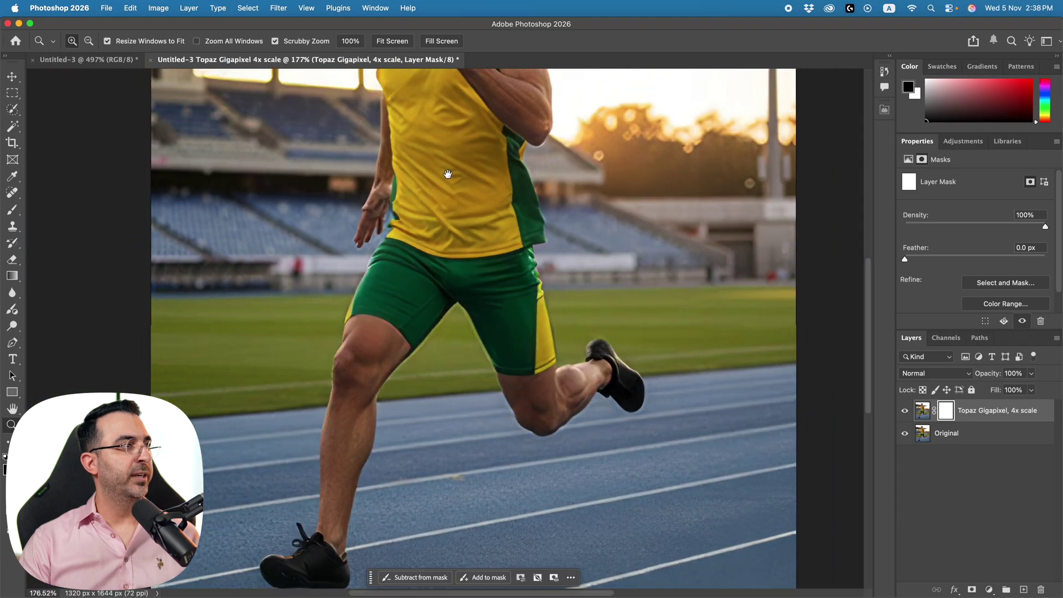
scroll(458, 308, "up", 5)
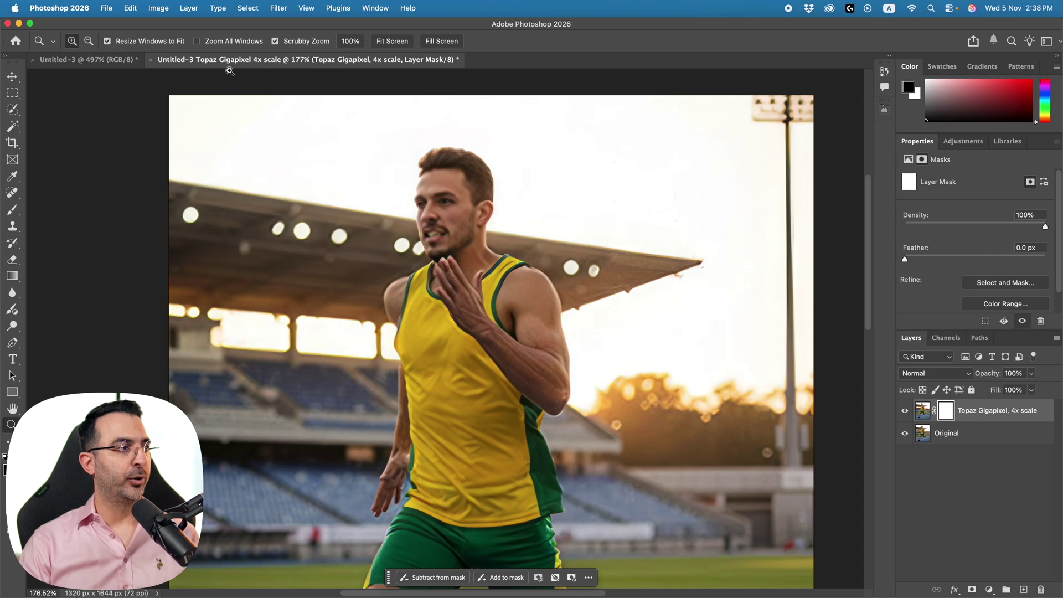
left_click_drag(420, 261, 514, 228)
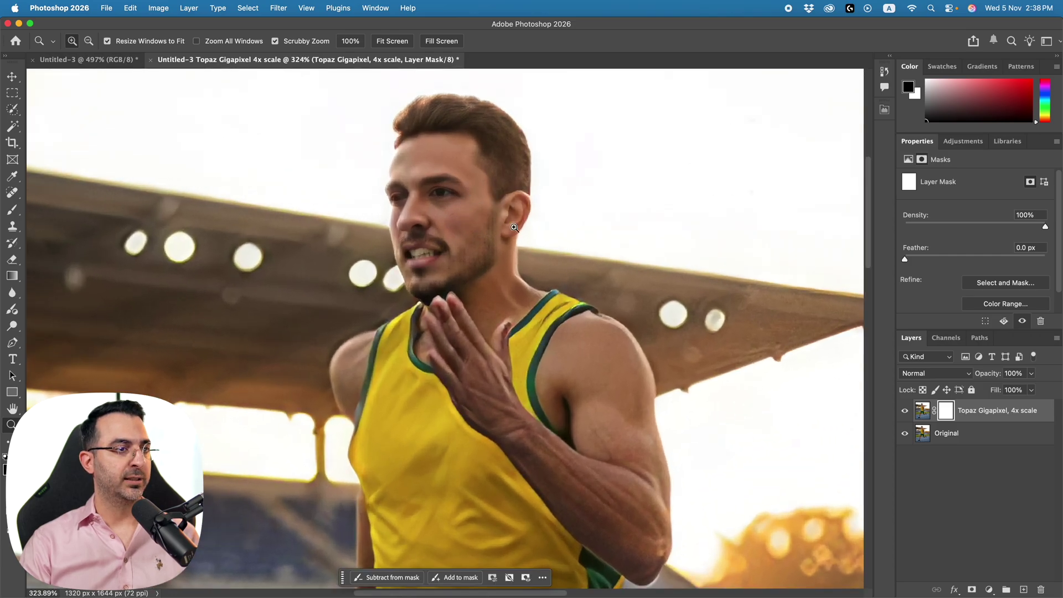
left_click(906, 411)
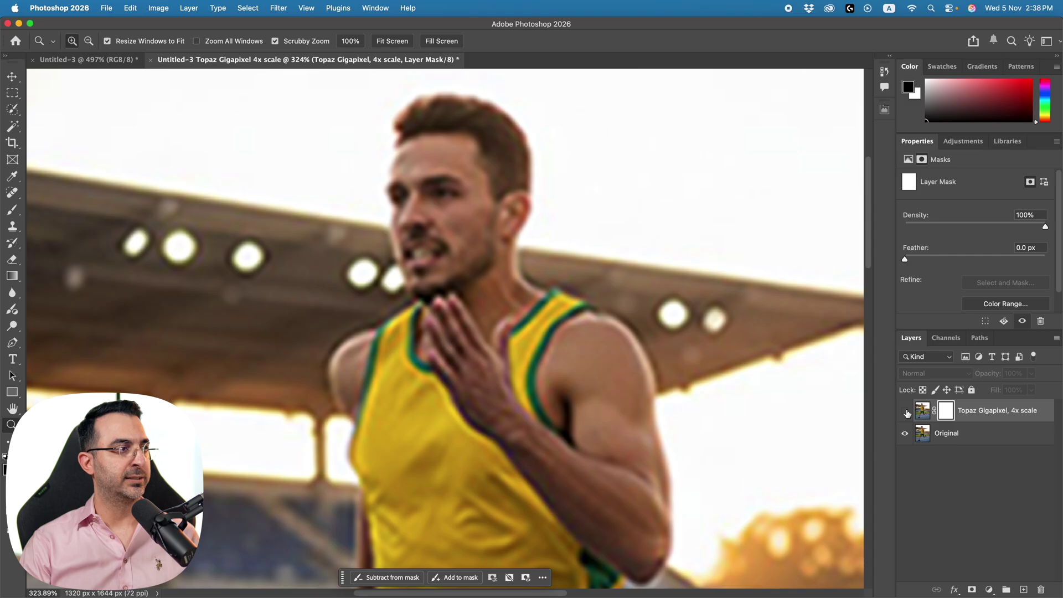
left_click(906, 411)
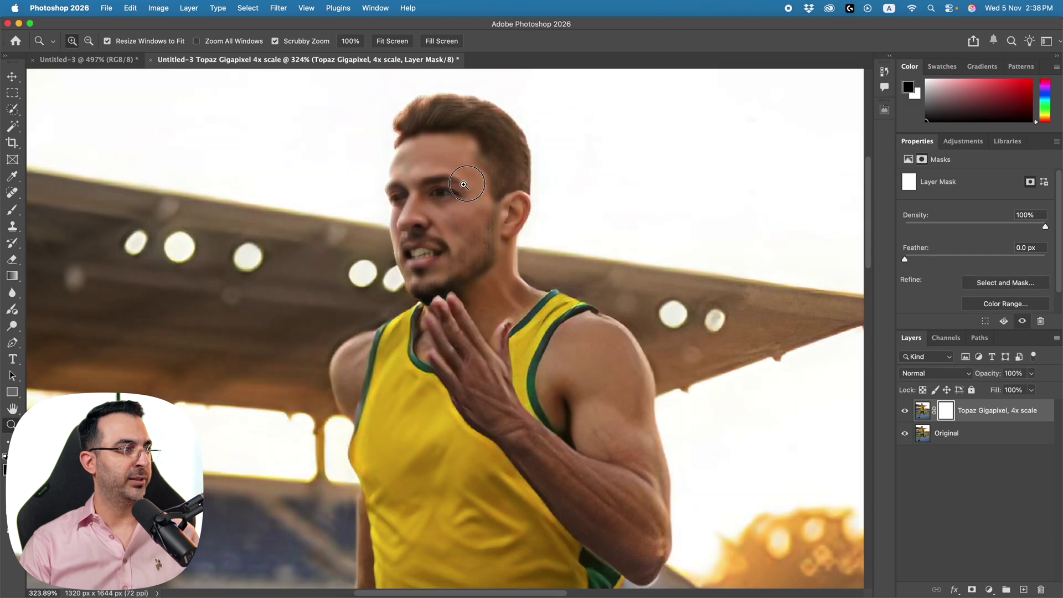
left_click_drag(469, 183, 499, 186)
left_click_drag(490, 350, 488, 367)
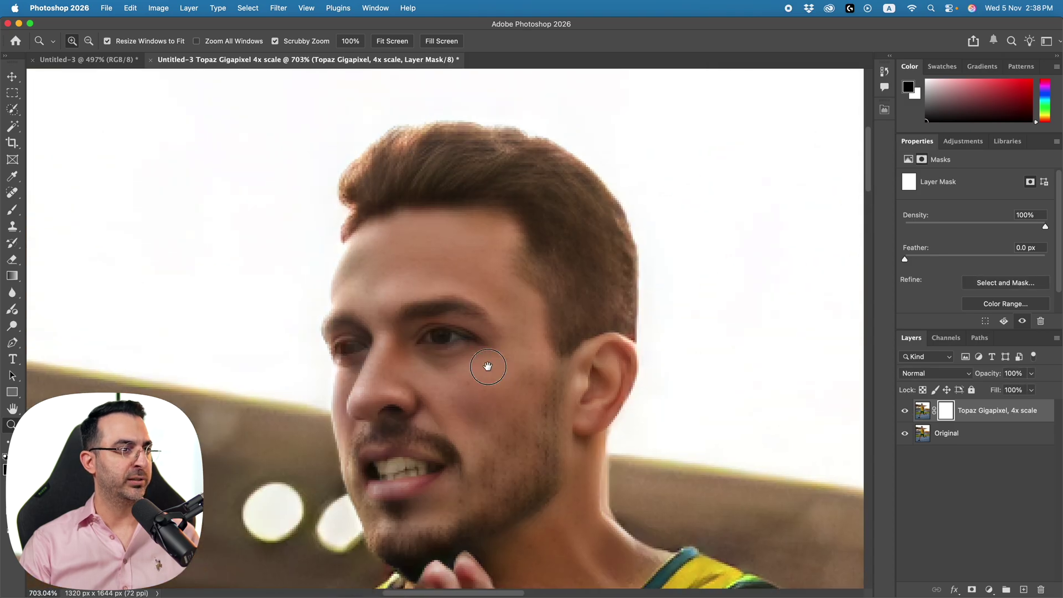
left_click(906, 411)
left_click_drag(606, 368, 608, 308)
left_click(905, 413)
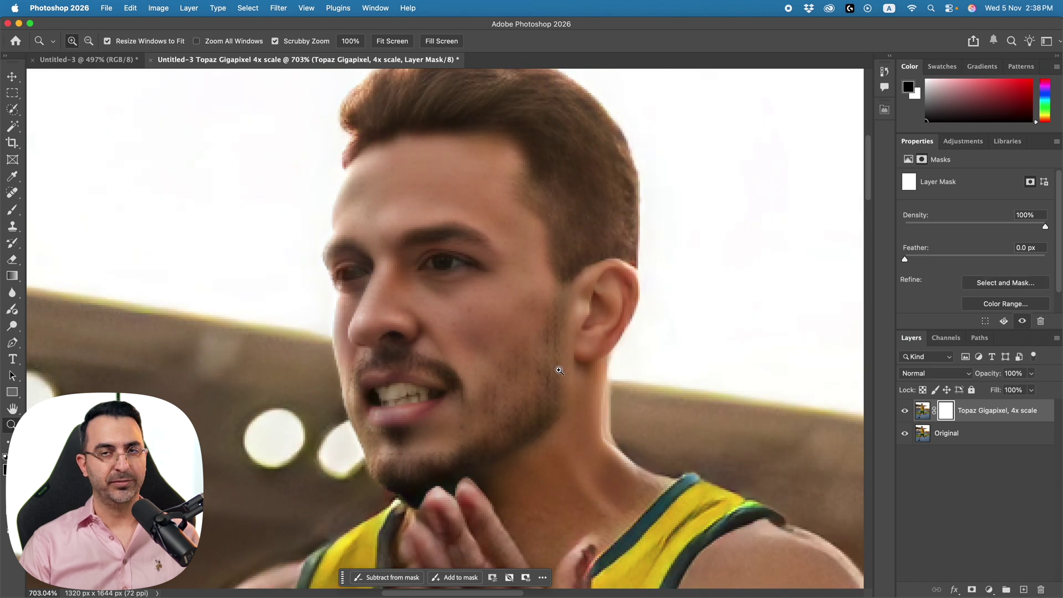
Toggle the Topaz Gigapixel 4x layer off and on to recheck the runner's facial detail against the original.
left_click(905, 412)
left_click(905, 414)
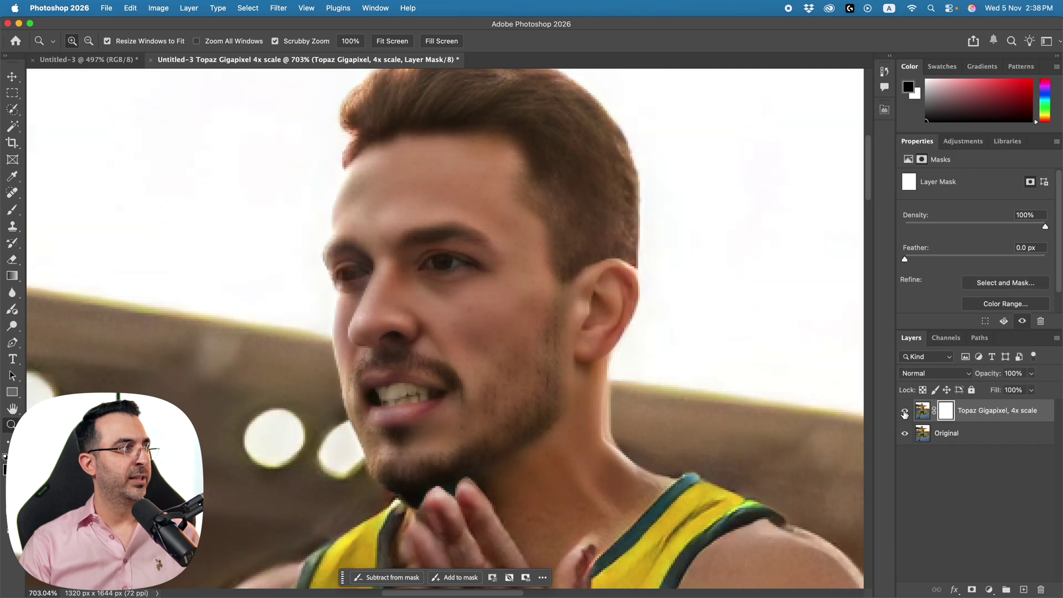
Run Generative Upscale on the original Untitled-3 runner document using the Firefly Upscaler model at 4x scale.
left_click(88, 60)
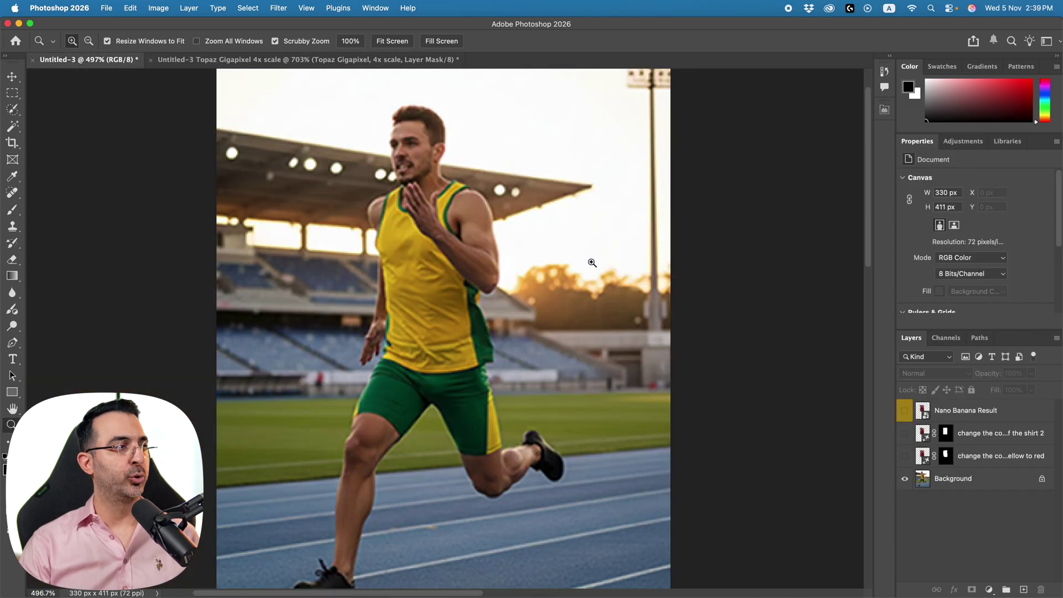
scroll(559, 283, "up", 2)
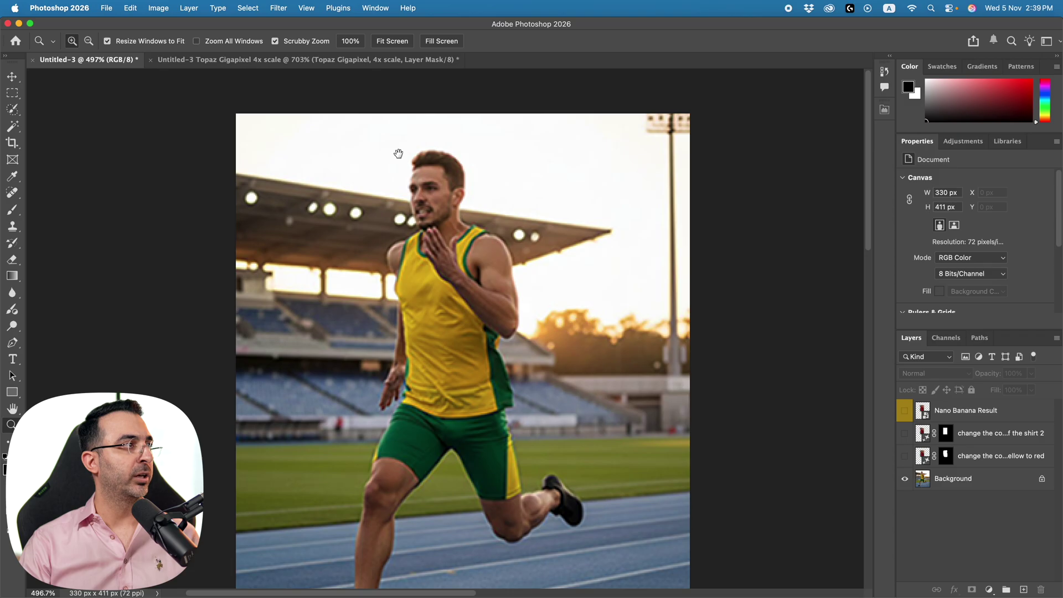
left_click(158, 8)
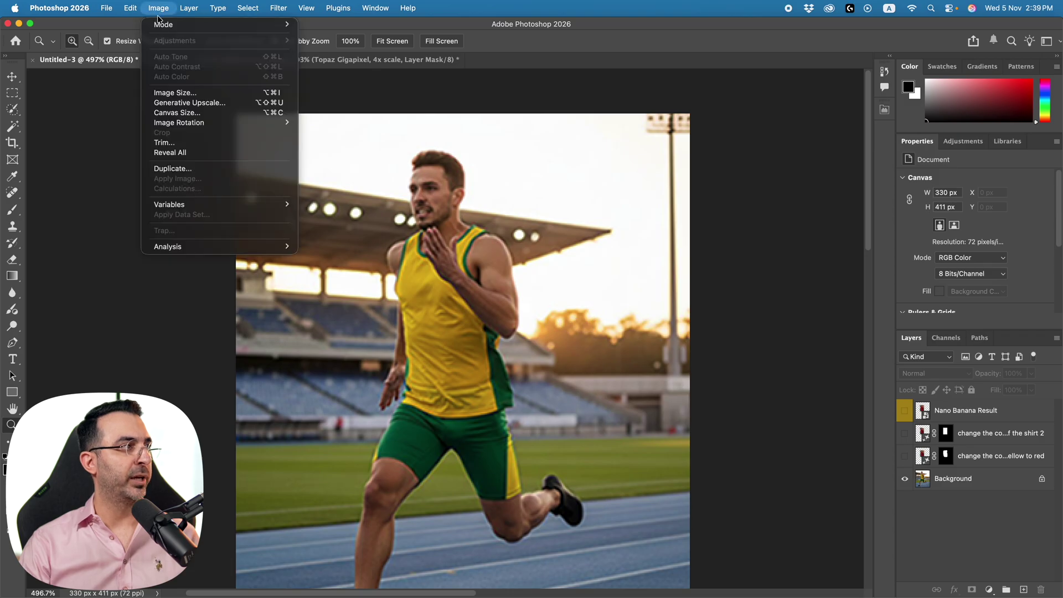
left_click(293, 103)
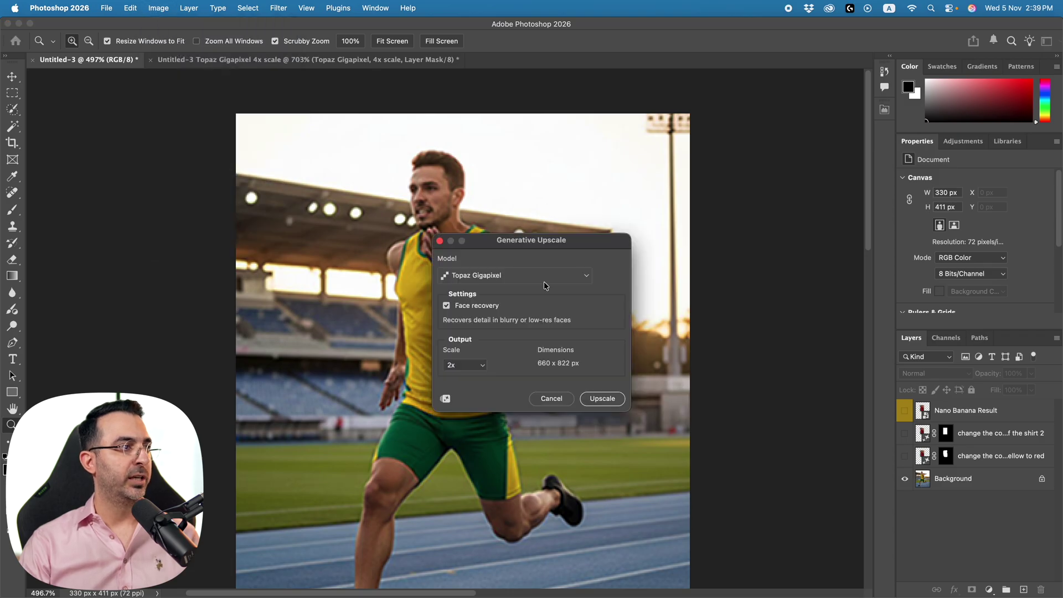
left_click(474, 285)
left_click(490, 321)
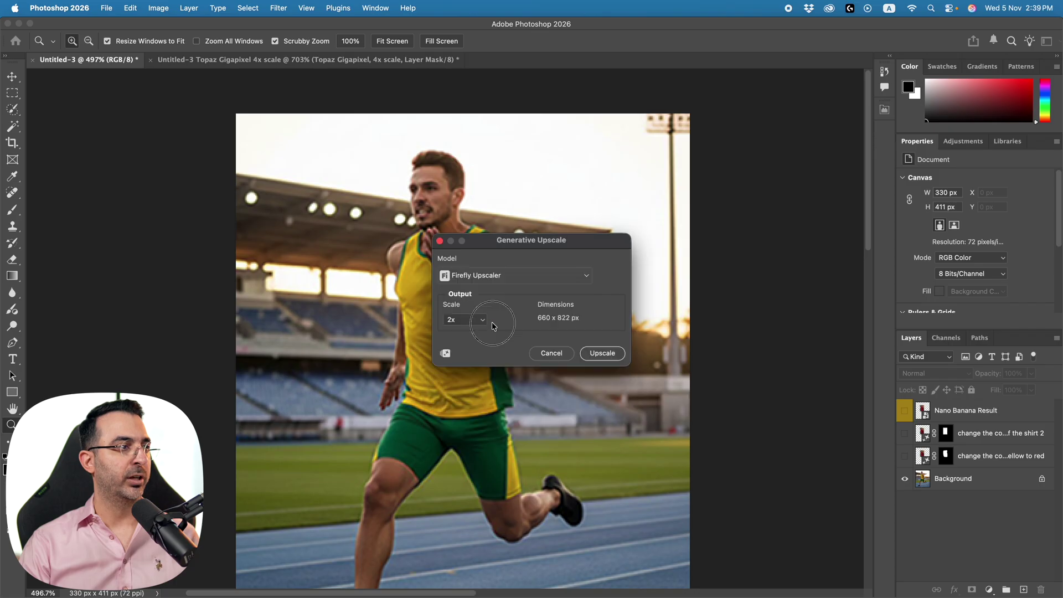
left_click(465, 319)
left_click(460, 329)
left_click(609, 353)
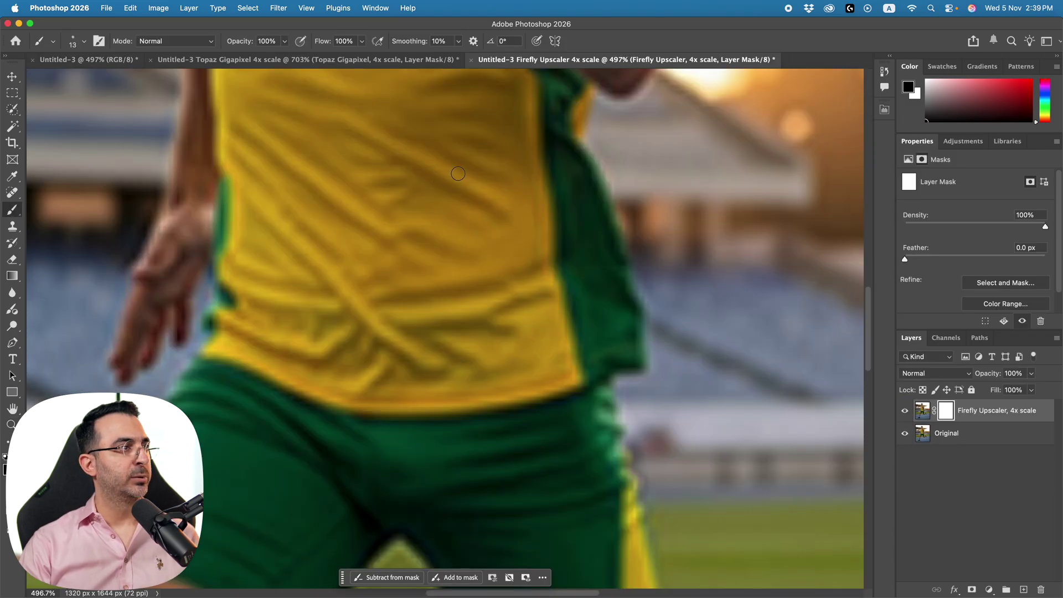
Compare the Firefly Upscaler 4x layer with the original by toggling its visibility, examining the runner's face and upper body up close.
key("z")
mouse_move(468, 140)
left_mouse_down()
mouse_move(434, 157)
mouse_move(465, 318)
mouse_move(508, 255)
mouse_move(501, 343)
left_mouse_up()
left_click_drag(457, 119, 467, 163)
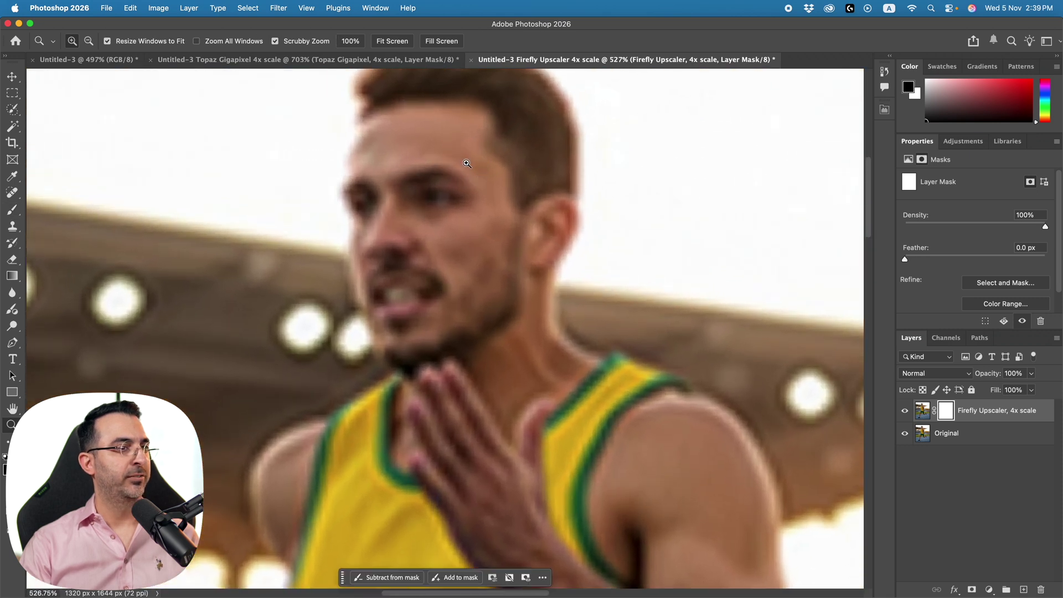
left_click(906, 412)
left_click(906, 411)
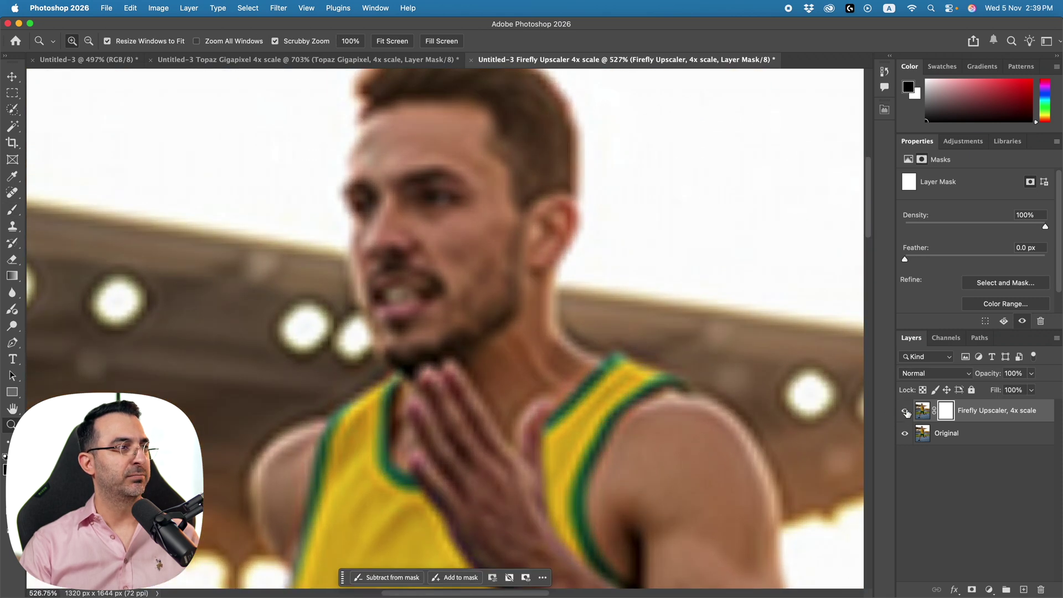
left_click(905, 412)
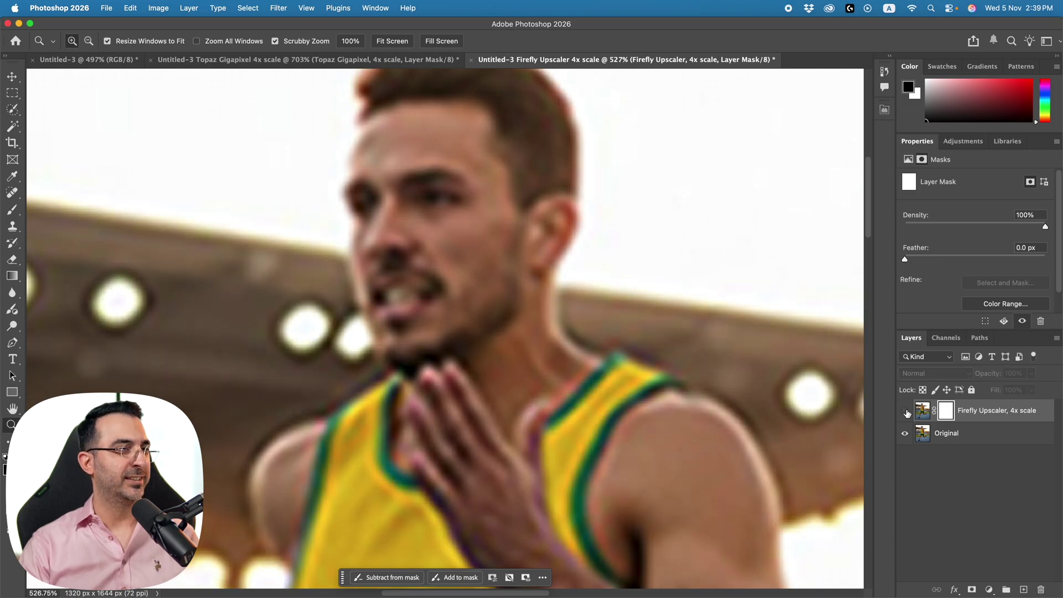
left_click(905, 411)
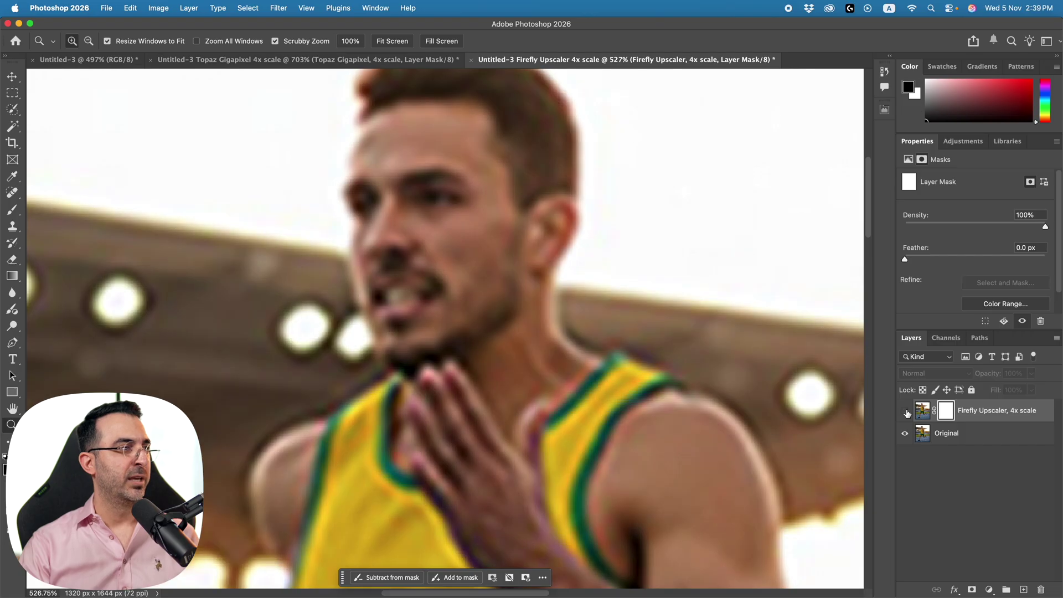
left_click(905, 411)
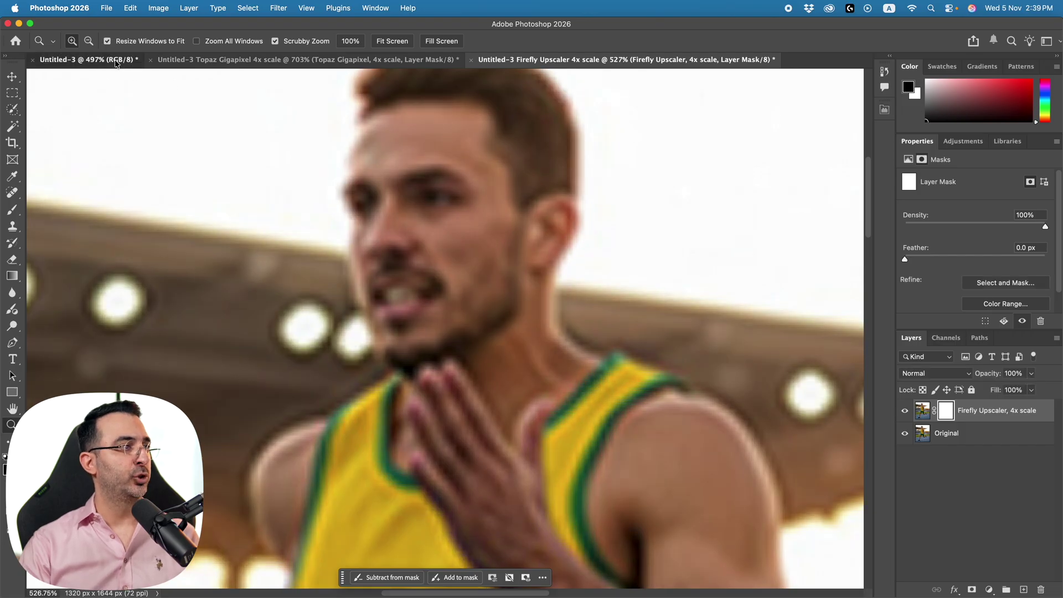
Return to the original runner document and choose the Crystal upscale among ETI Image Generator's Pro fast actions, expanding its settings.
left_click(89, 59)
left_click_drag(512, 185, 526, 197)
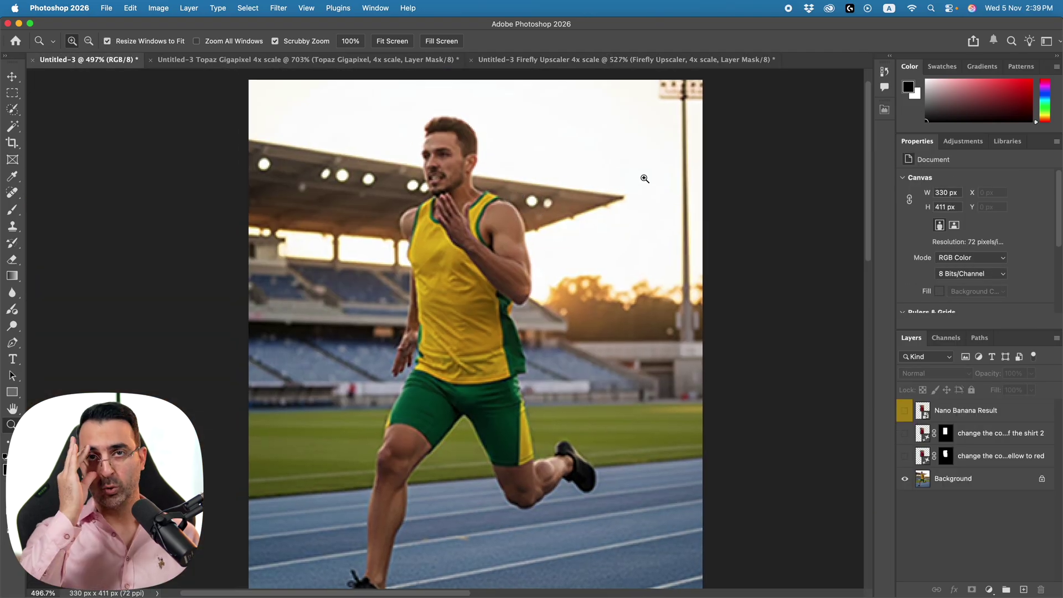
left_click(885, 110)
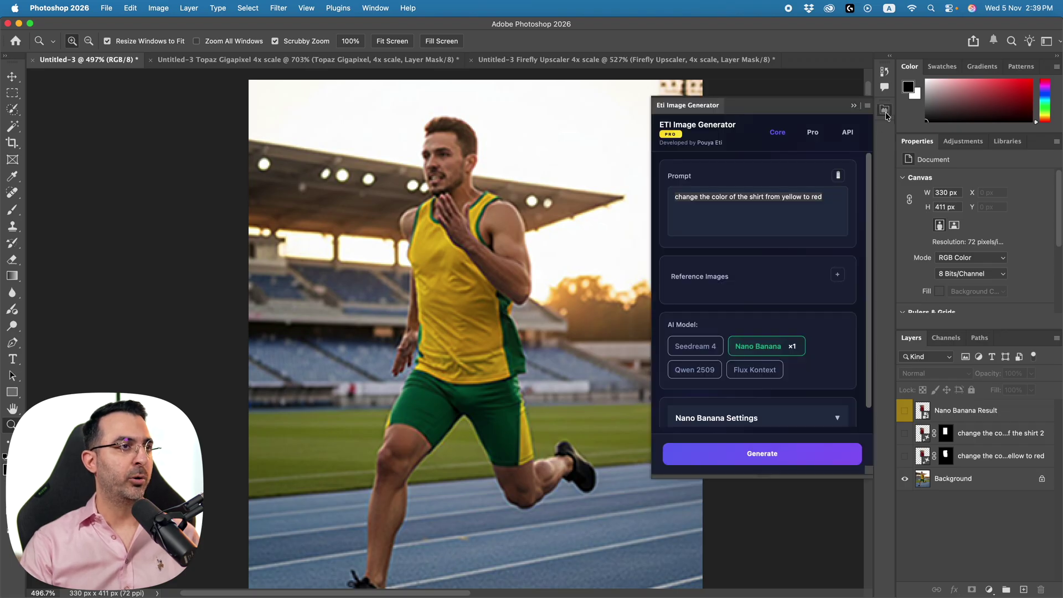
left_click(815, 136)
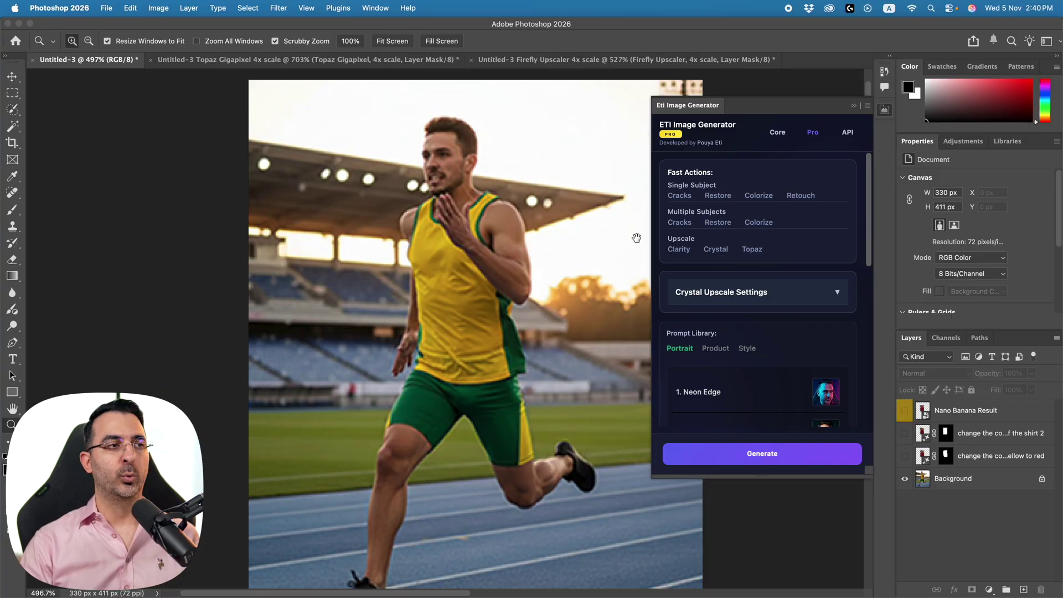
key("ctrl+0")
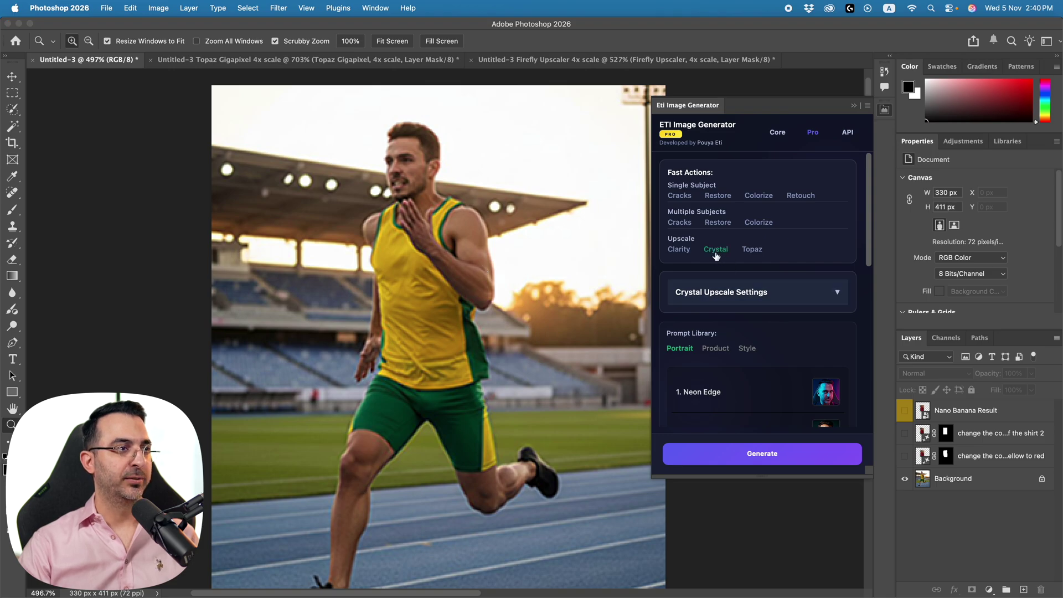
left_click(763, 297)
scroll(791, 349, "down", 2)
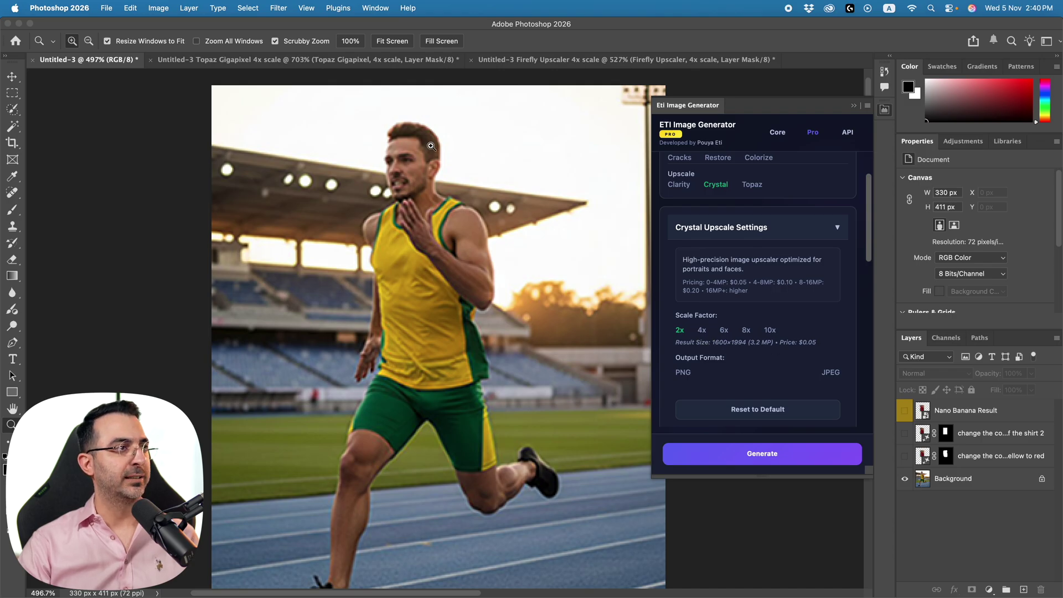
Select the entire runner image with the Rectangular Marquee tool and choose the 2x scale factor for the Crystal upscale.
scroll(417, 145, "down", 3)
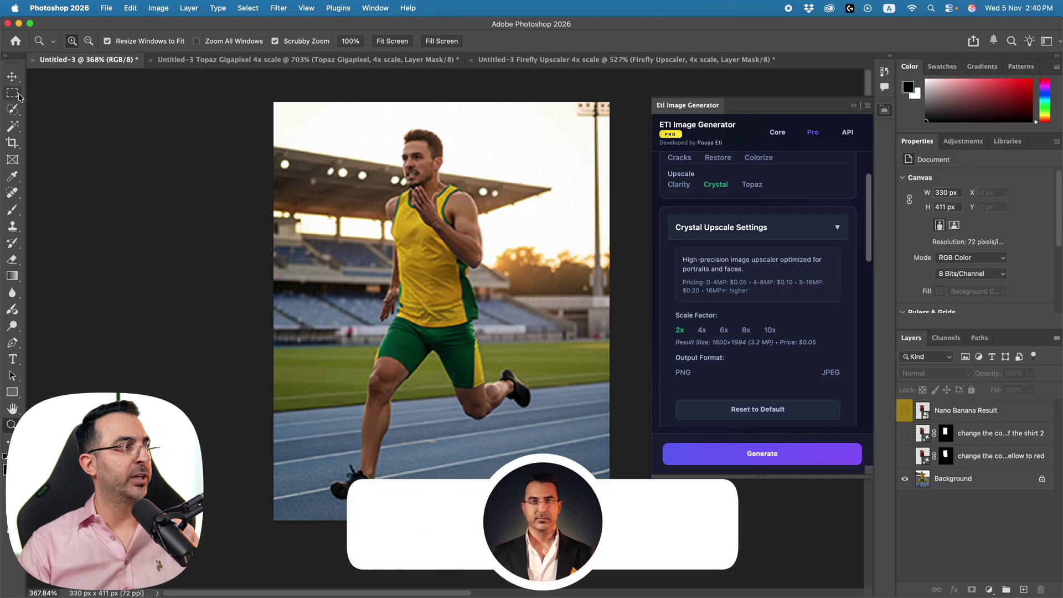
left_click(12, 93)
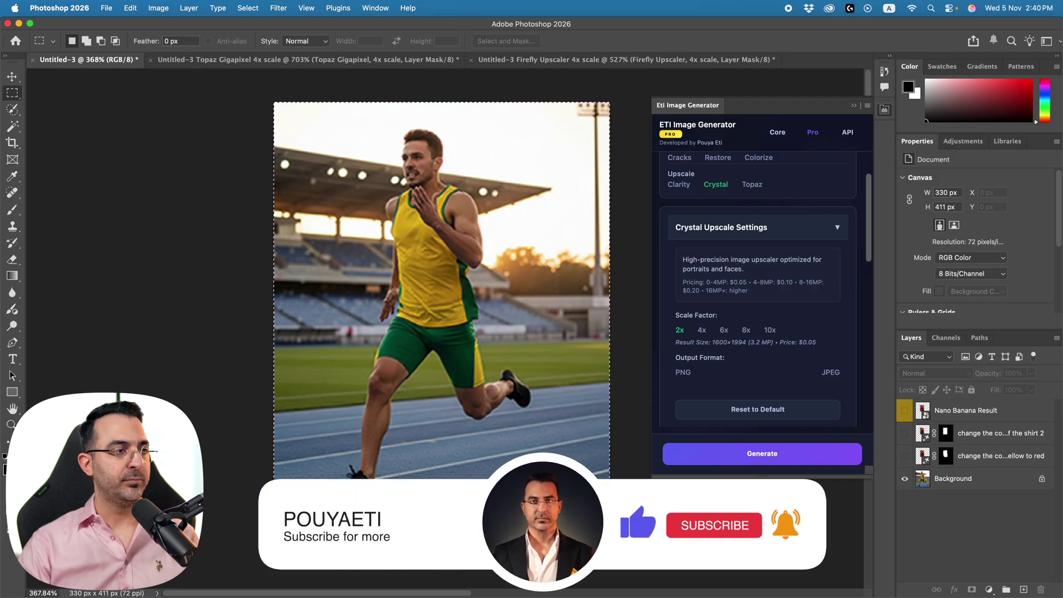
left_click_drag(274, 103, 609, 520)
left_click(682, 330)
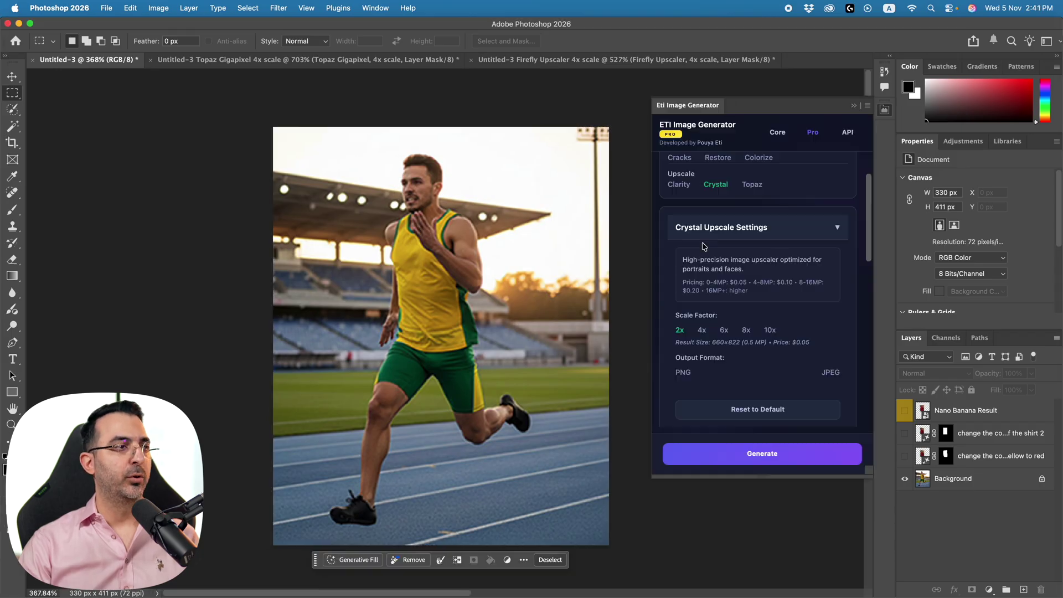
Switch to the browser to check the remaining credit on the account's billing page, and return to Photoshop.
key("ctrl+Right")
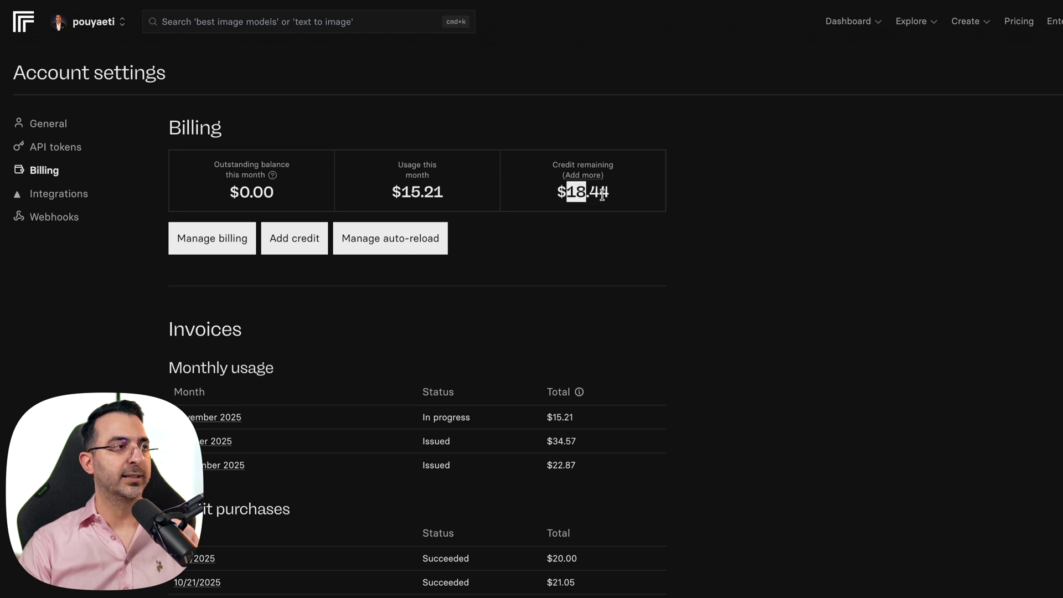
key("ctrl+Left")
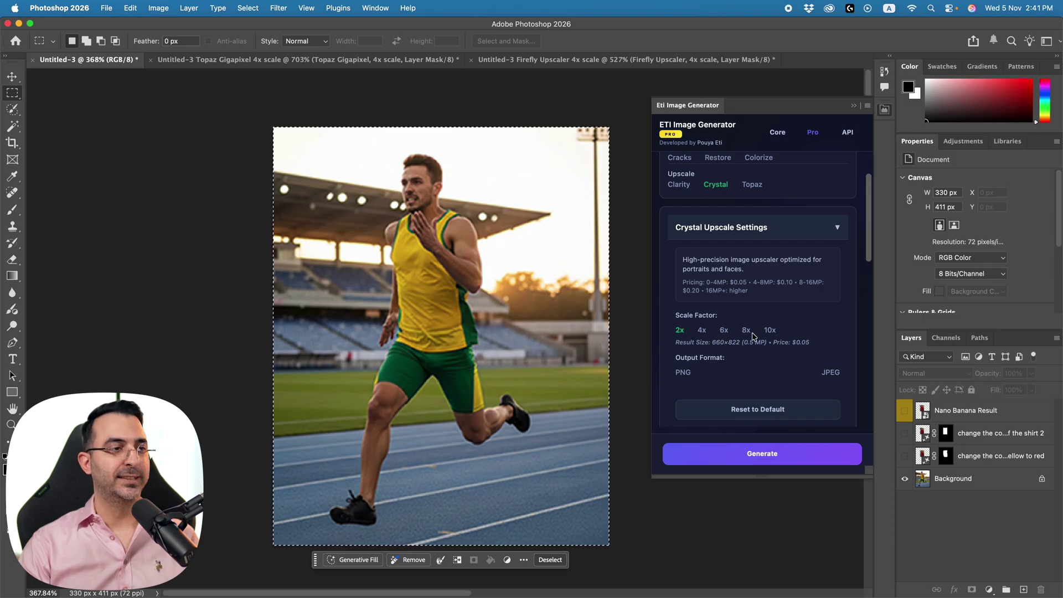
Set the Crystal upscale's scale factor to 10x, generate the result, and dismiss the completion message.
left_click(769, 331)
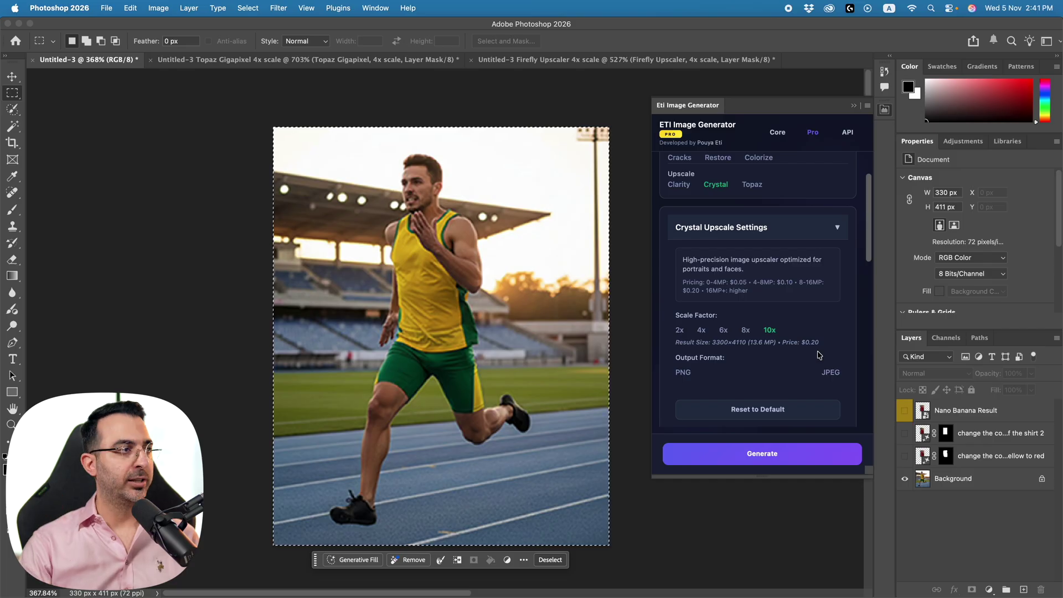
left_click(768, 459)
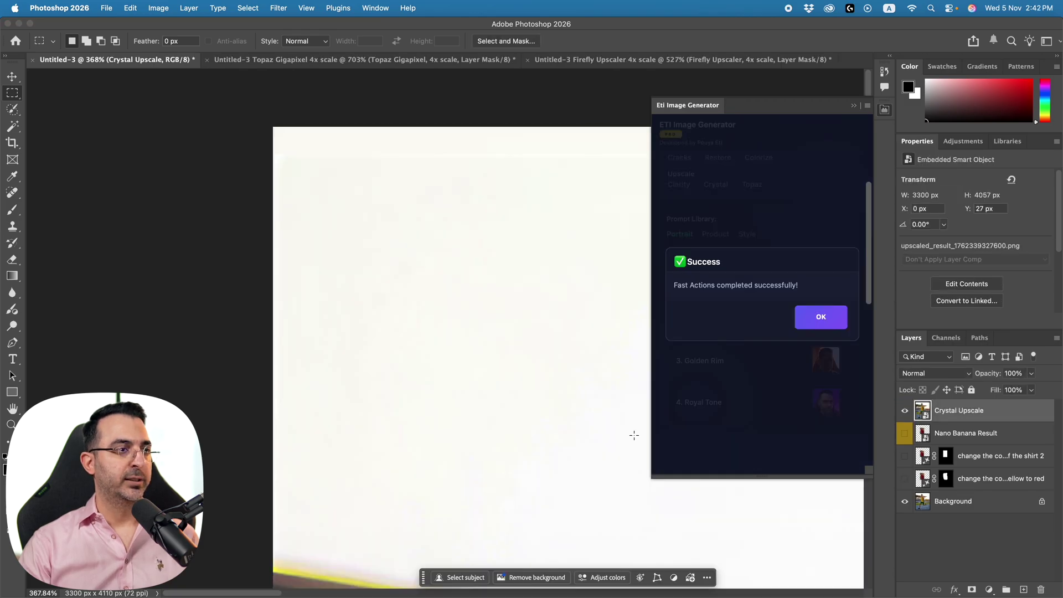
left_click(822, 318)
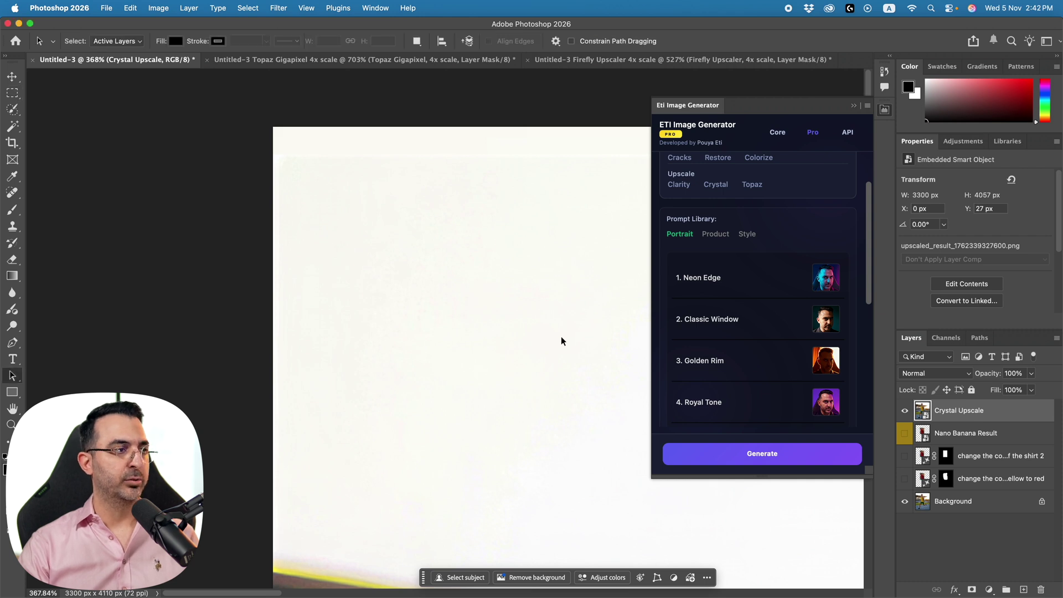
Look over the Crystal Upscale result on the runner's full figure and the surrounding stadium.
key("z")
left_click_drag(571, 327, 368, 304)
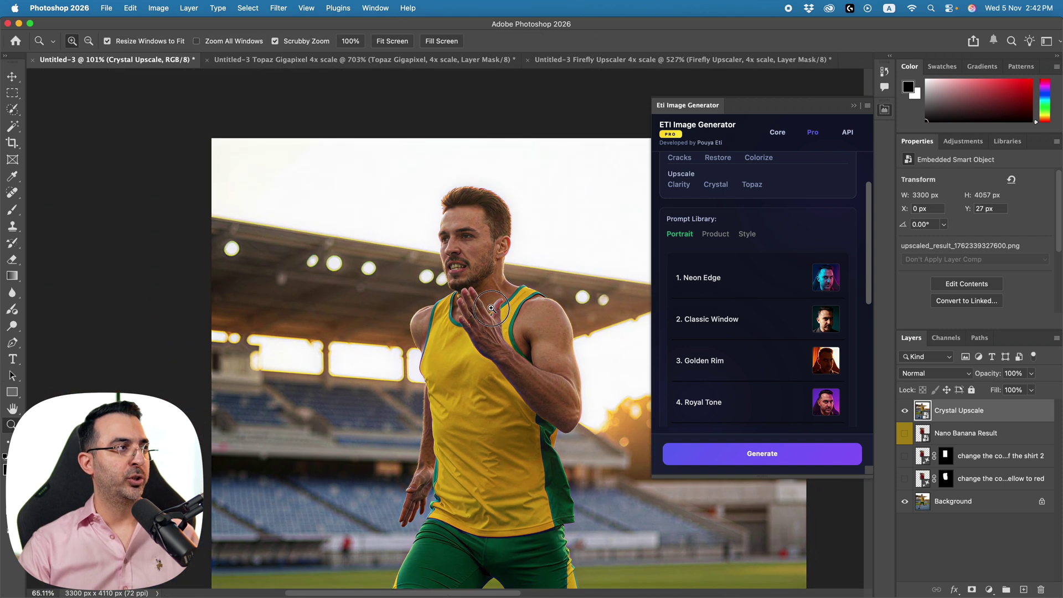
left_click_drag(491, 308, 458, 315)
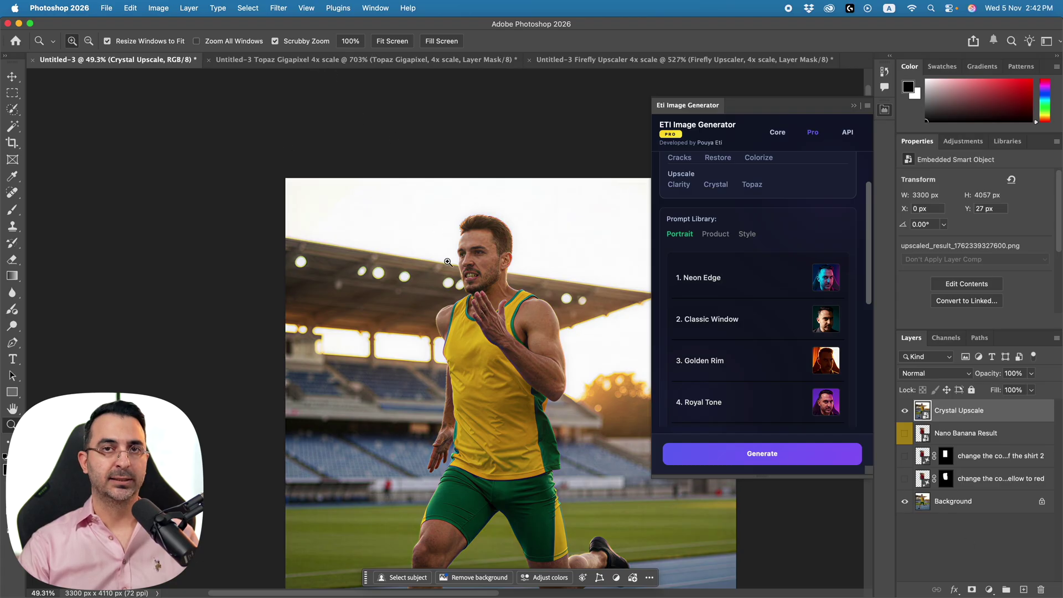
scroll(482, 288, "right", 3)
scroll(482, 288, "down", 2)
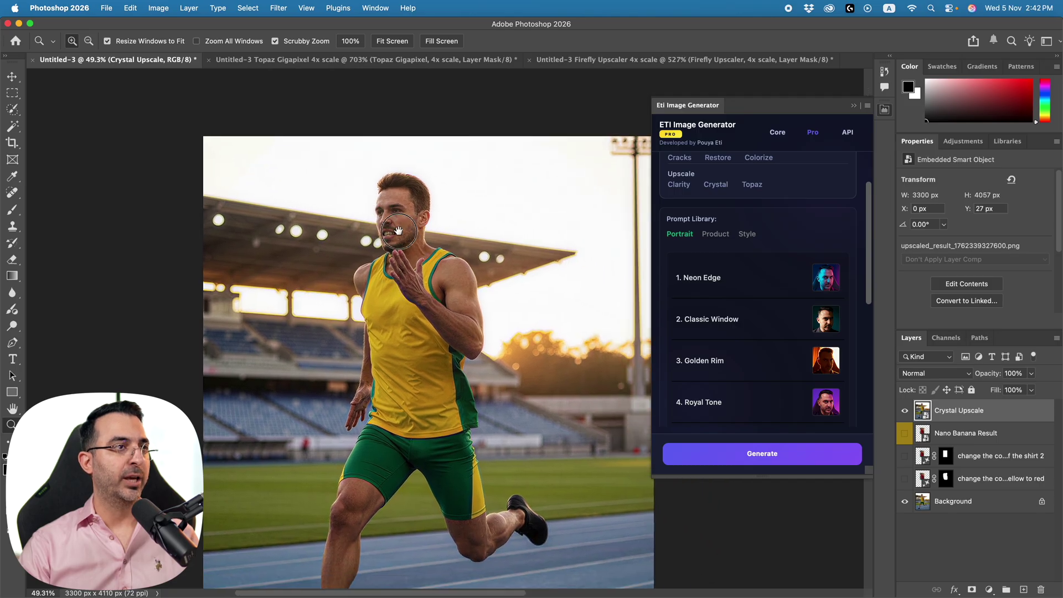
Check the document's history and its pixel dimensions in Image Size, leaving both without changes.
left_click(884, 75)
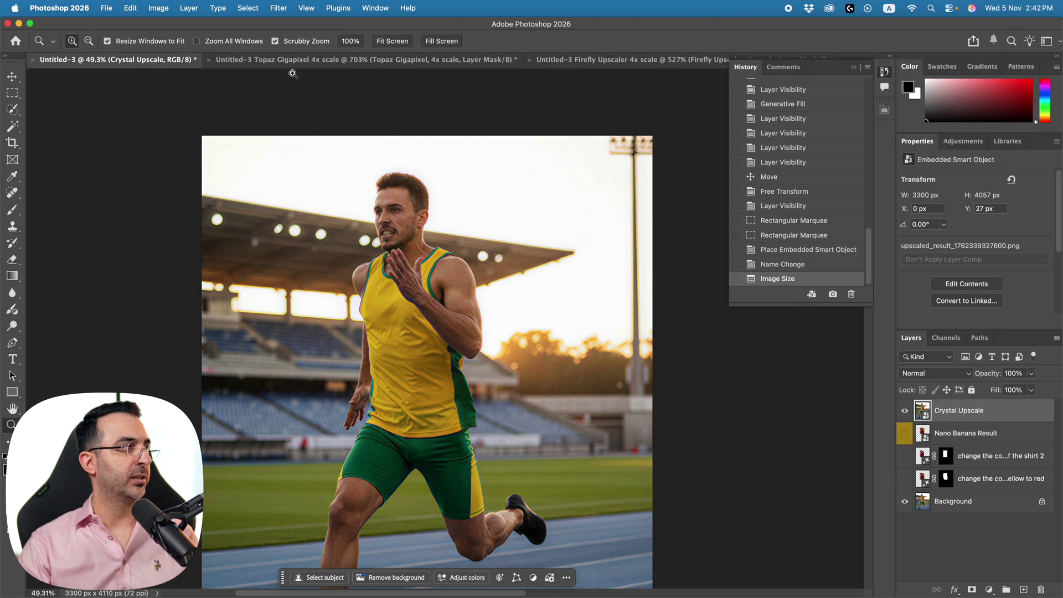
left_click(159, 9)
left_click(178, 93)
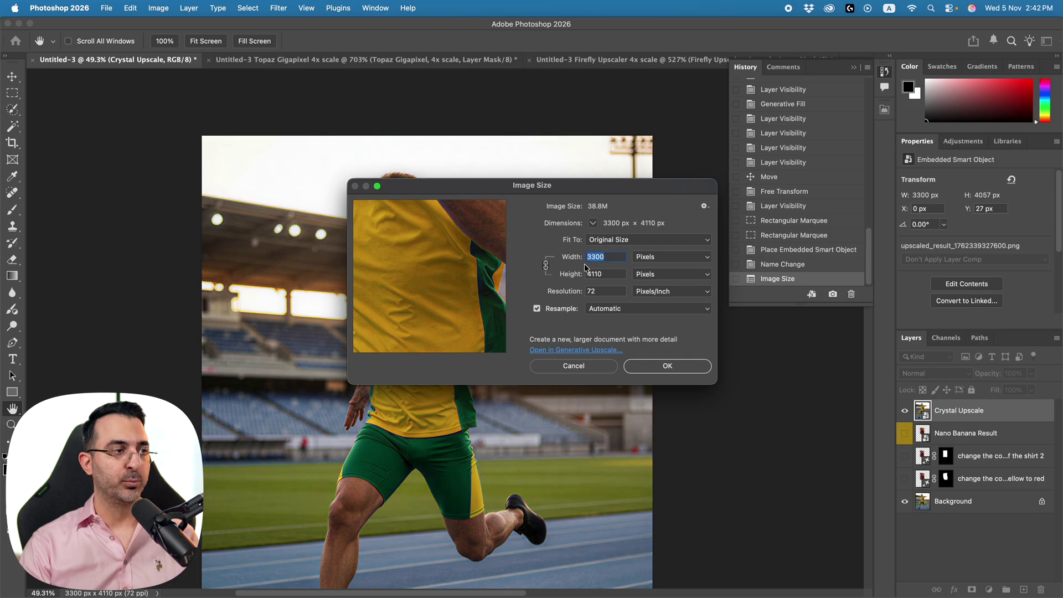
left_click(600, 368)
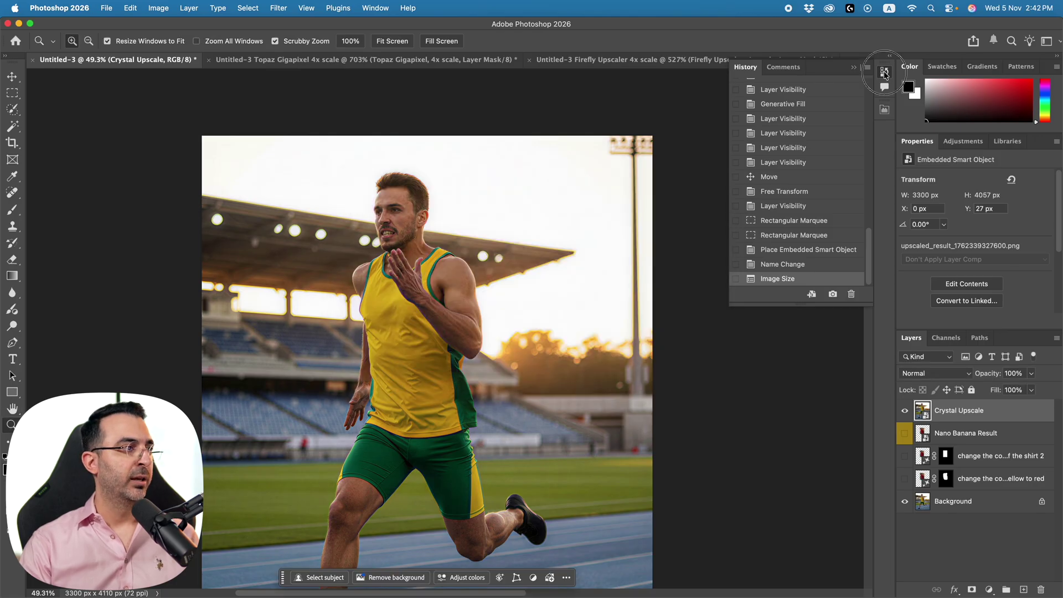
left_click(885, 71)
Compare the Crystal Upscale layer with the original by toggling its visibility, examining the runner's face, hand and arm up close.
key("z")
left_click(411, 211)
left_click_drag(411, 211, 456, 292)
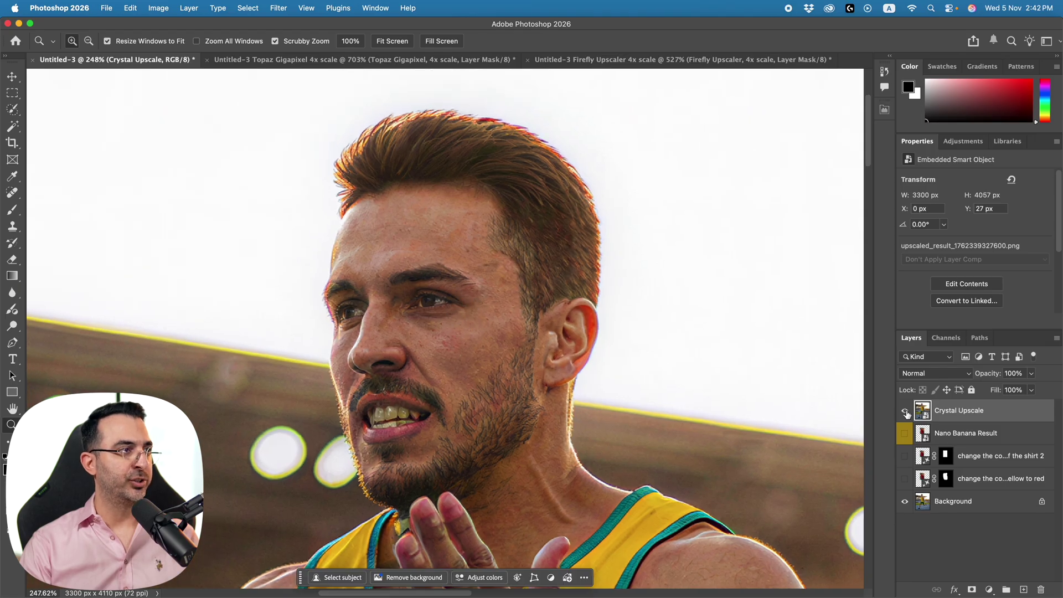
left_click(906, 412)
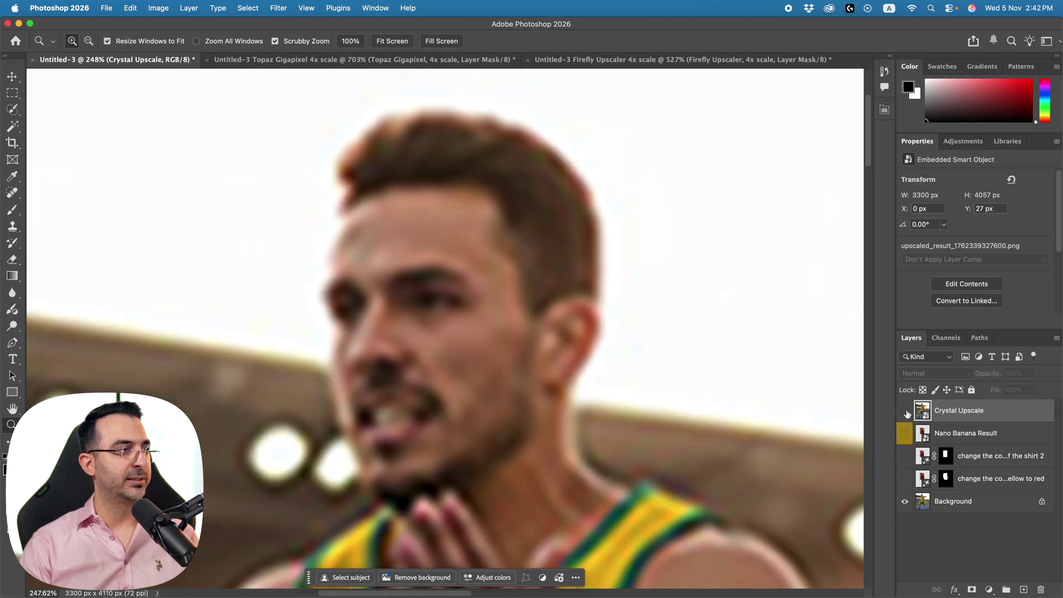
left_click(905, 412)
left_click_drag(693, 418, 764, 349)
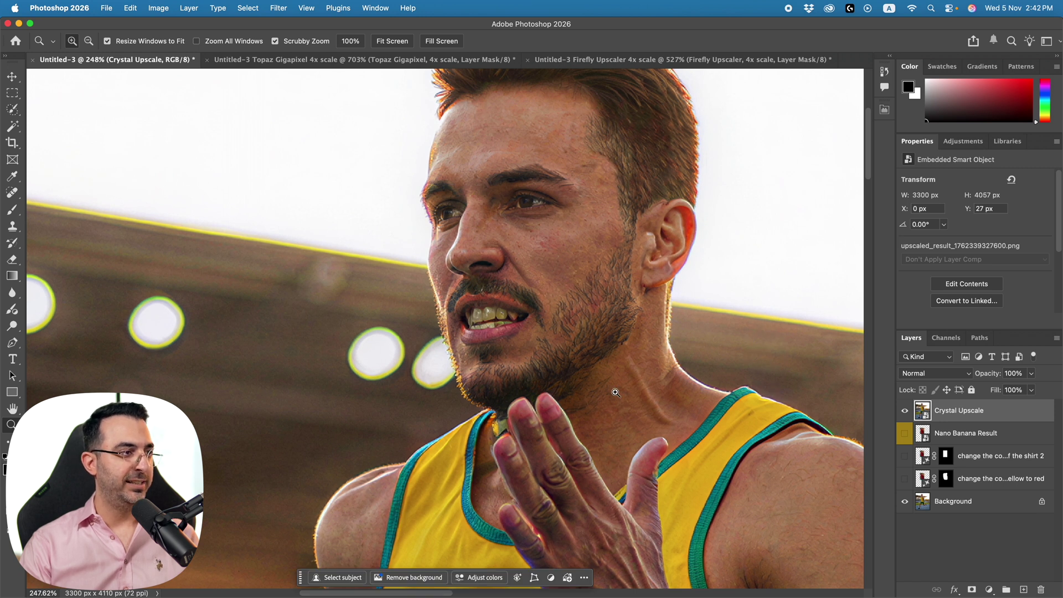
scroll(598, 440, "down", 10)
scroll(577, 309, "right", 8)
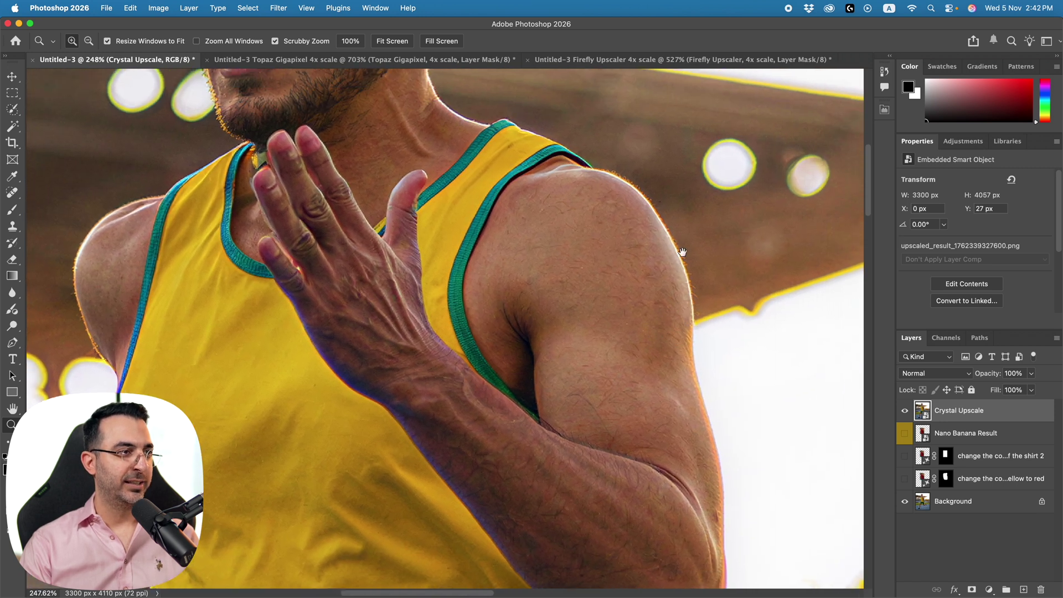
Examine the Crystal Upscale detail on the runner's shoulder, arm, shorts, legs and head up close.
left_click_drag(683, 253, 714, 247)
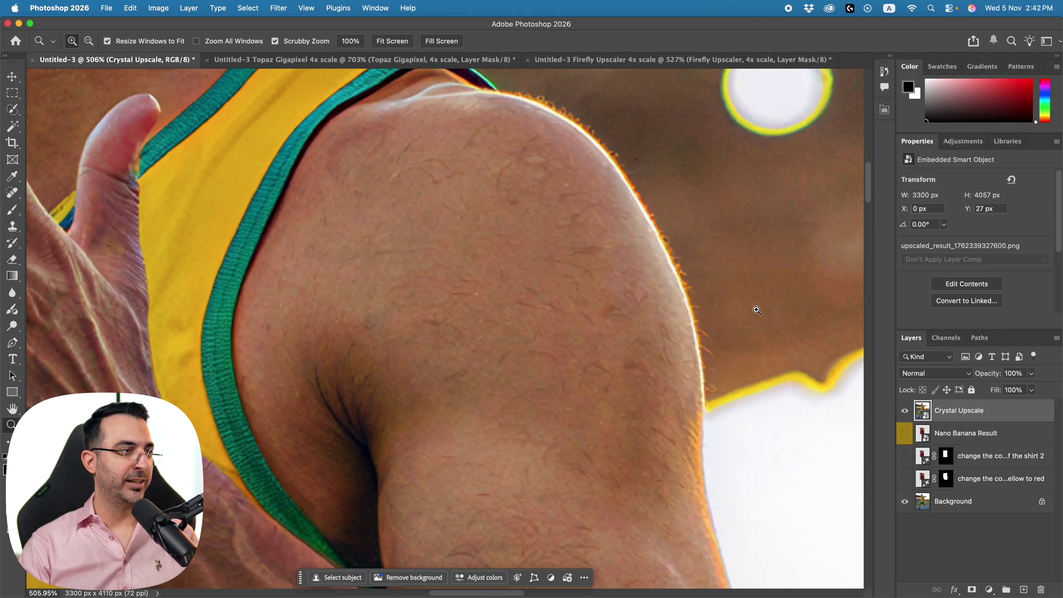
scroll(757, 311, "down", 8)
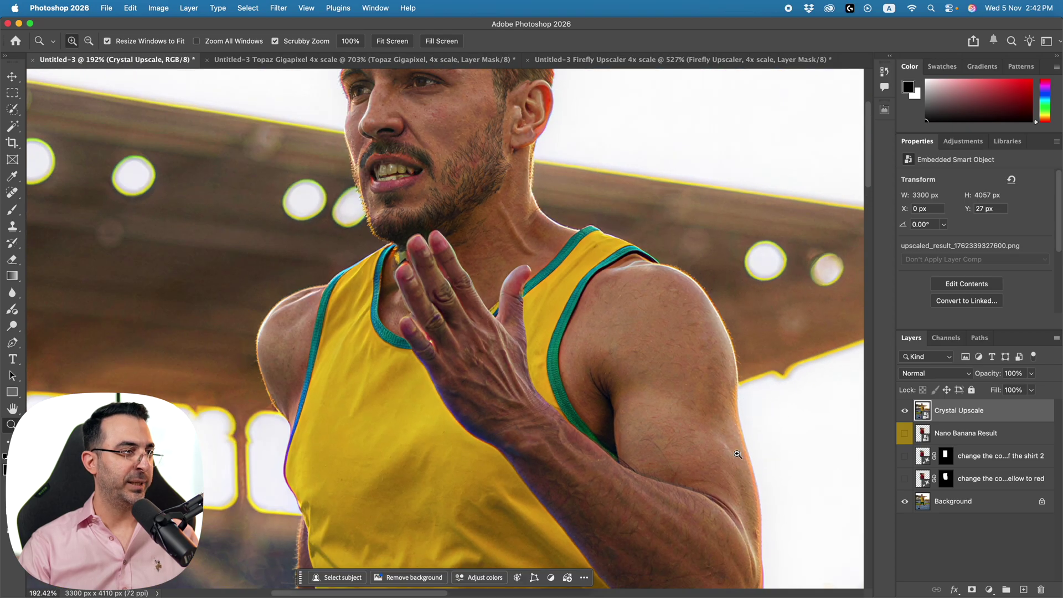
left_click_drag(746, 327, 738, 252)
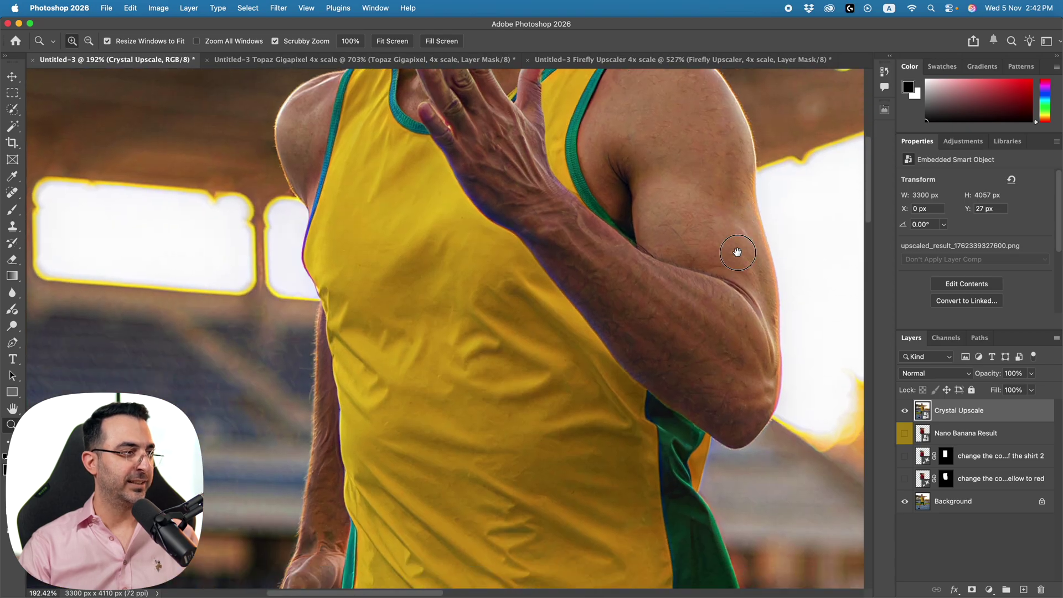
scroll(737, 252, "down", 15)
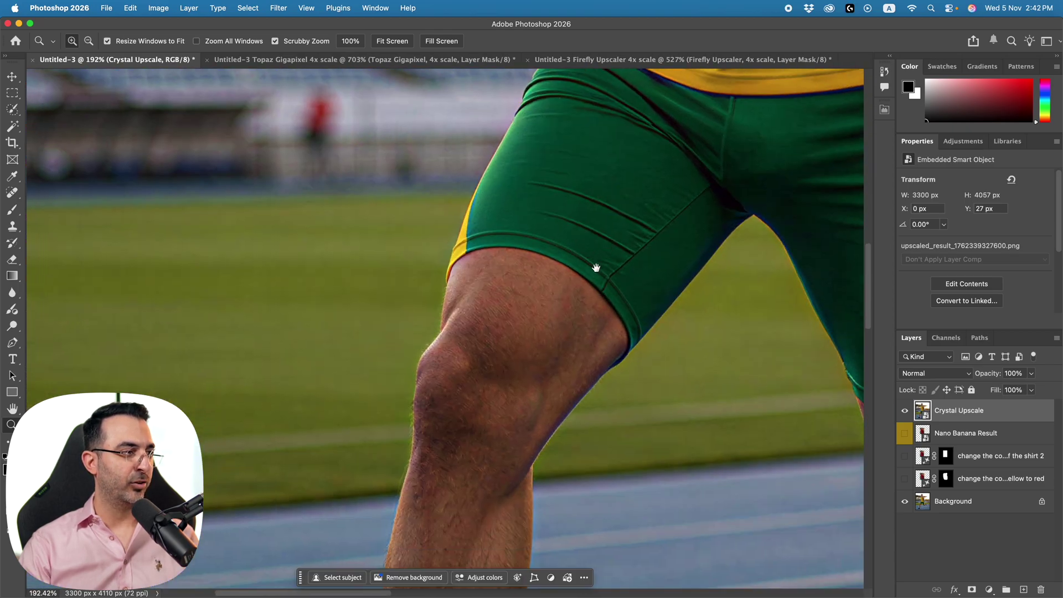
scroll(596, 268, "down", 5)
left_click_drag(629, 280, 418, 361)
scroll(582, 332, "right", 5)
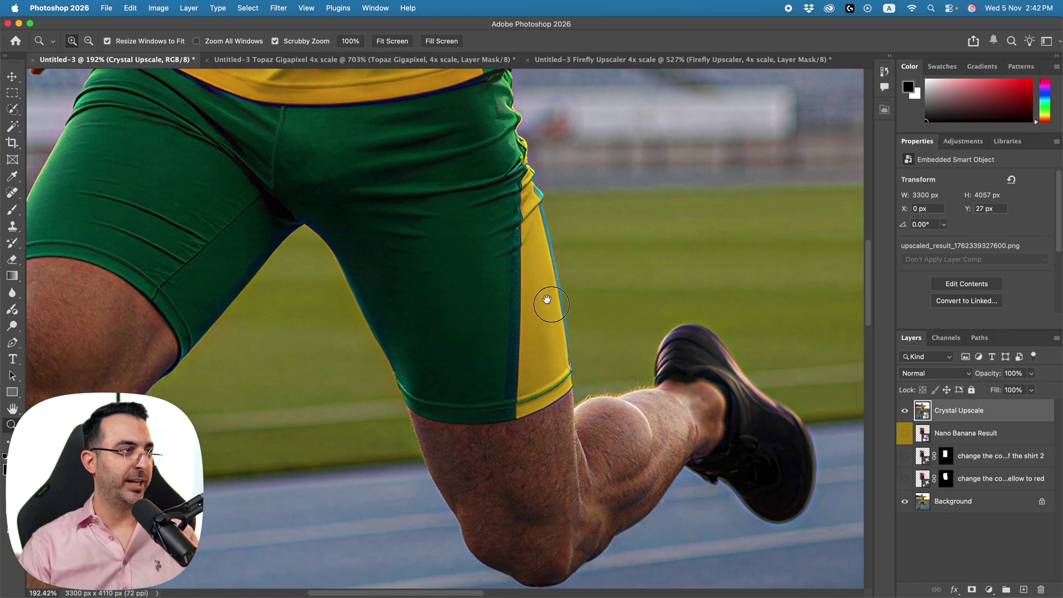
scroll(547, 299, "up", 15)
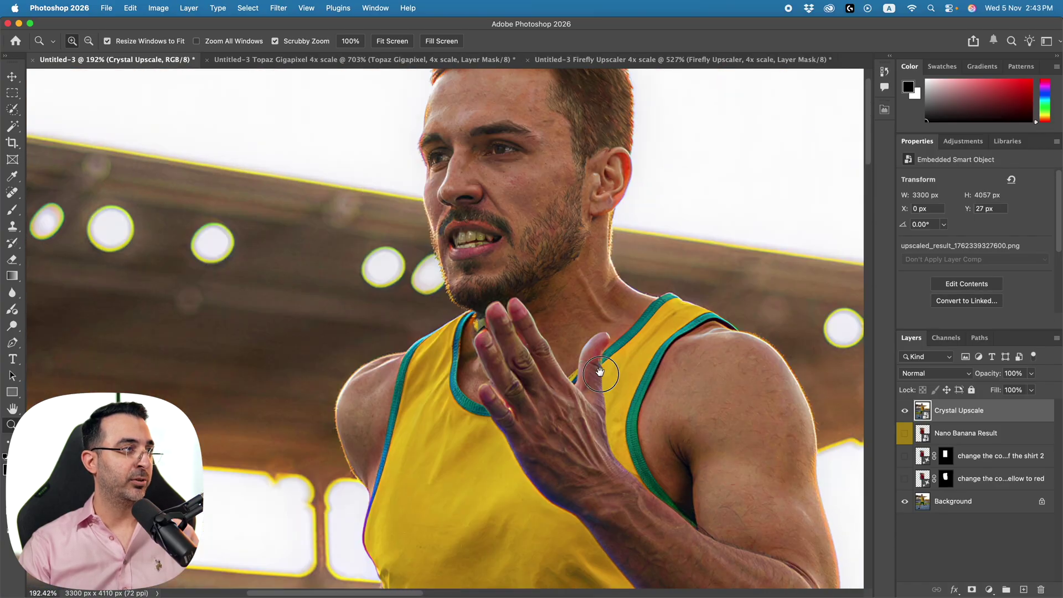
scroll(601, 372, "up", 5)
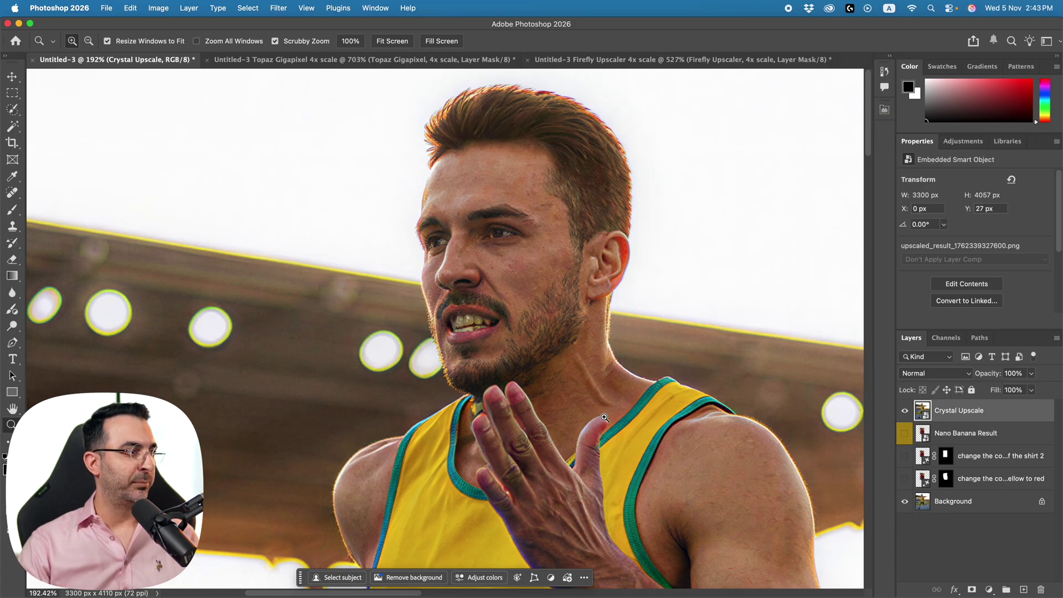
scroll(592, 282, "up", 3)
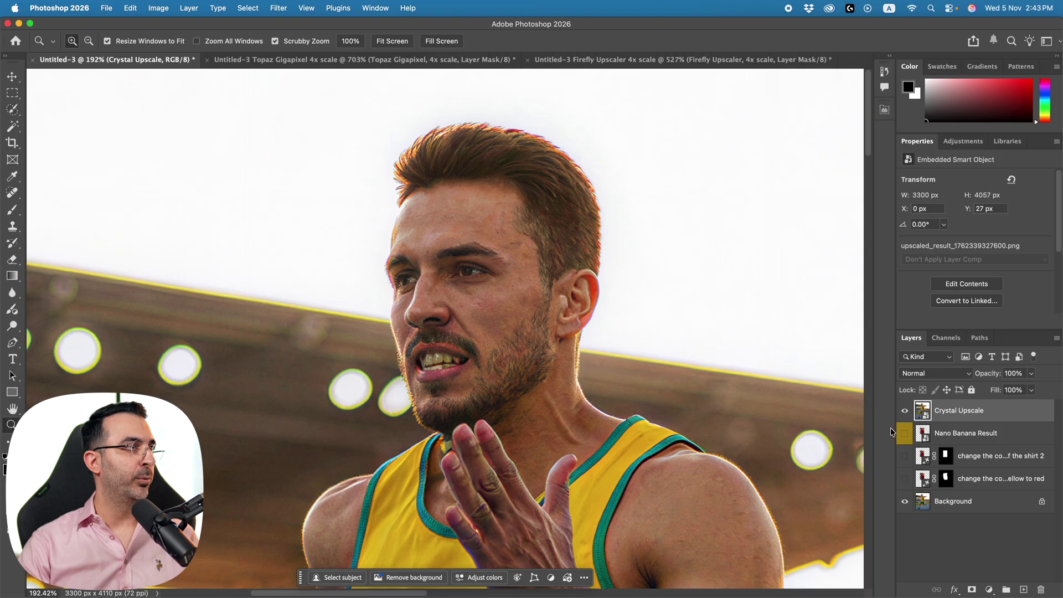
Copy the Topaz Gigapixel, 4x scale layer from its document into the Untitled-3 document.
left_click(421, 60)
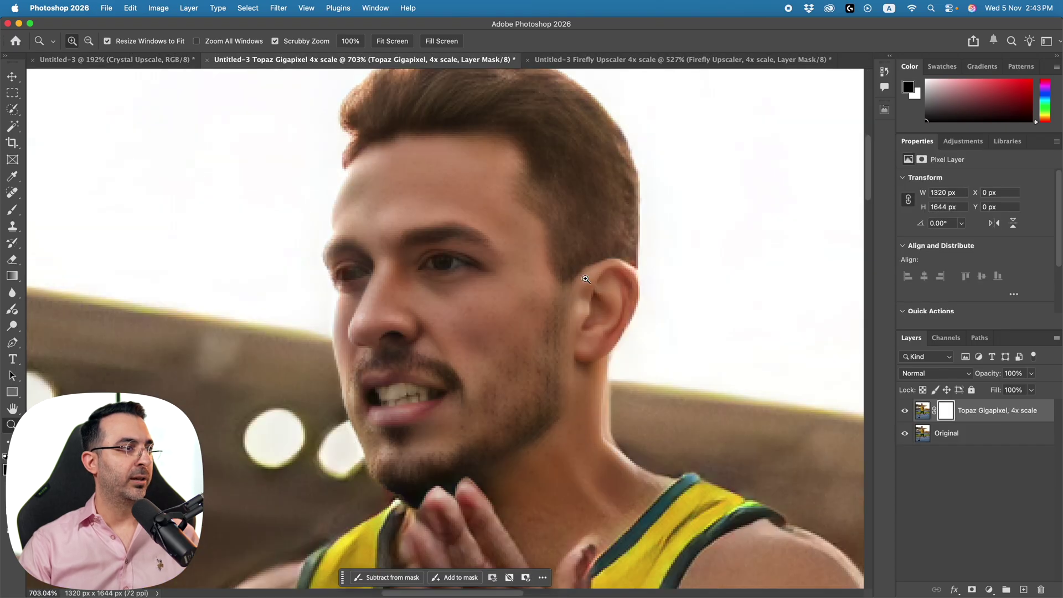
key("v")
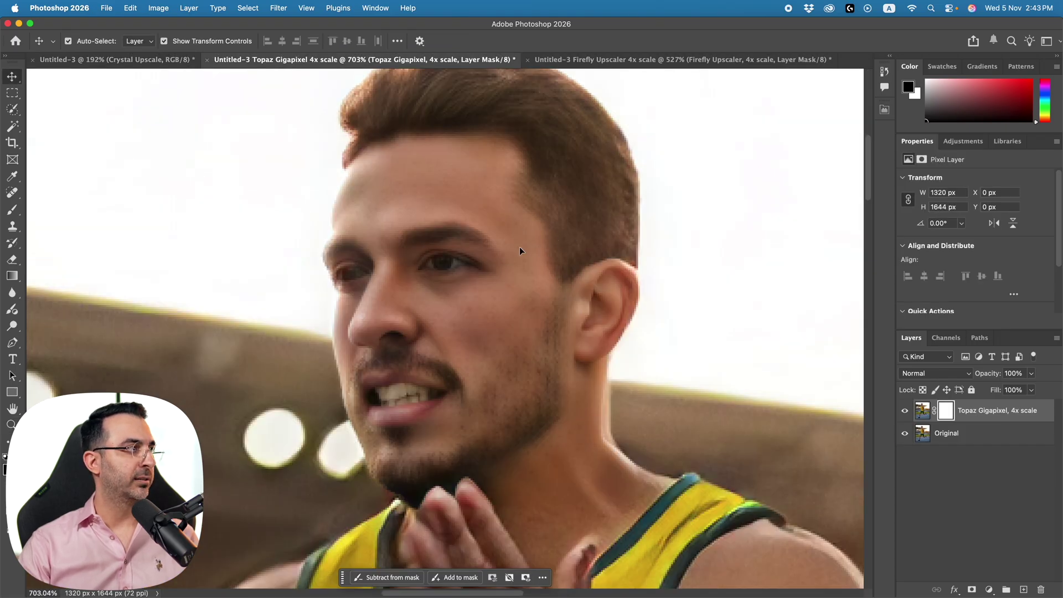
key("ctrl+Tab")
key("ctrl+Tab")
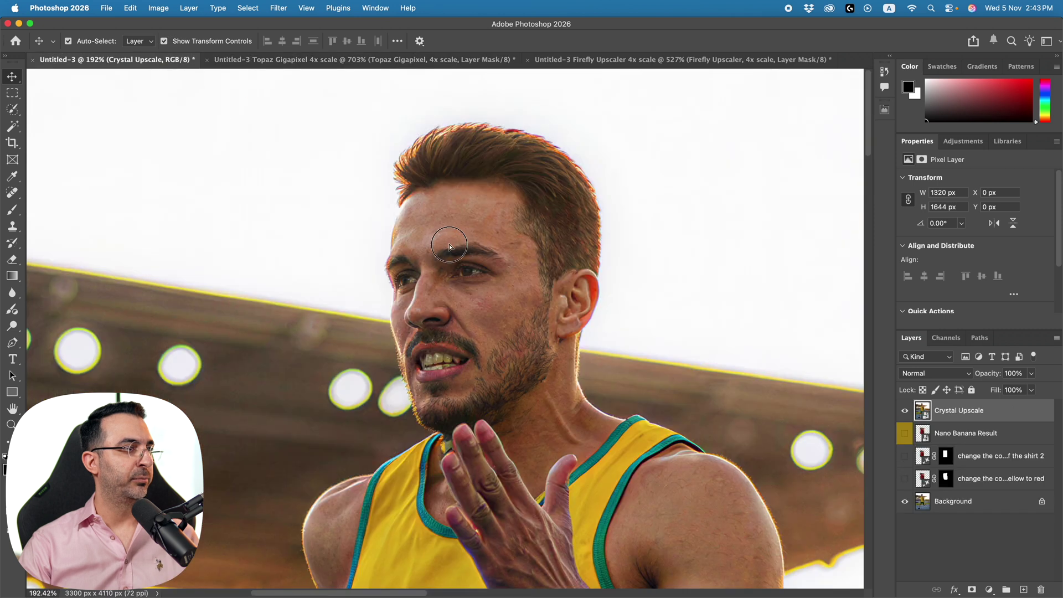
key("ctrl+v")
key("z")
scroll(546, 183, "down", 5)
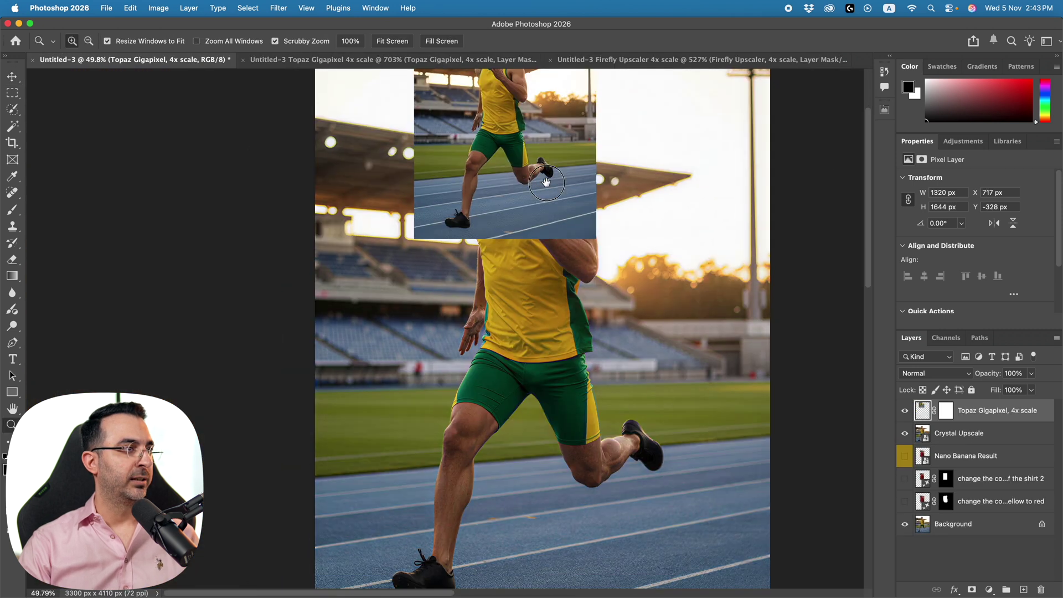
scroll(546, 182, "down", 3)
Position the Topaz Gigapixel layer over the image and scale it to 250.12% so it fills the canvas.
key("v")
left_click_drag(516, 164, 544, 280)
key("ctrl+t")
left_click_drag(539, 212, 547, 106)
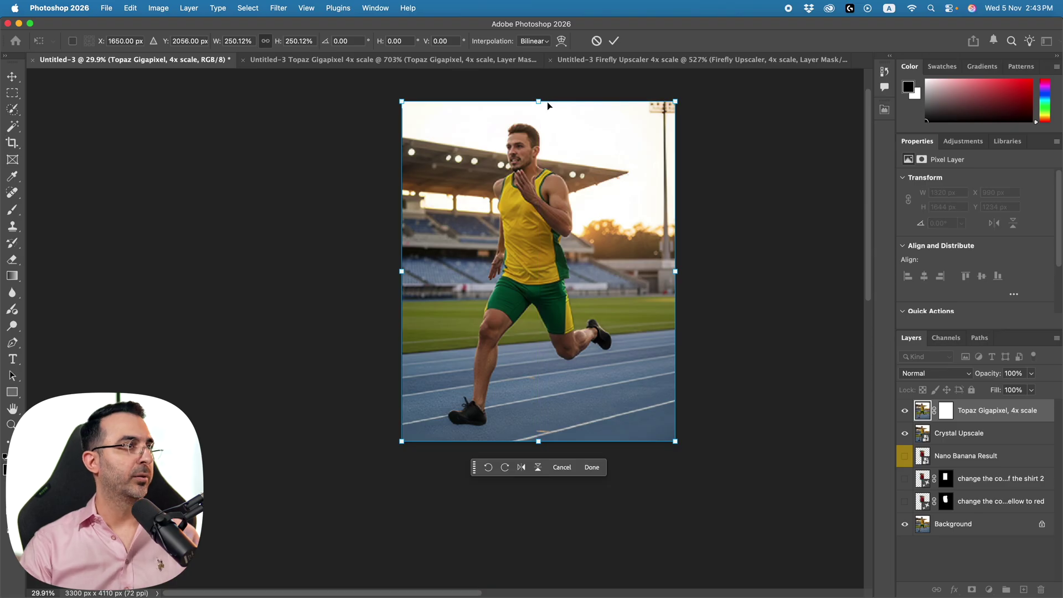
key("Return")
Bring the Firefly Upscaler, 4x scale layer into the Untitled-3 document and scale it to fill the 3300 x 4110 px canvas.
key("ctrl+shift+Tab")
scroll(451, 184, "right", 5)
left_click_drag(208, 63, 538, 101)
key("ctrl+t")
key("Return")
Move the Crystal Upscale layer above the Firefly Upscaler and Topaz Gigapixel layers.
left_click(985, 439)
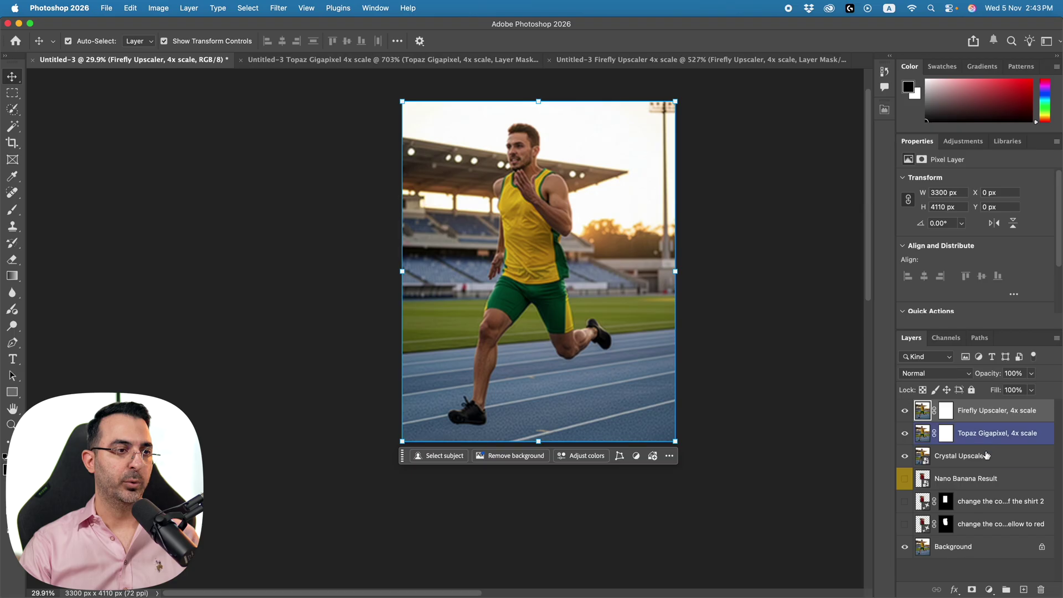
left_click(985, 456)
left_click(977, 433, "shift")
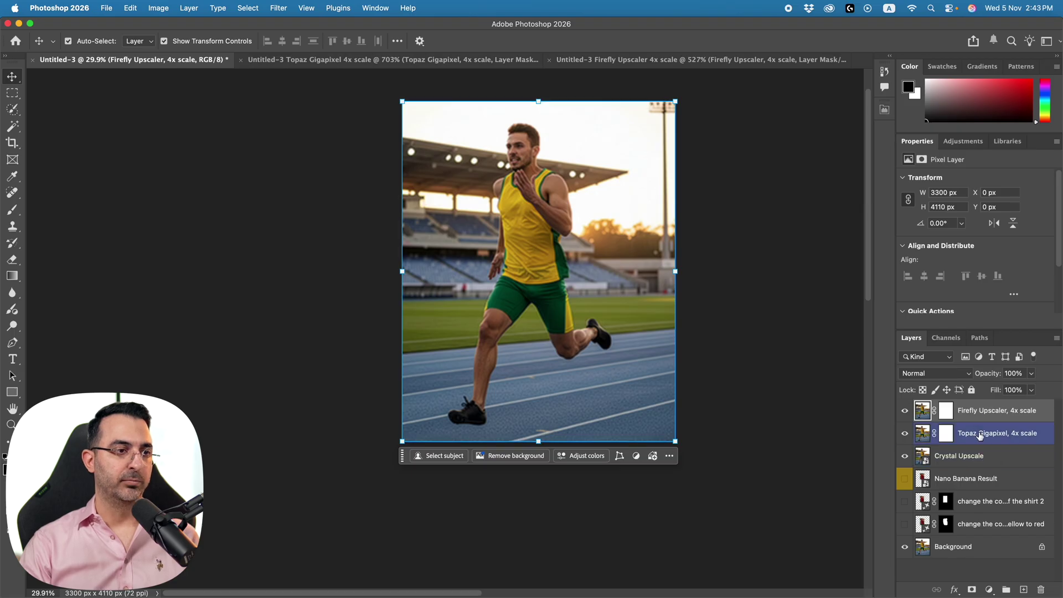
left_click_drag(977, 433, 973, 444)
Compare the original, Topaz, Firefly and Crystal versions of the runner's face by toggling the layers' visibility.
key("z")
left_click_drag(531, 142, 568, 183)
left_click(905, 411)
left_click(906, 434)
left_click(905, 456)
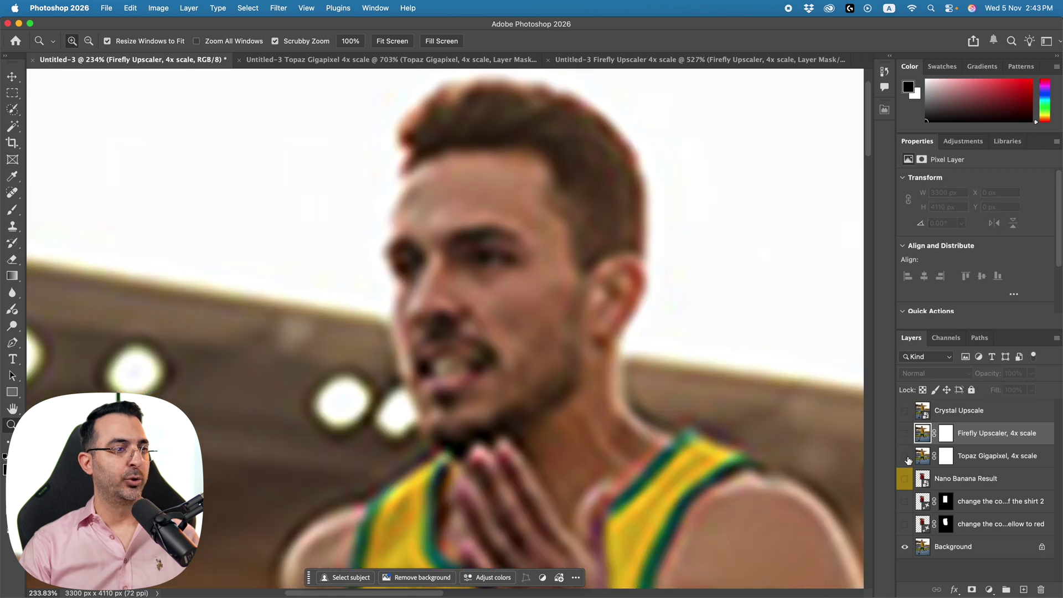
left_click(905, 457)
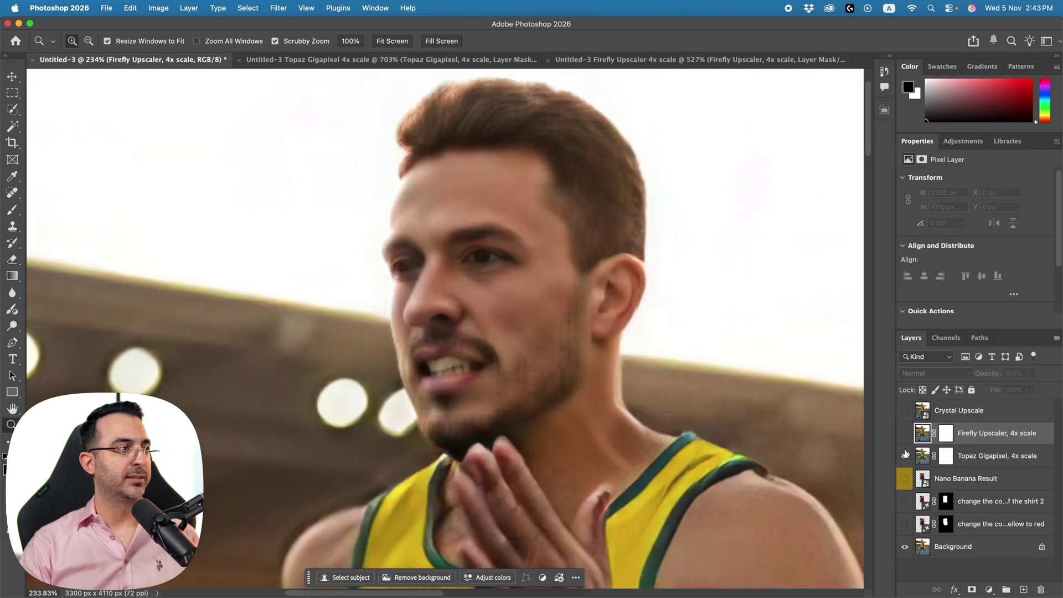
left_click(906, 435)
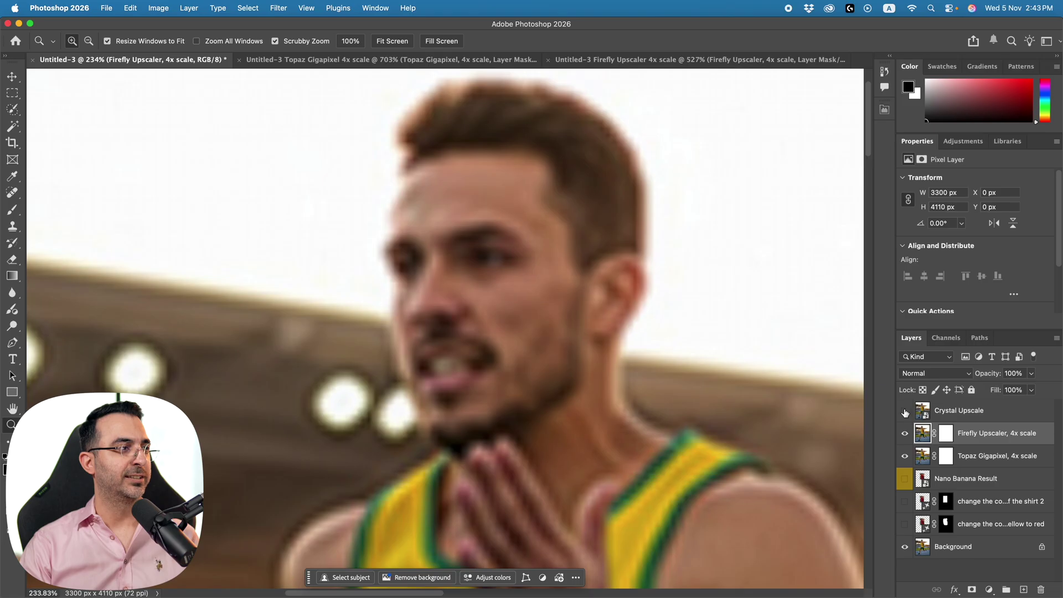
left_click(905, 411)
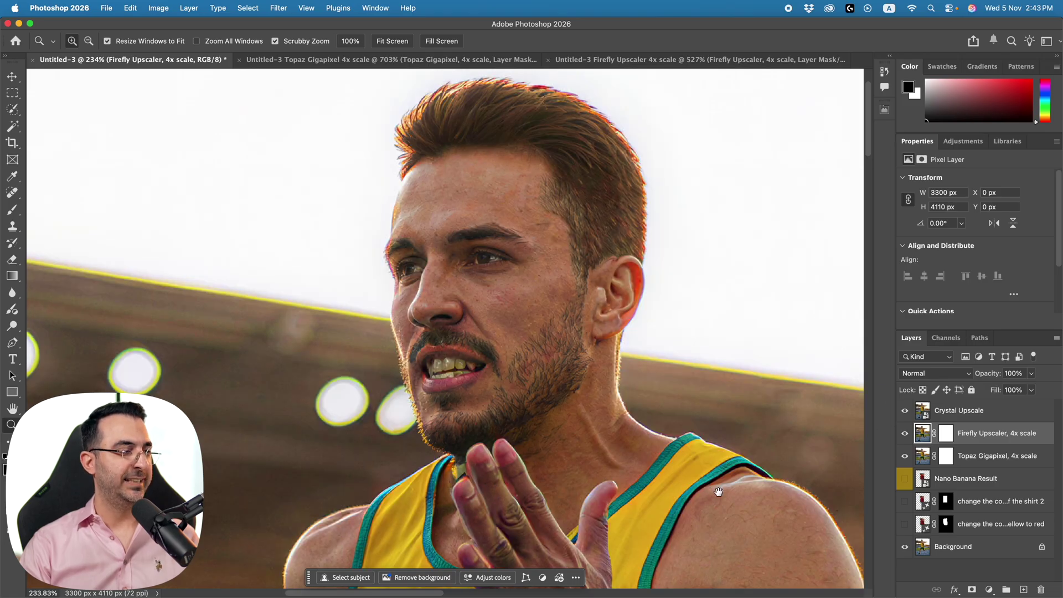
Compare the Crystal, Firefly and Topaz layers on the runner's raised hand by toggling their visibility up close.
scroll(715, 489, "down", 10)
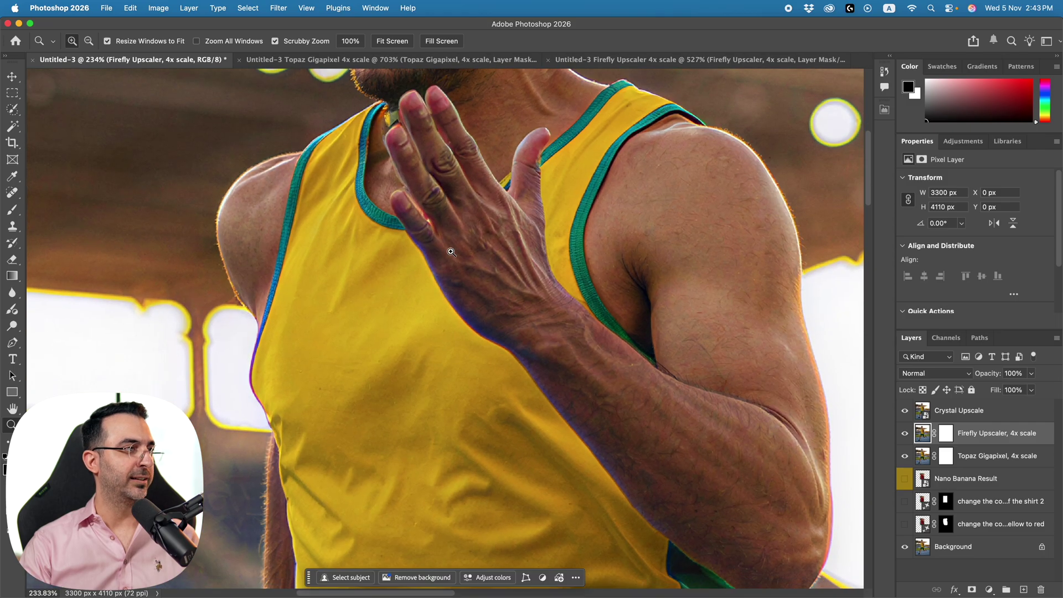
left_click_drag(451, 251, 598, 338)
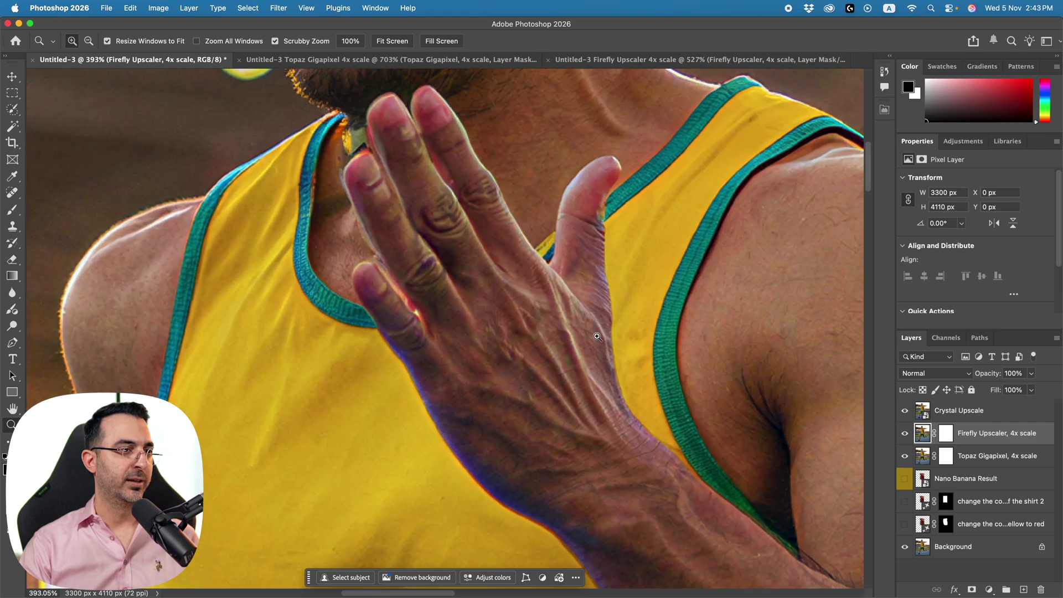
left_click_drag(905, 412, 910, 465)
left_click(905, 434)
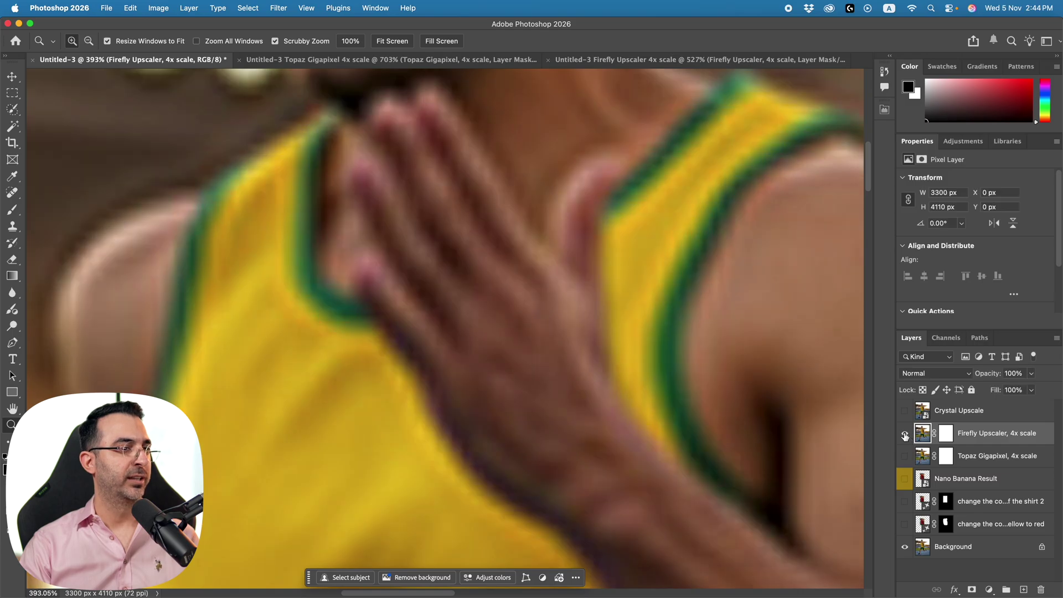
left_click(905, 434)
left_click(904, 456)
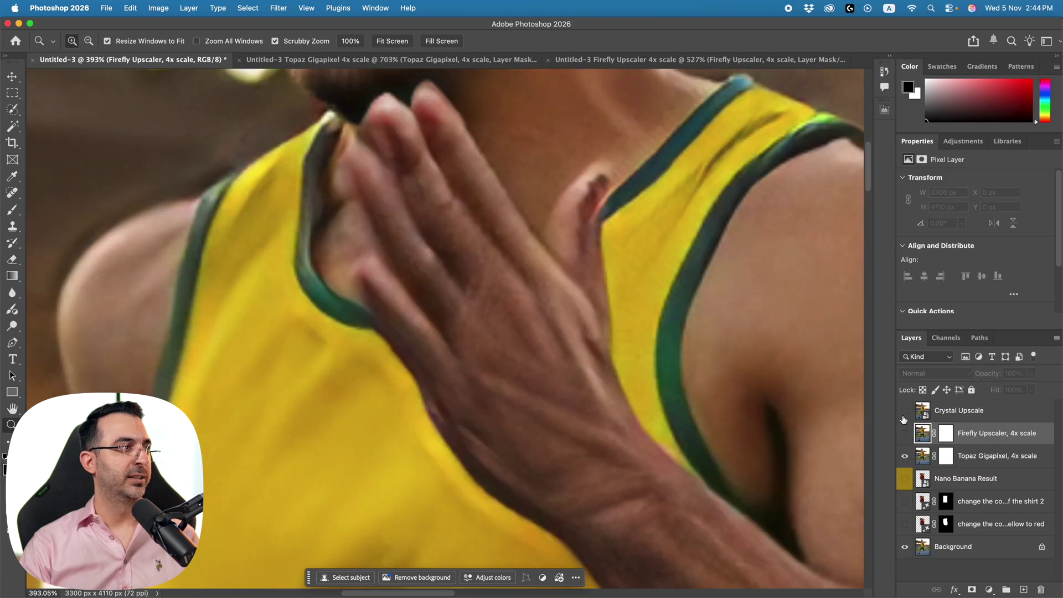
left_click(904, 412)
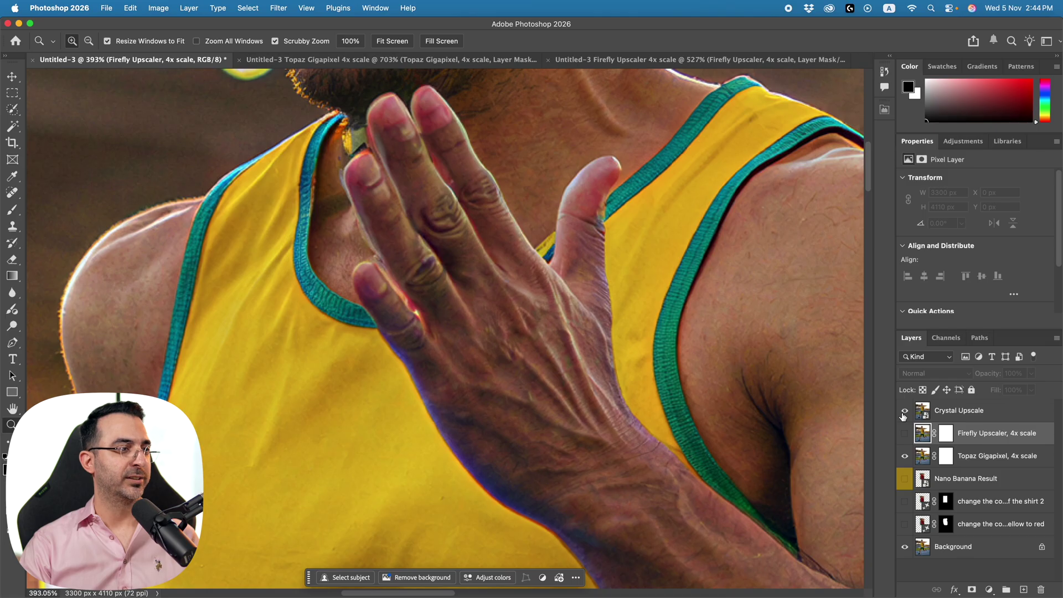
Compare the three upscale layers on the runner's front knee and lower leg, leaving all of them visible.
scroll(527, 273, "down", 10)
left_click_drag(686, 299, 597, 361)
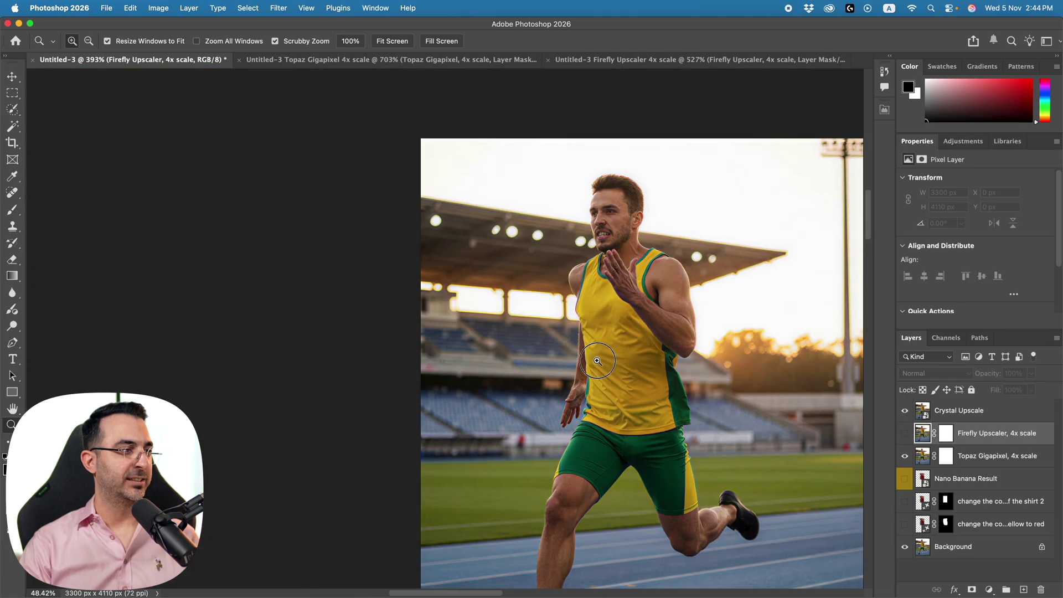
scroll(598, 361, "down", 3)
scroll(607, 403, "up", 8)
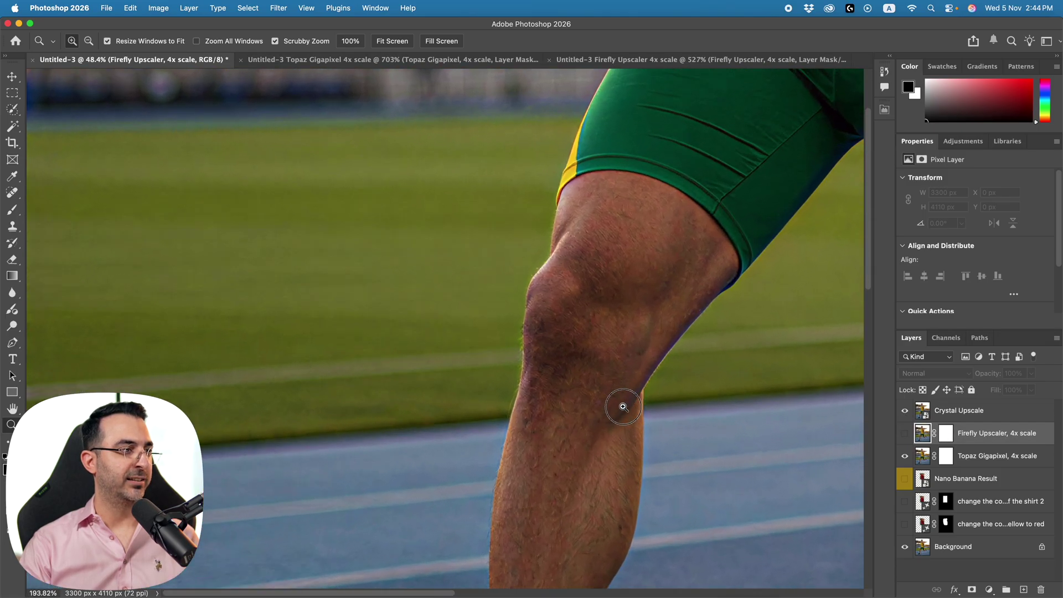
scroll(623, 407, "down", 3)
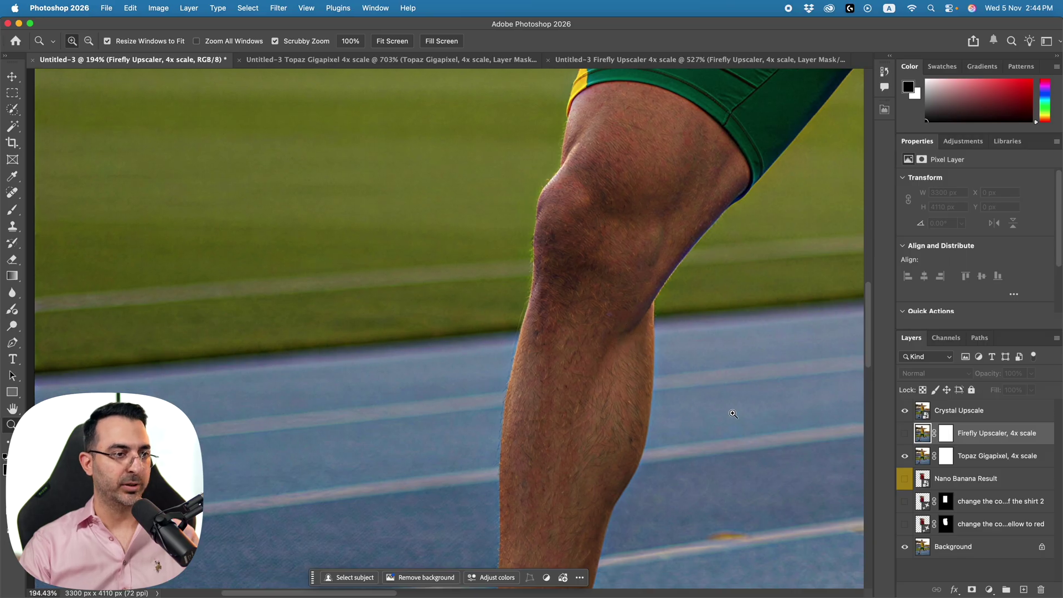
left_click_drag(904, 416, 905, 456)
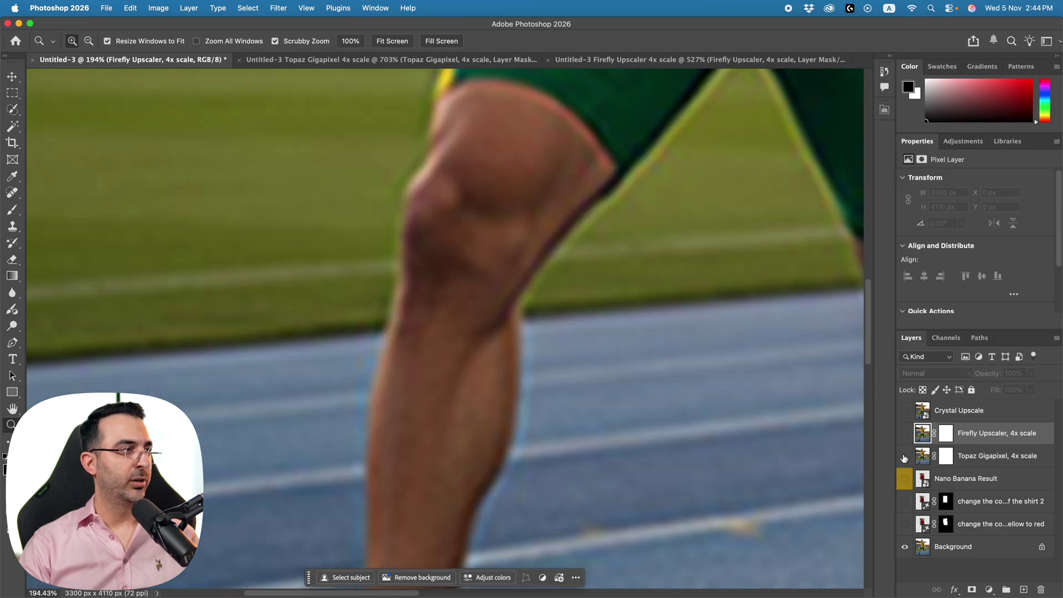
left_click(904, 456)
left_click(905, 433)
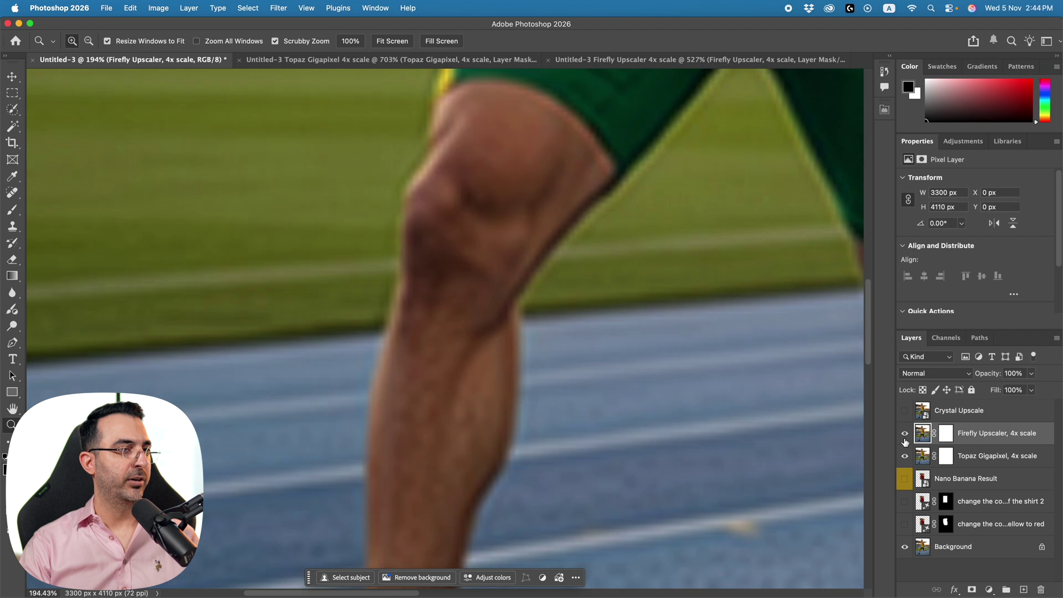
left_click(905, 411)
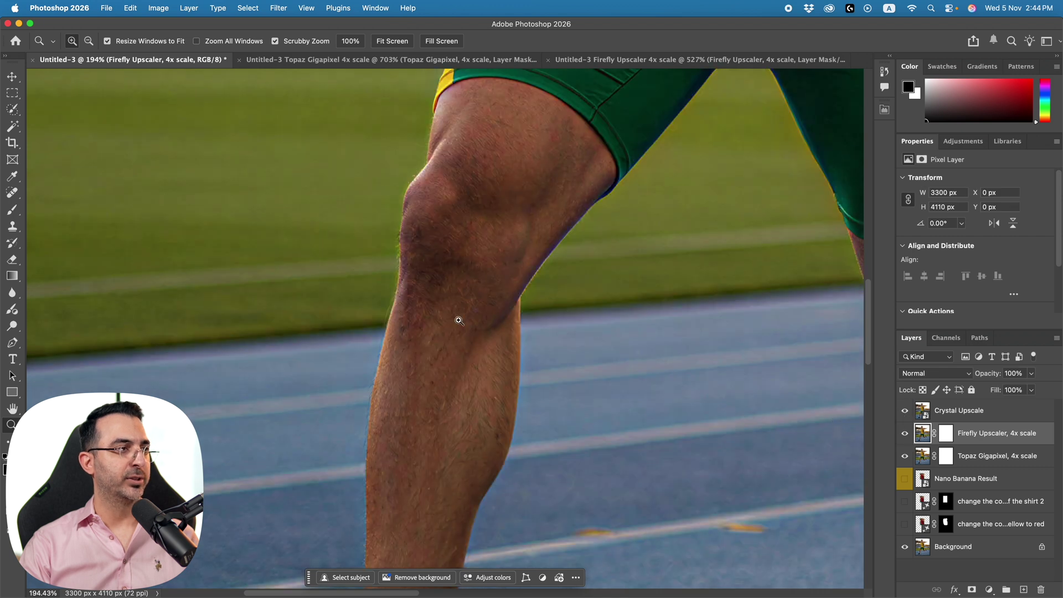
Open the ETI Image Generator plugin and choose its Crystal upscale action.
scroll(459, 320, "down", 5)
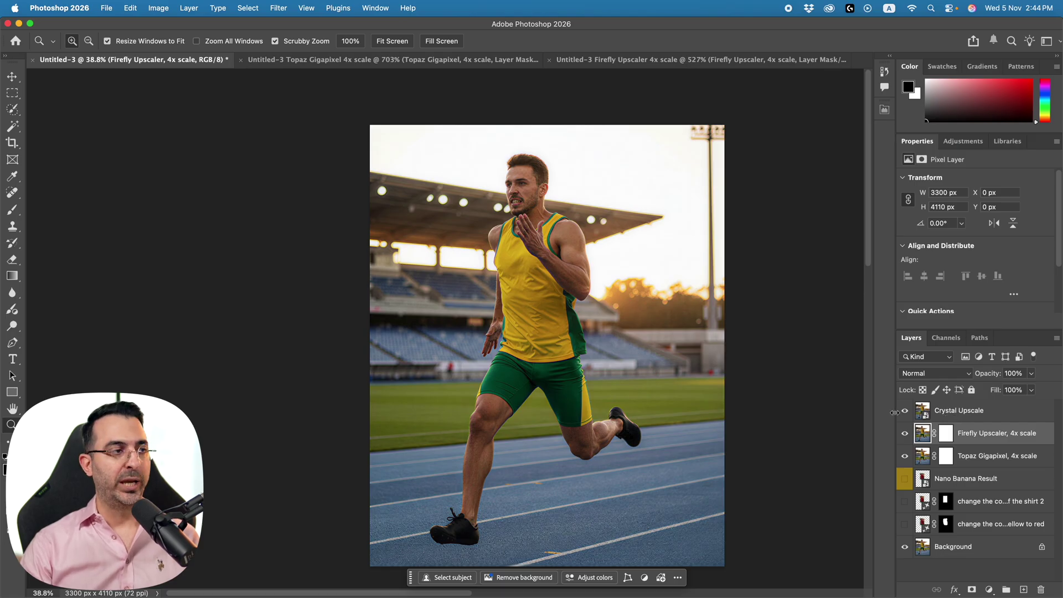
left_click(884, 109)
scroll(714, 201, "up", 3)
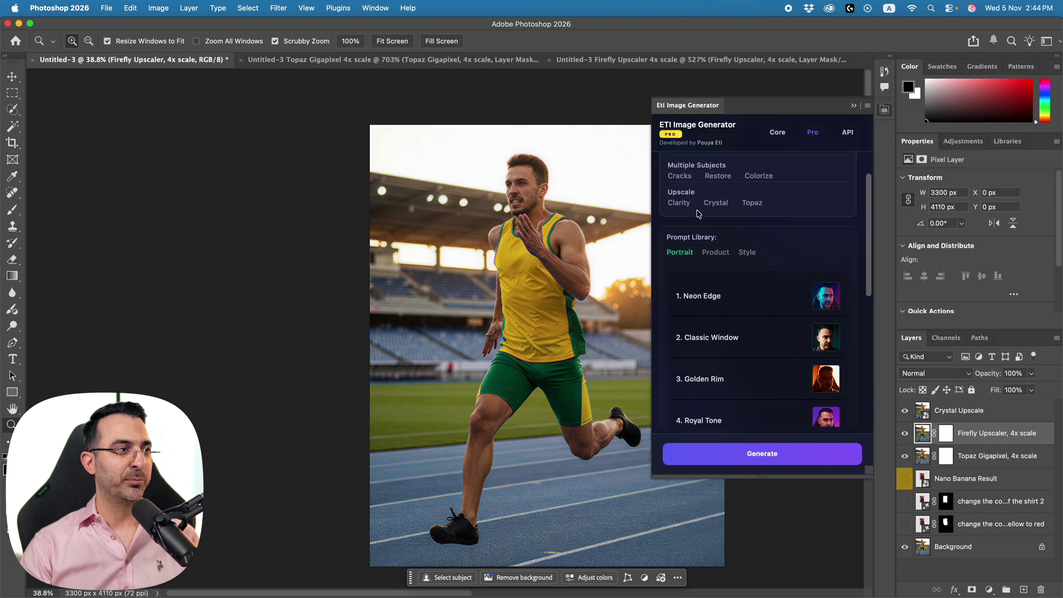
left_click(716, 249)
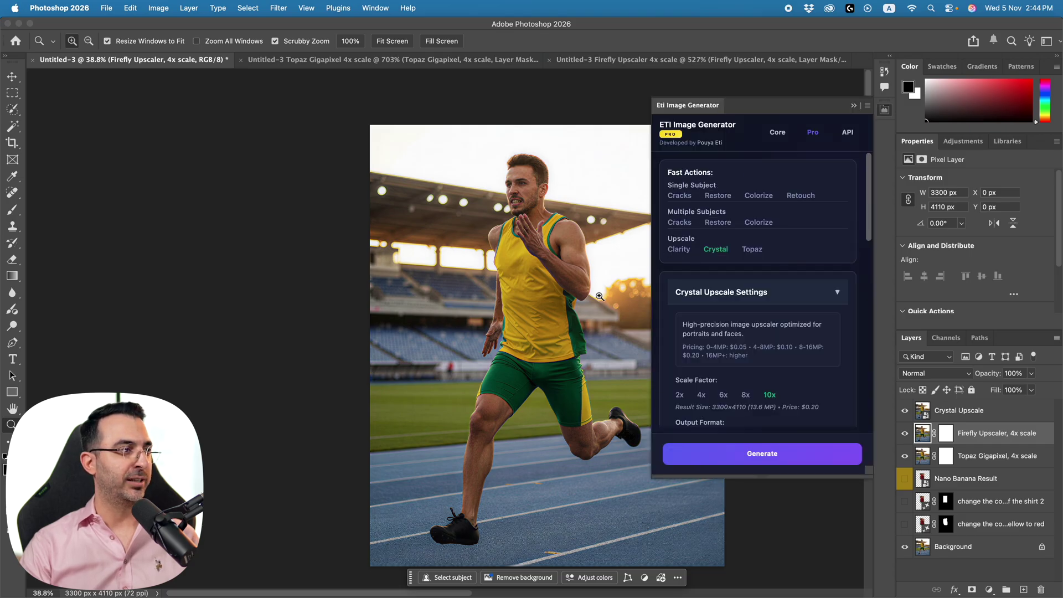
Select the entire canvas and choose the 10x scale factor in the Crystal upscale settings.
scroll(576, 301, "right", 5)
key("super+a")
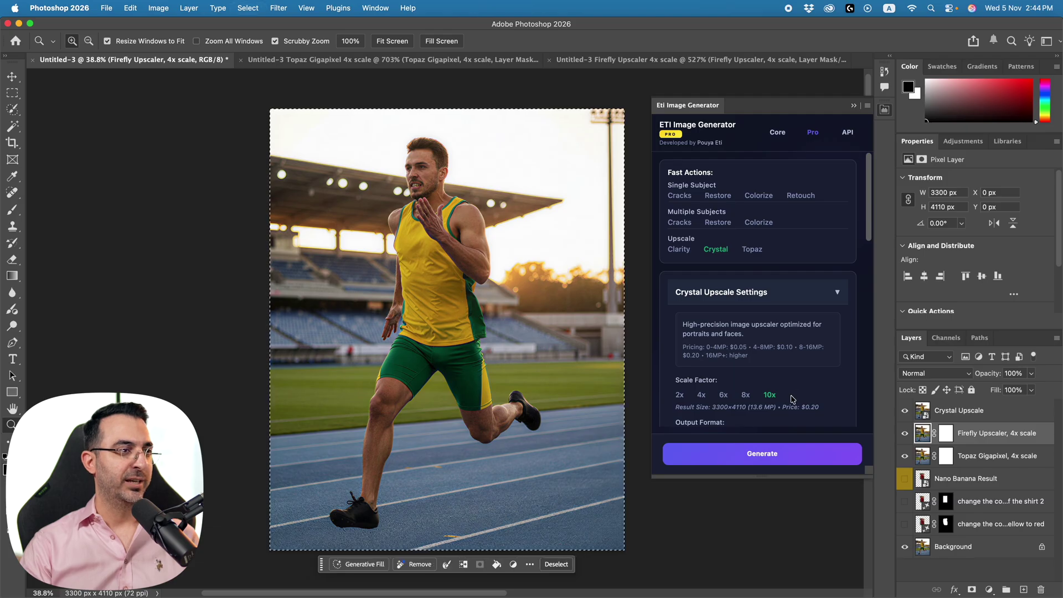
scroll(770, 396, "down", 2)
left_click(769, 354)
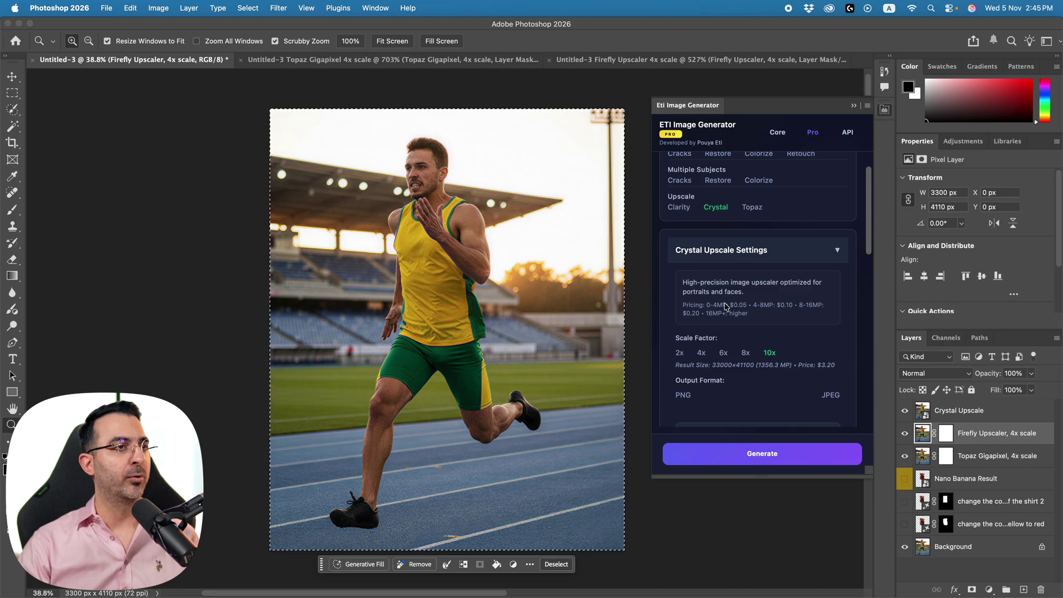
Clear the selection, paste the copied soccer ball image as a new layer and place it above the Crystal Upscale layer.
key("super+d")
key("w")
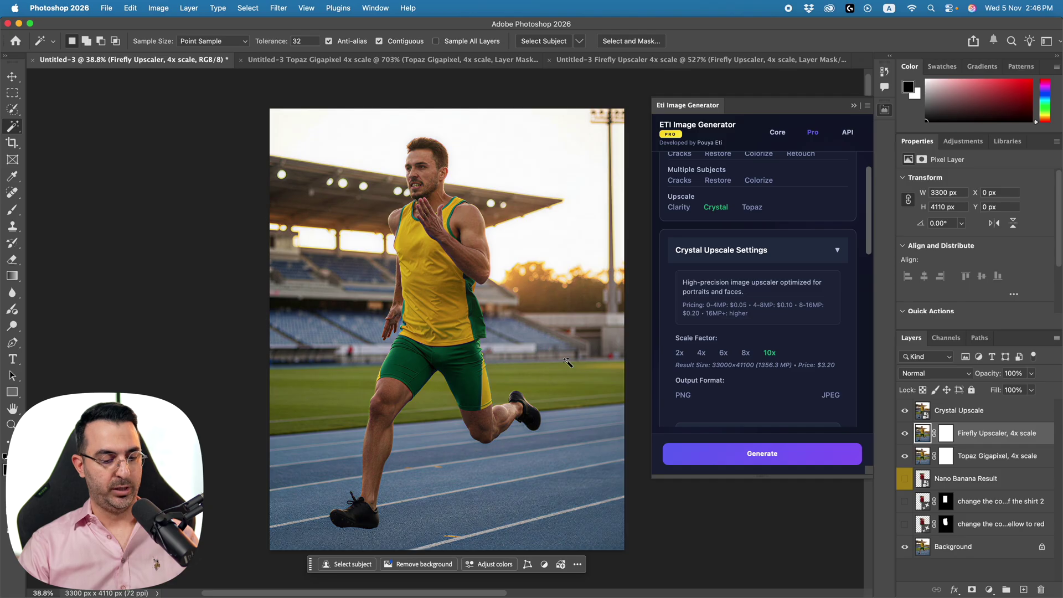
key("super+v")
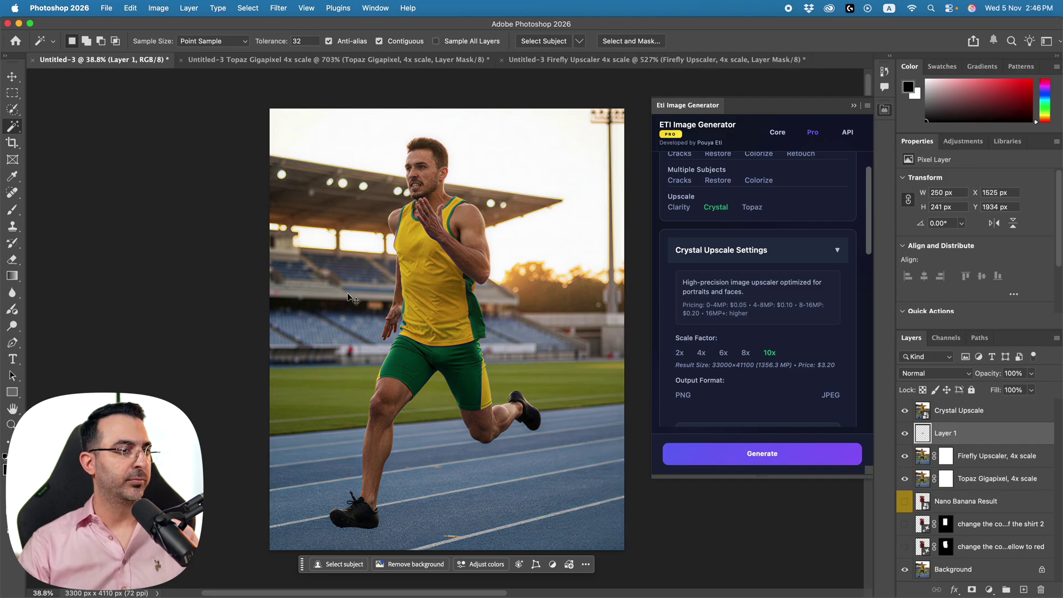
left_click_drag(921, 435, 933, 407)
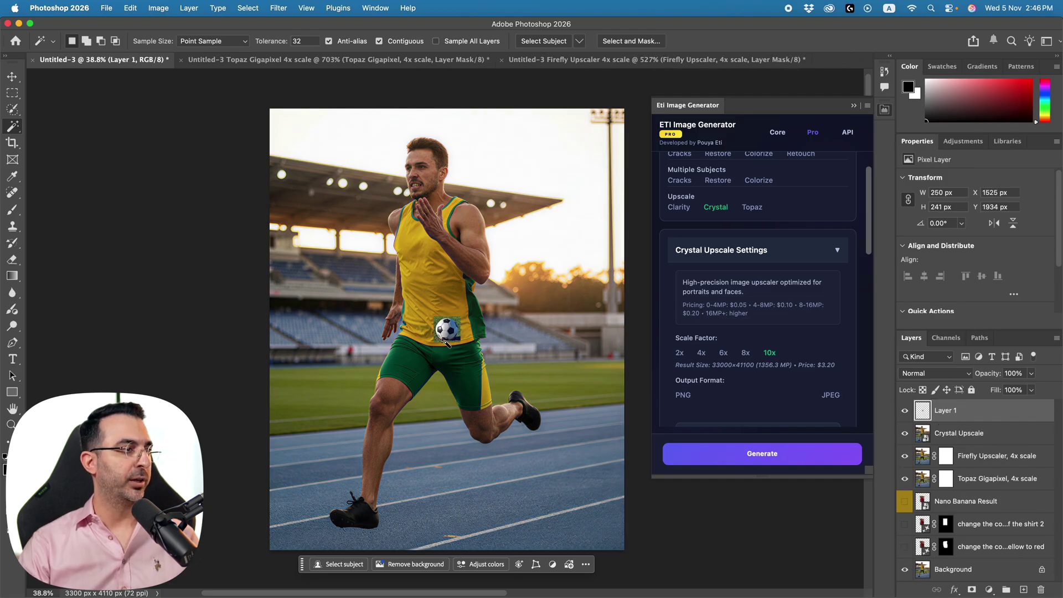
Enlarge the soccer ball to about 608 by 586 px and place it on the track in the image's lower-right corner.
key("v")
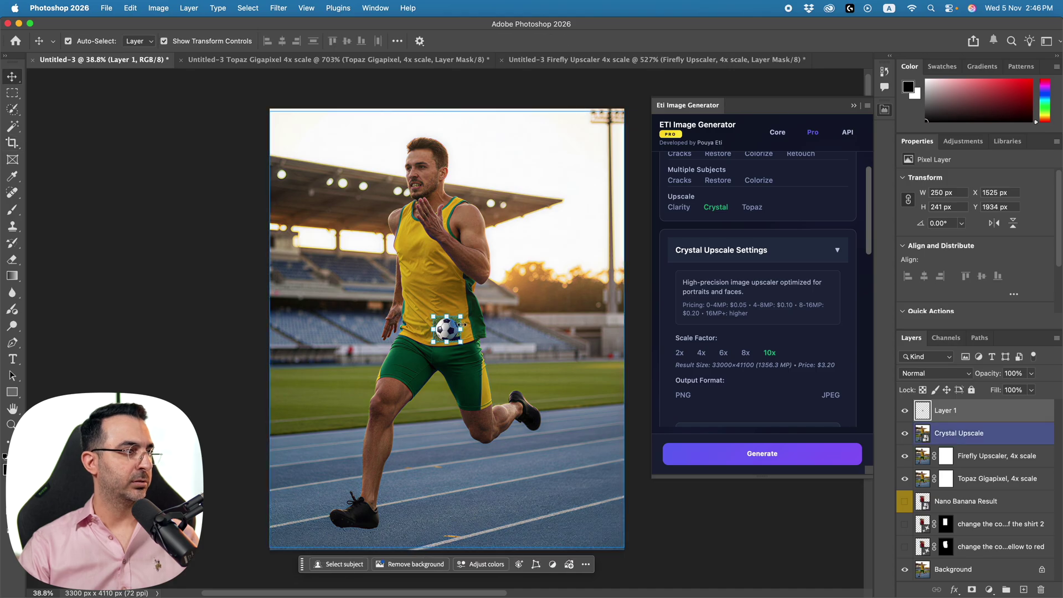
left_click_drag(460, 315, 572, 511)
left_click_drag(603, 456, 584, 474)
left_click_drag(565, 504, 574, 507)
key("Return")
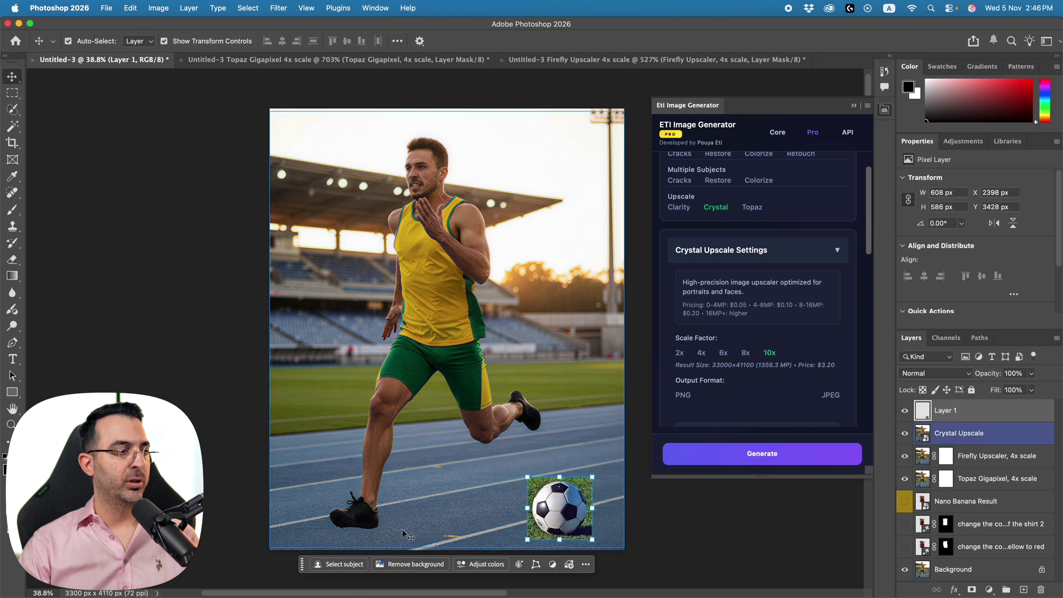
Remove the background around the soccer ball and apply Harmonize to the ball layer's image content.
left_click(411, 566)
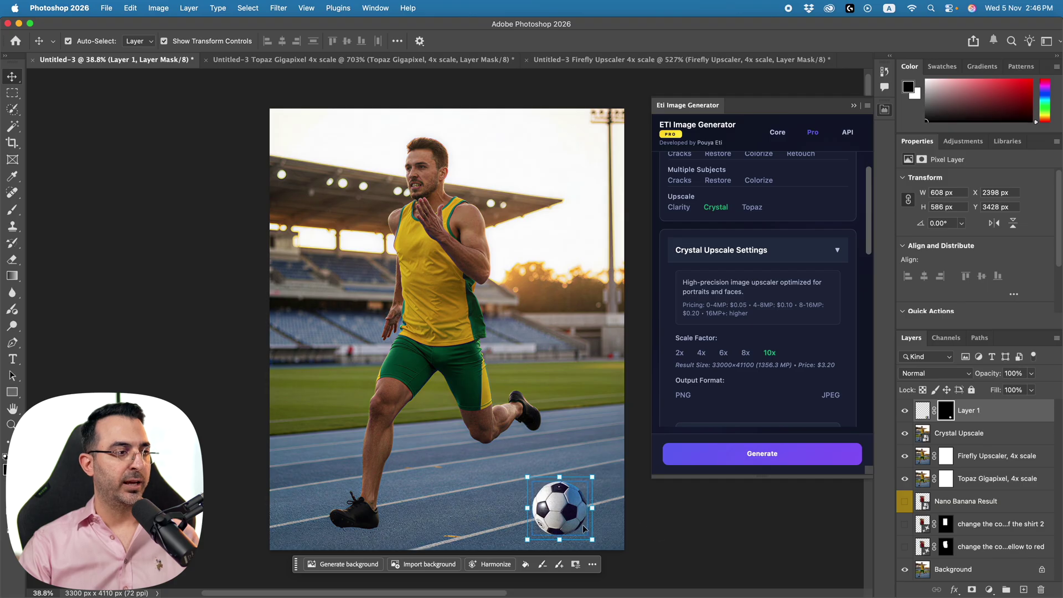
key("super+2")
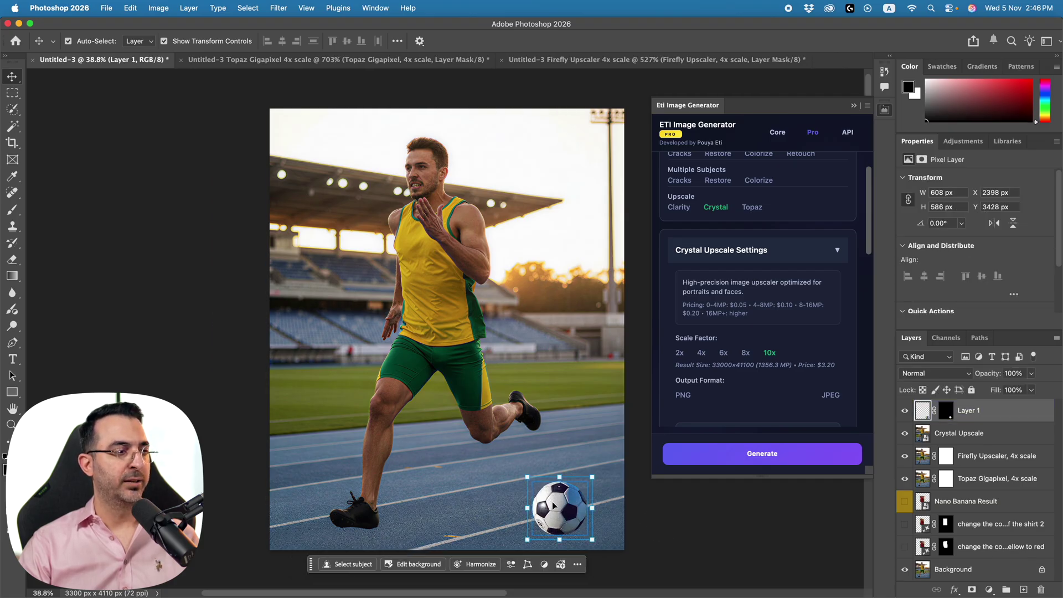
left_click(479, 564)
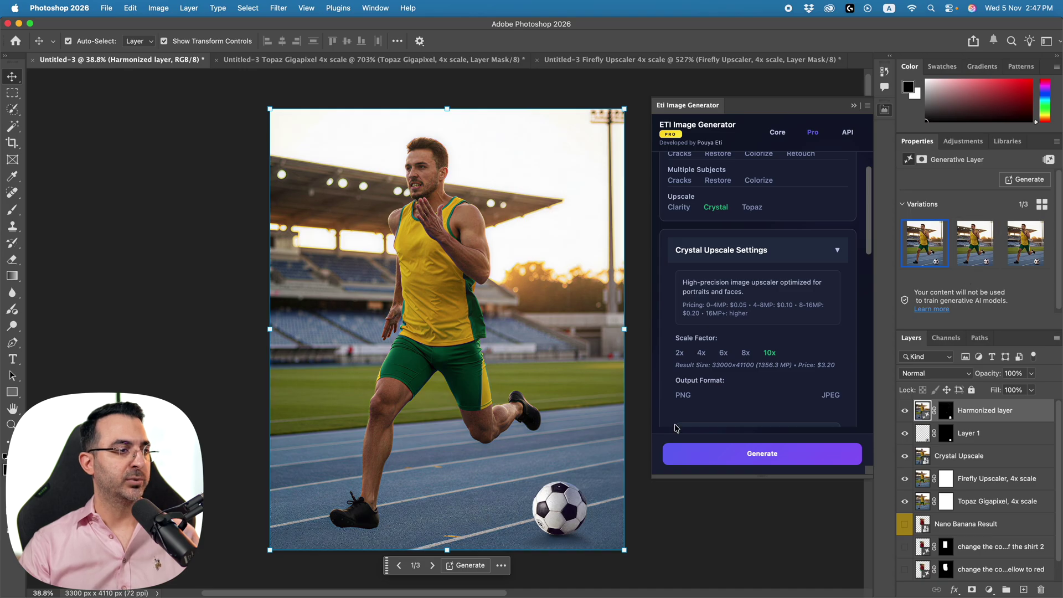
Compare the three harmonized soccer ball variations up close and keep the first one.
key("z")
left_click_drag(567, 498, 498, 458)
left_click(980, 242)
left_click(1026, 243)
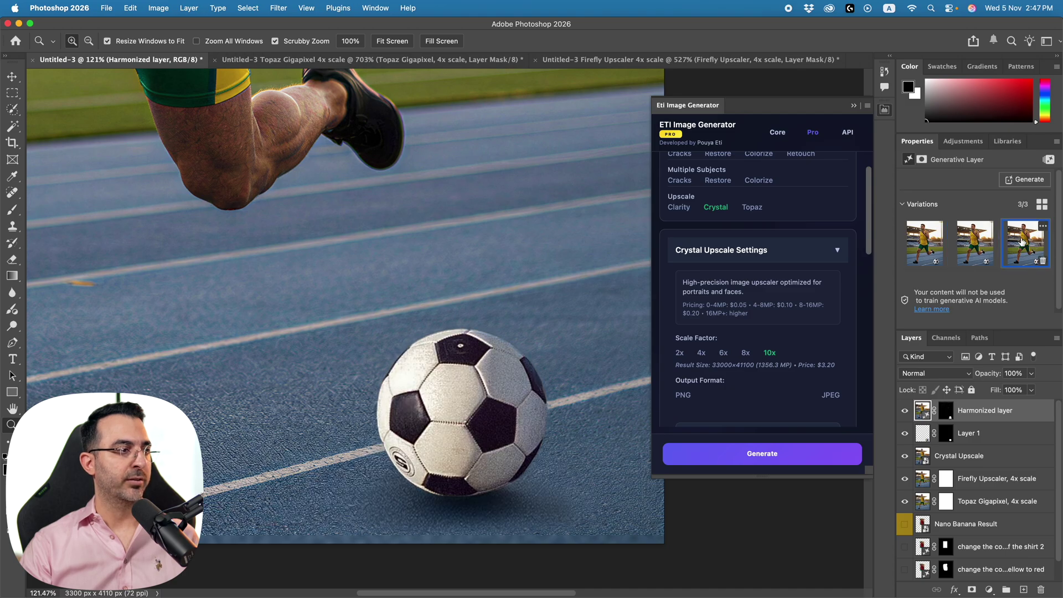
left_click_drag(668, 290, 576, 296)
left_click(957, 248)
left_click(924, 244)
left_click_drag(558, 245, 606, 384)
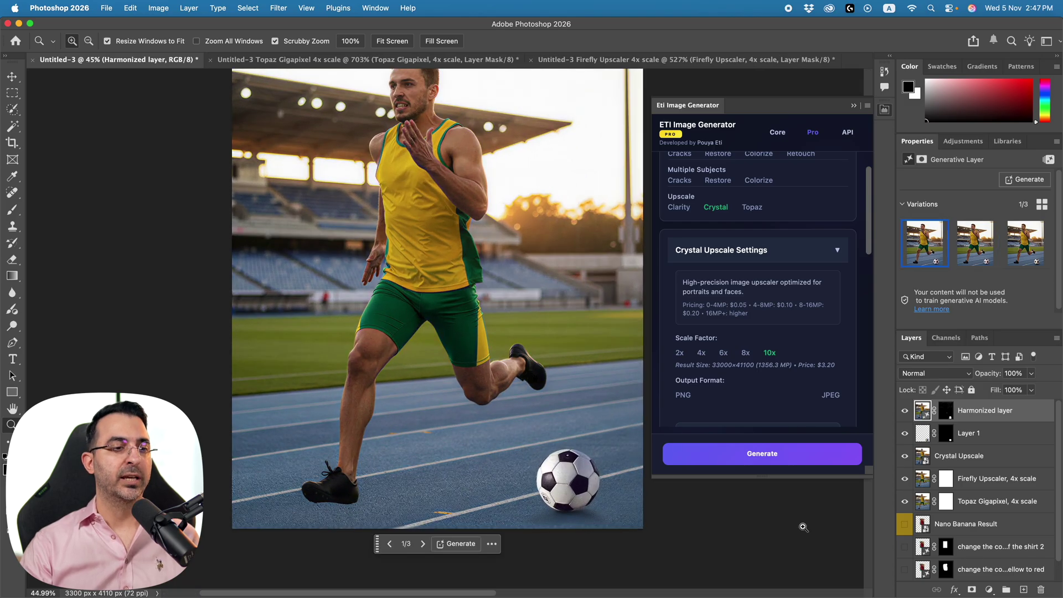
Add a Color and vibrance adjustment layer with temperature +14, tint -14 and vibrance +6.
left_click(989, 590)
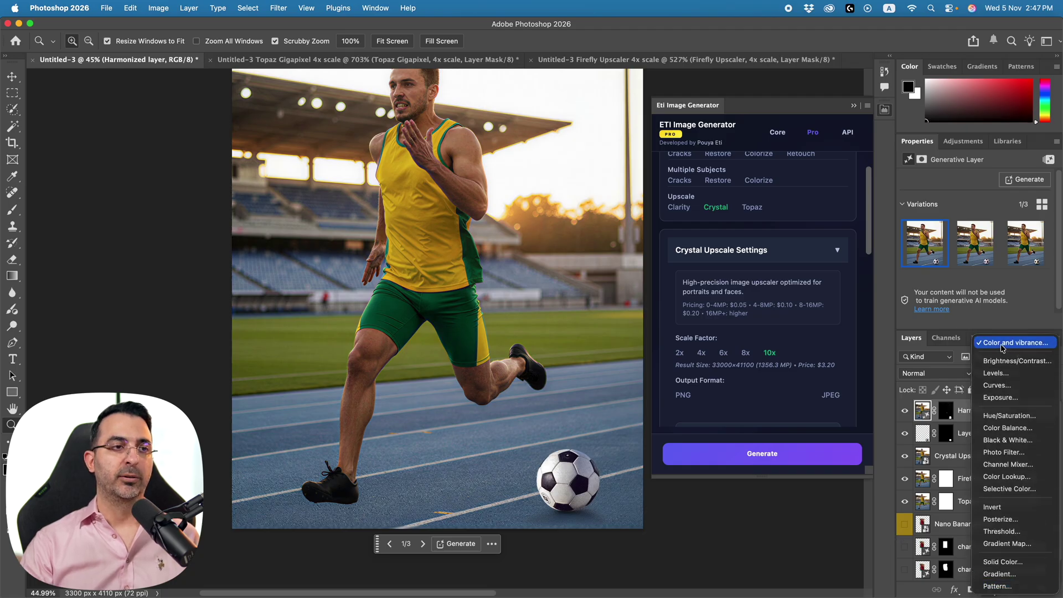
left_click(1023, 347)
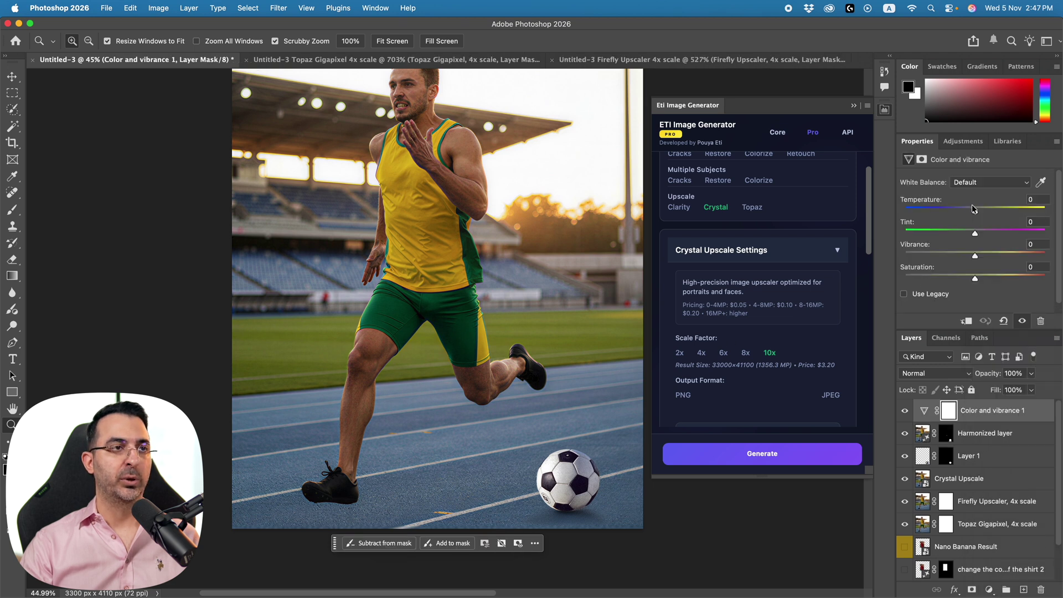
left_click_drag(974, 212, 965, 233)
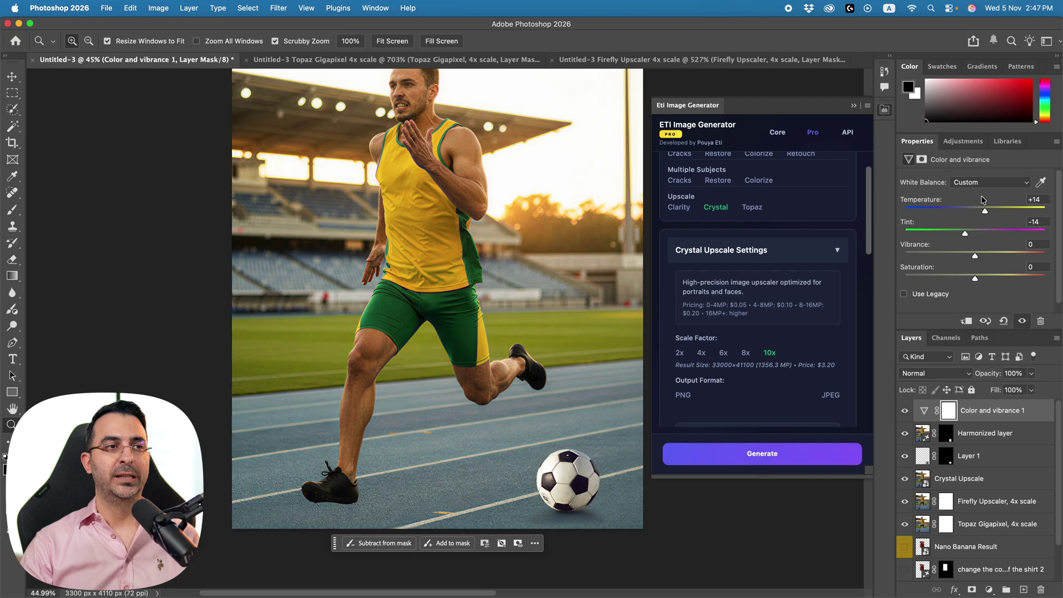
left_click_drag(975, 255, 979, 254)
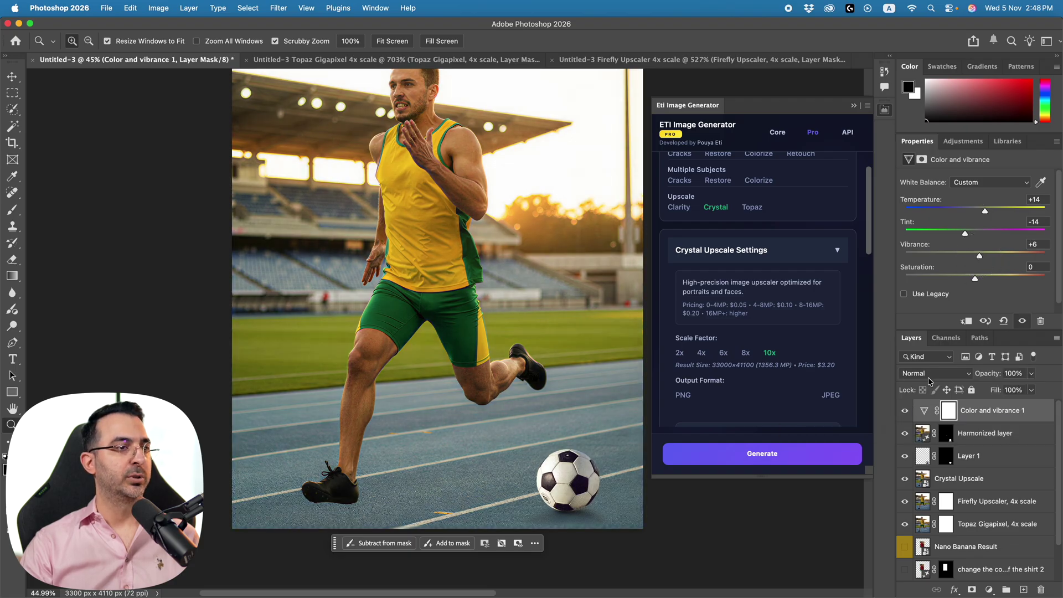
Compare the whole image with and without the Color and vibrance adjustment, leaving the adjustment visible.
left_click(905, 411)
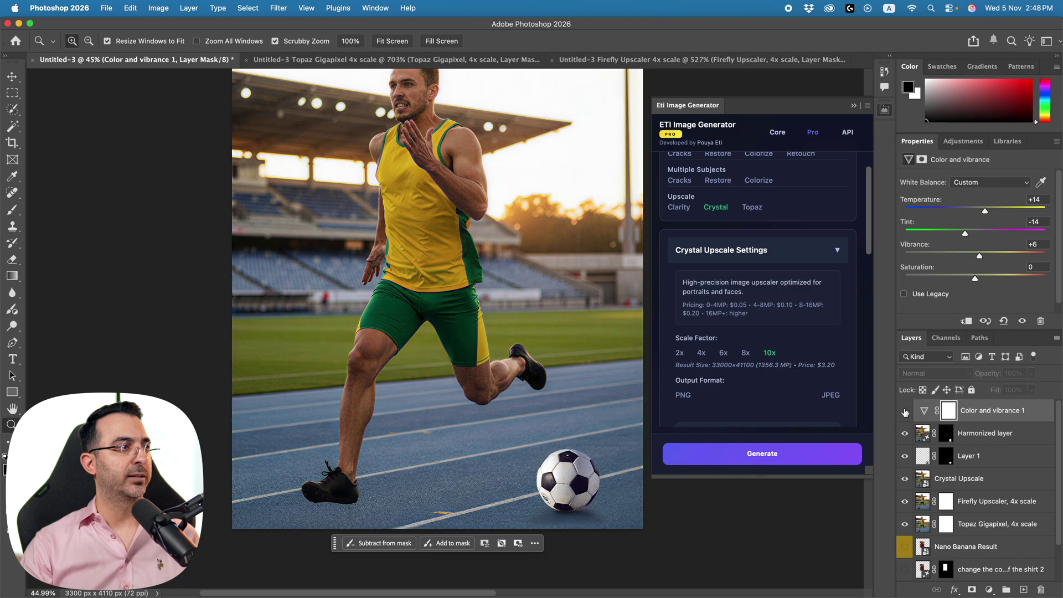
left_click(904, 412)
left_click_drag(500, 202, 493, 261)
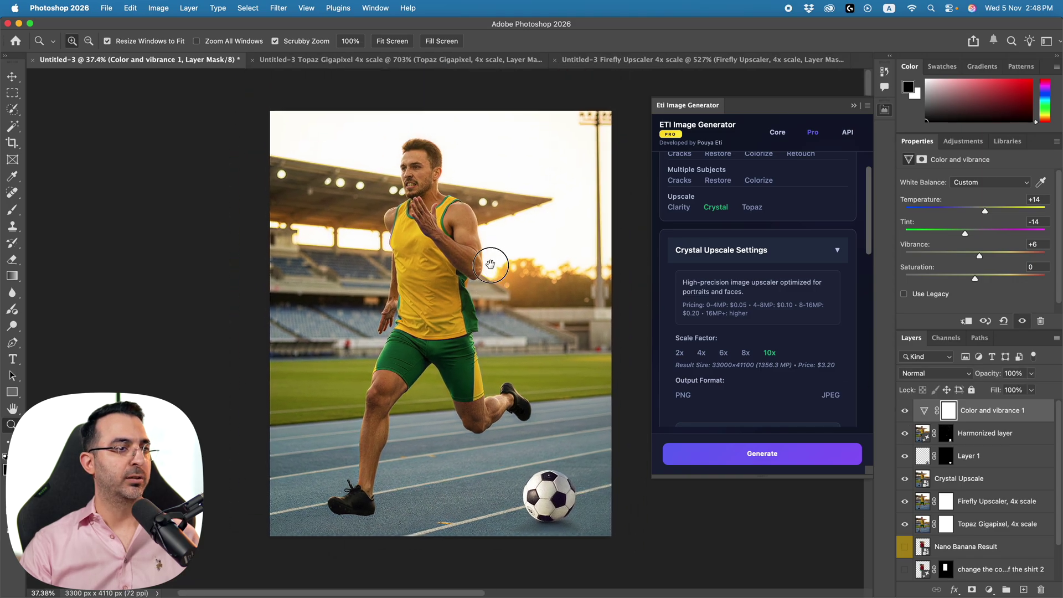
left_click(906, 412)
left_click(906, 412)
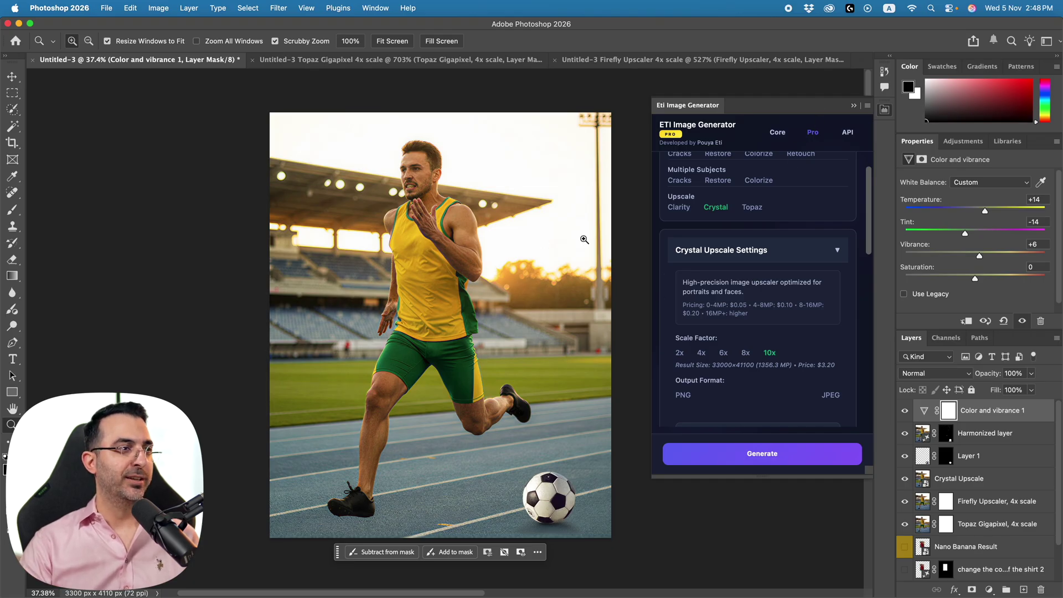
Collapse the Crystal Upscale Settings and look through the Portrait presets in the plugin's Prompt Library.
left_click(808, 250)
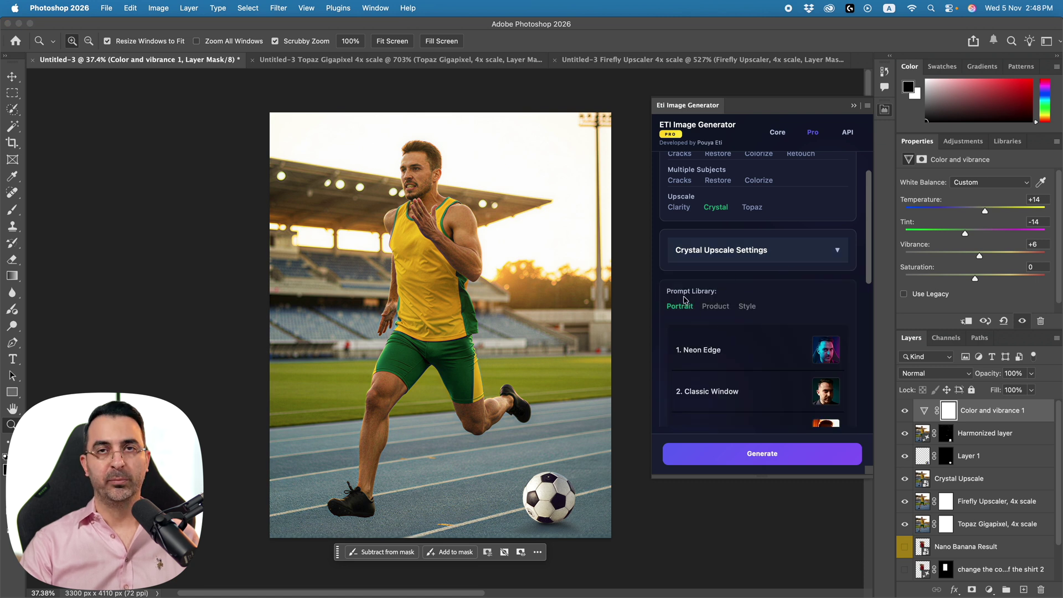
scroll(773, 308, "down", 1)
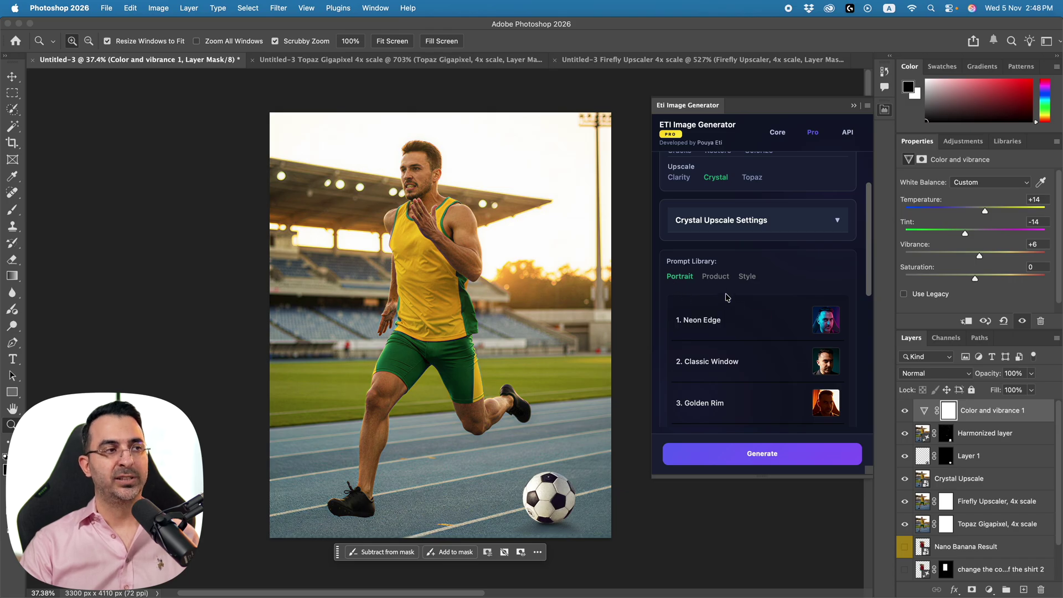
scroll(783, 317, "down", 9)
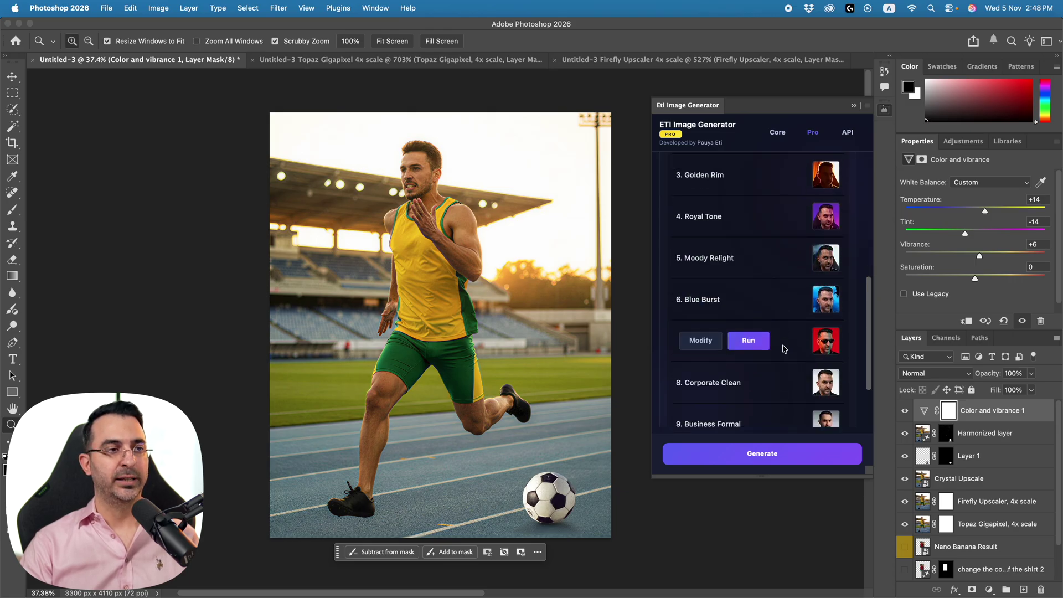
scroll(834, 313, "down", 2)
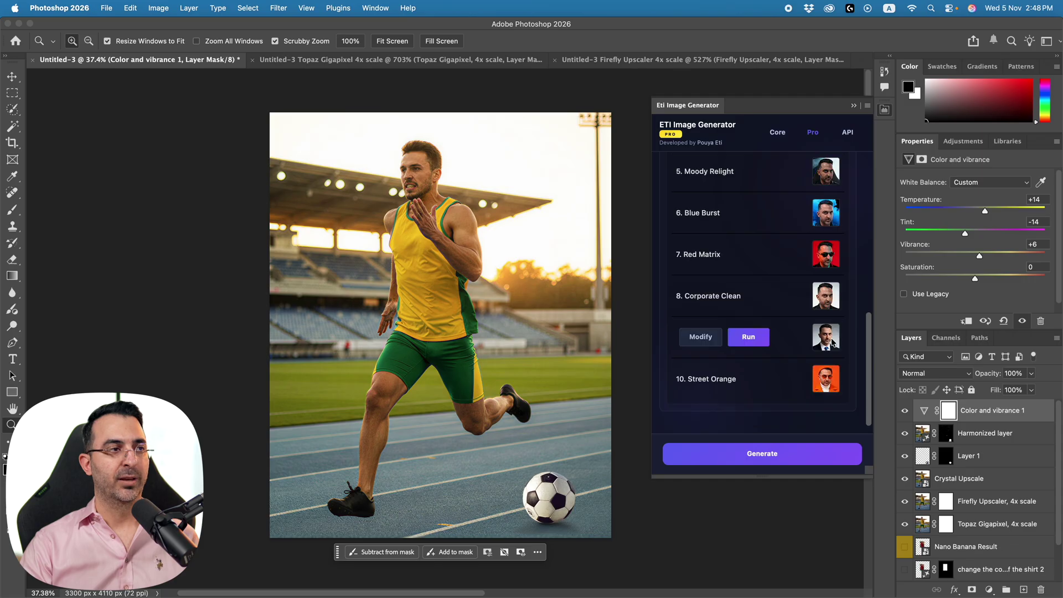
scroll(832, 342, "up", 8)
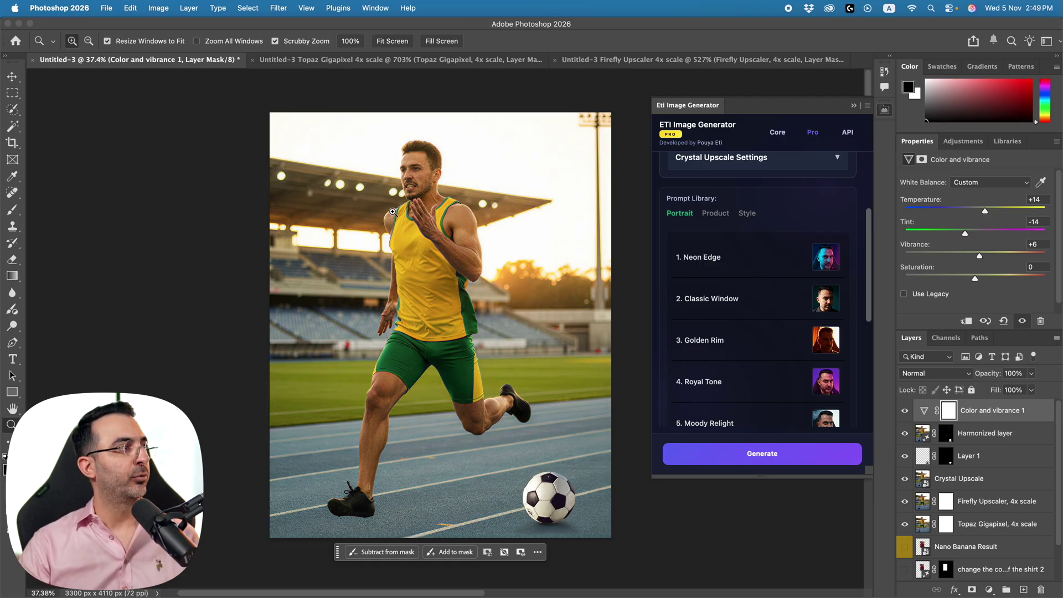
Hide the Harmonized layer and the soccer ball layer beneath it, and select the entire canvas.
left_click(12, 92)
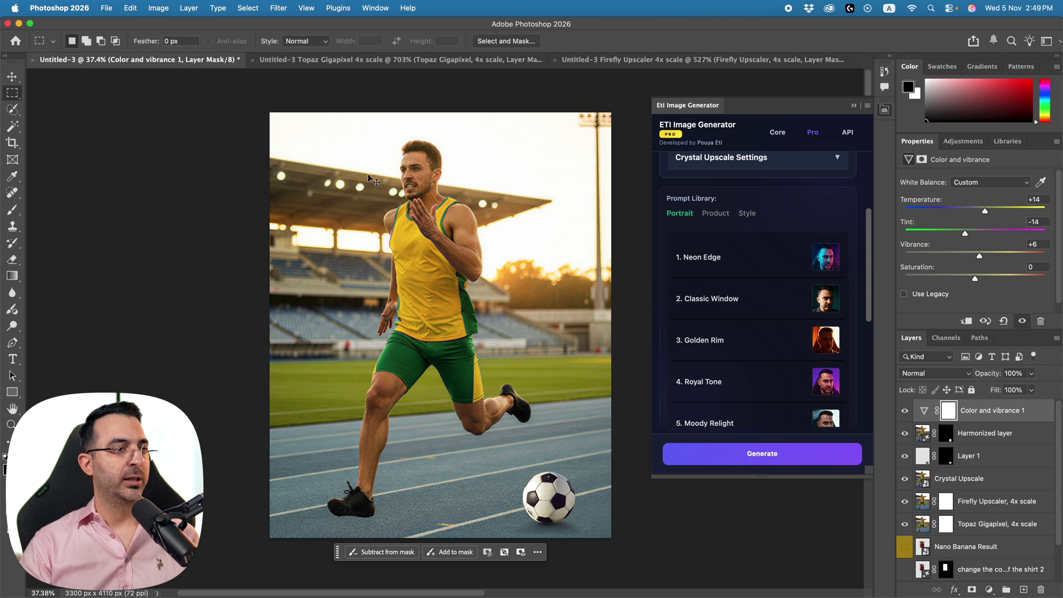
left_click(906, 437)
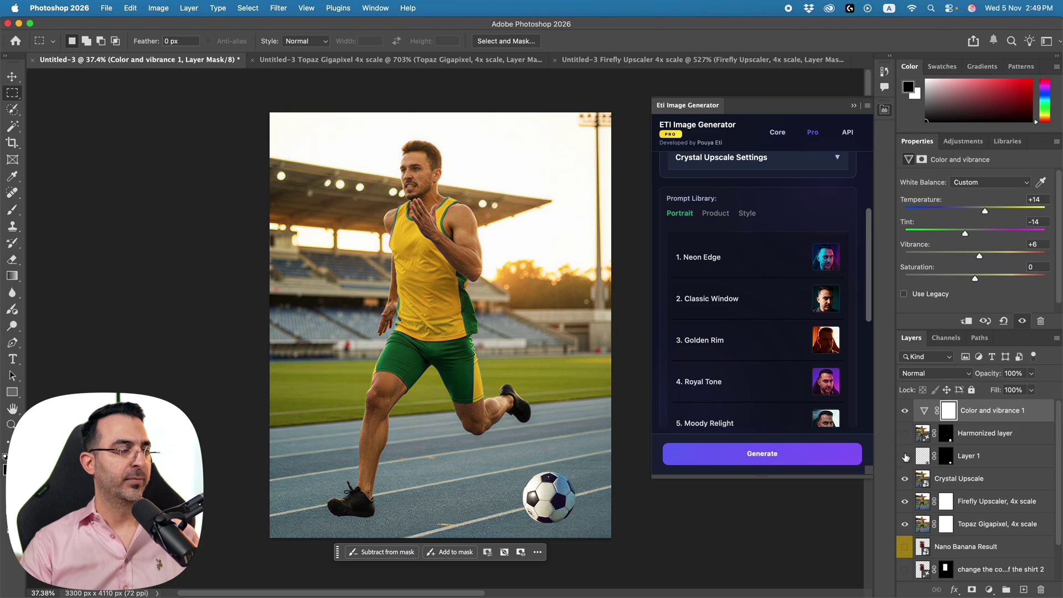
left_click(905, 456)
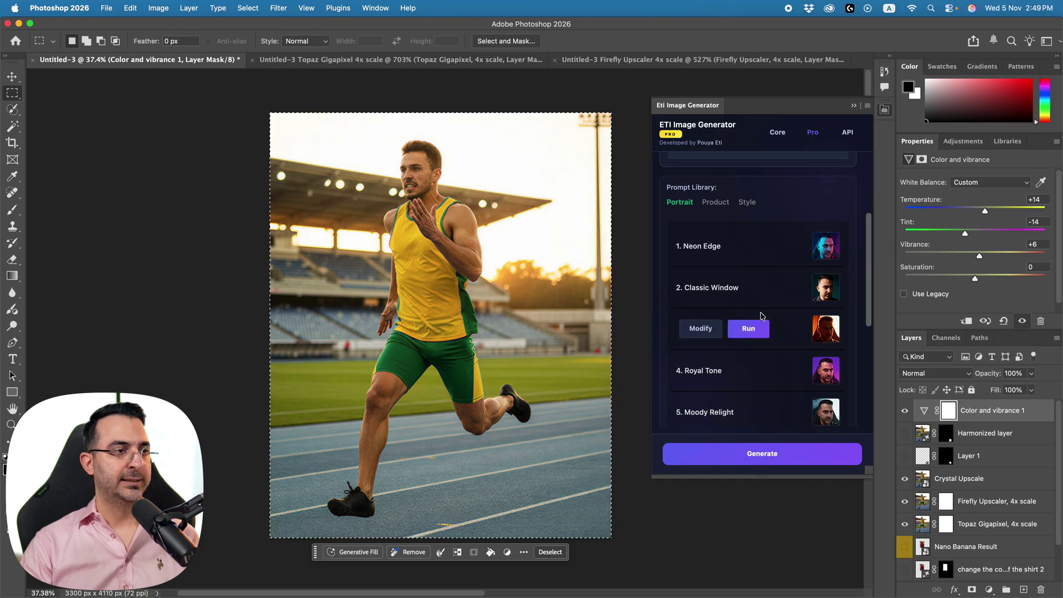
Open the Blue Burst preset's prompt for modification to inspect it, and return to the plugin's Pro section.
scroll(756, 311, "down", 5)
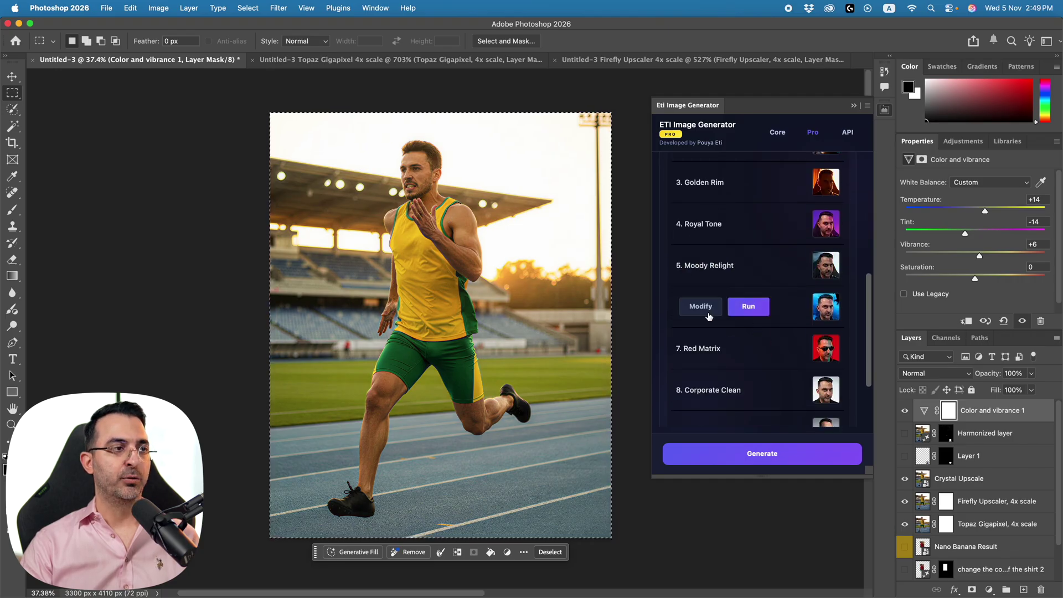
left_click(701, 309)
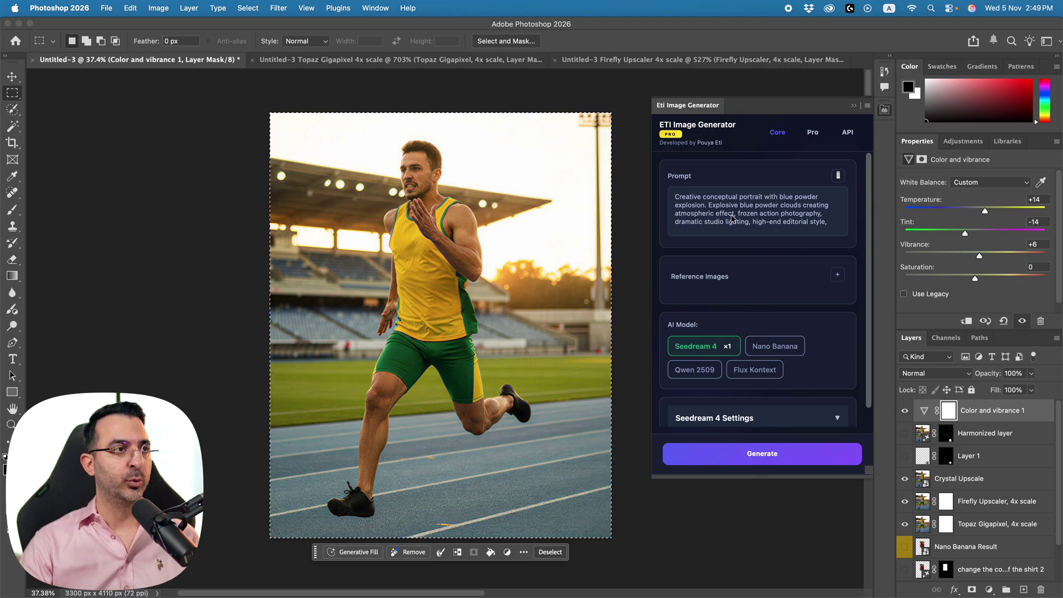
left_click(814, 133)
Run the Blue Burst portrait preset on the runner image and dismiss the completion message.
scroll(749, 366, "down", 6)
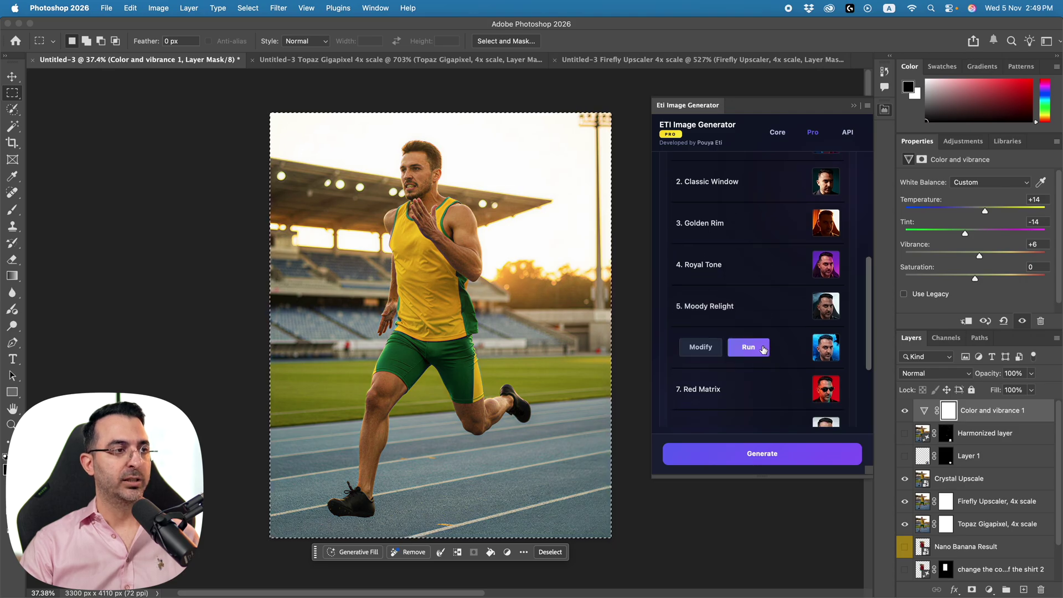
left_click(764, 350)
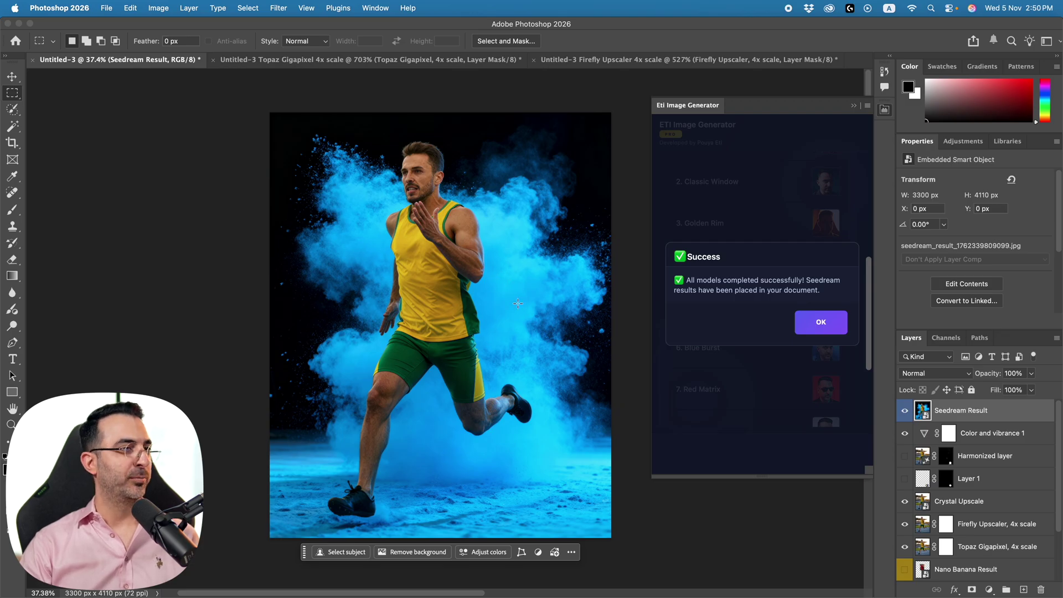
left_click(822, 323)
Examine the generated Blue Burst image of the runner and look over the other Portrait presets.
key("z")
left_click_drag(469, 397, 526, 313)
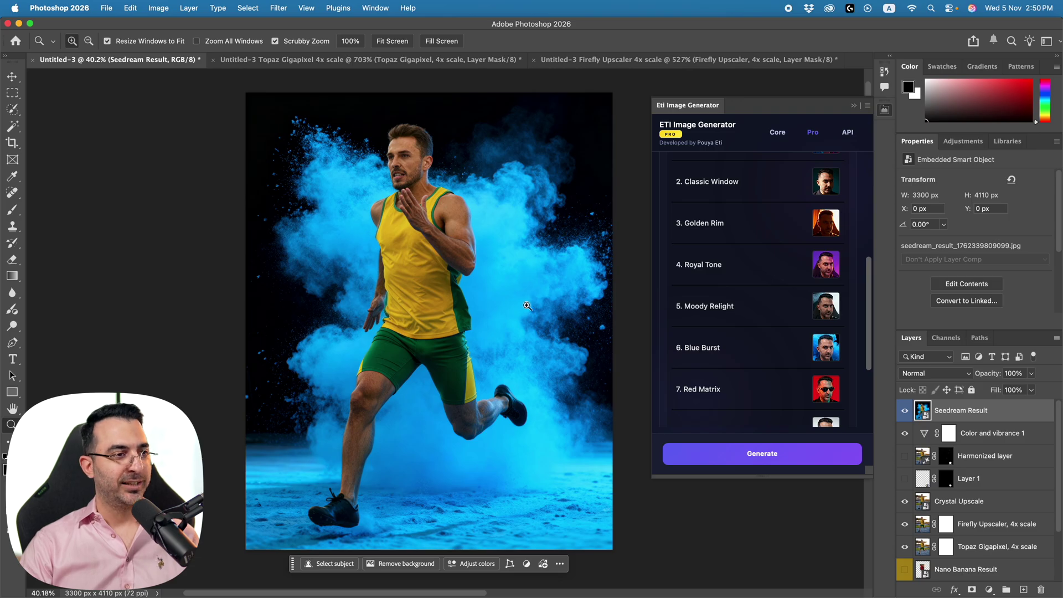
mouse_move(810, 350)
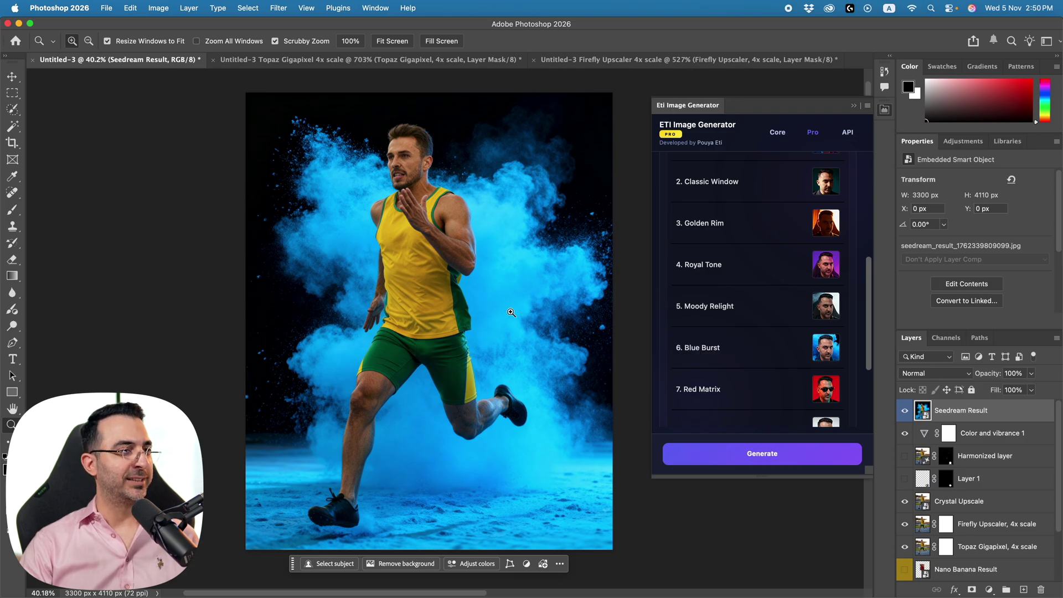
scroll(514, 331, "down", 1)
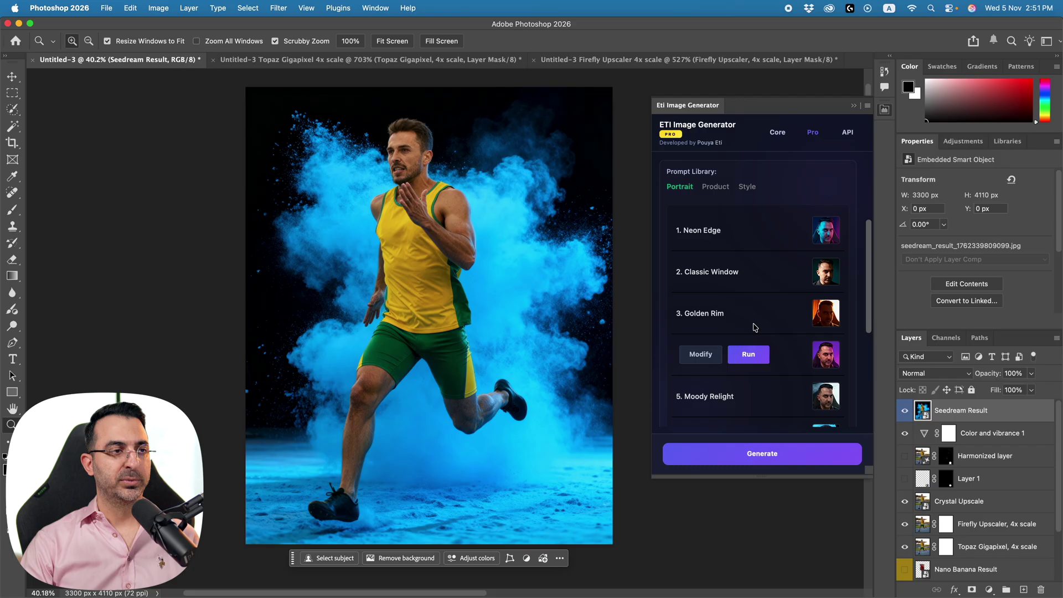
mouse_move(784, 334)
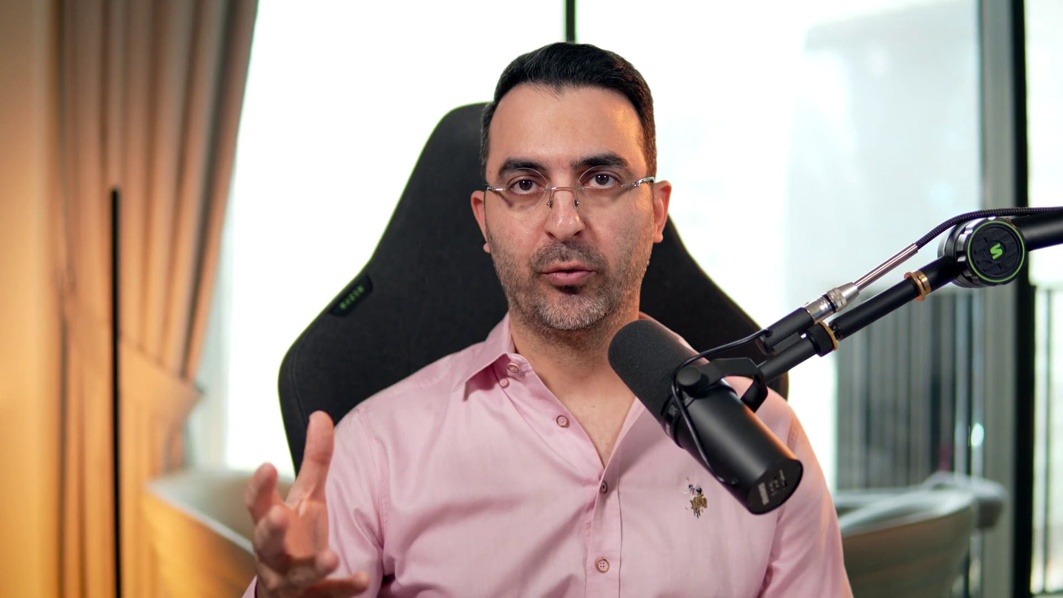